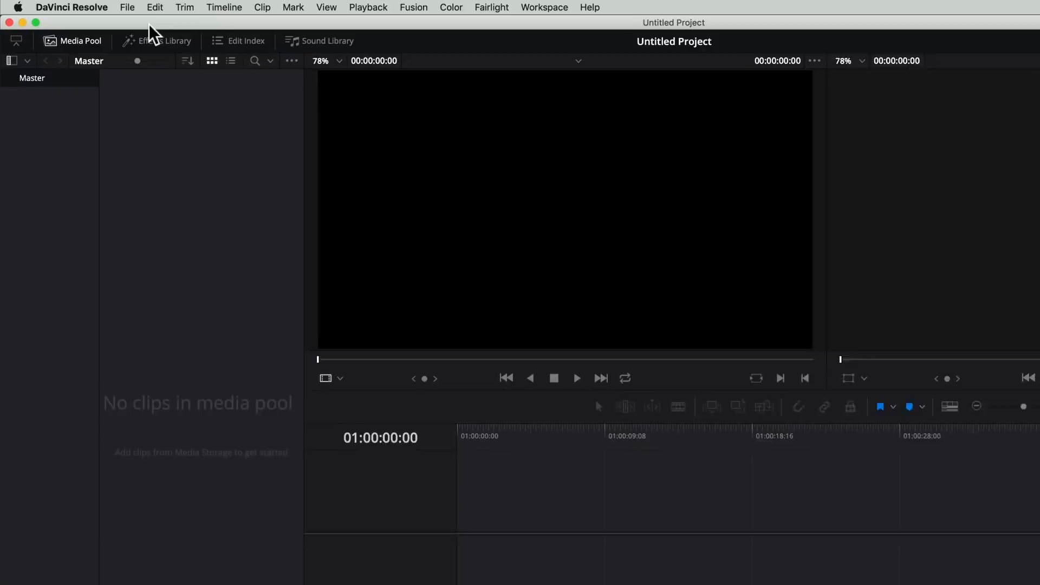
# Step: Save the untitled project under the name "Resolve Crash Course"
pyautogui.click(127, 7)
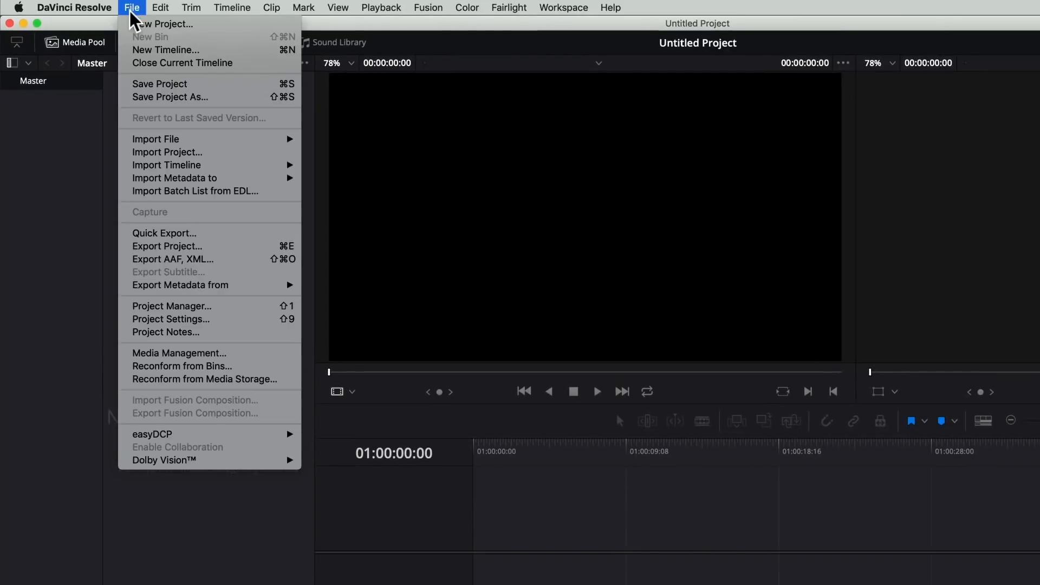
pyautogui.click(184, 84)
pyautogui.write('Resolve Crash Course')
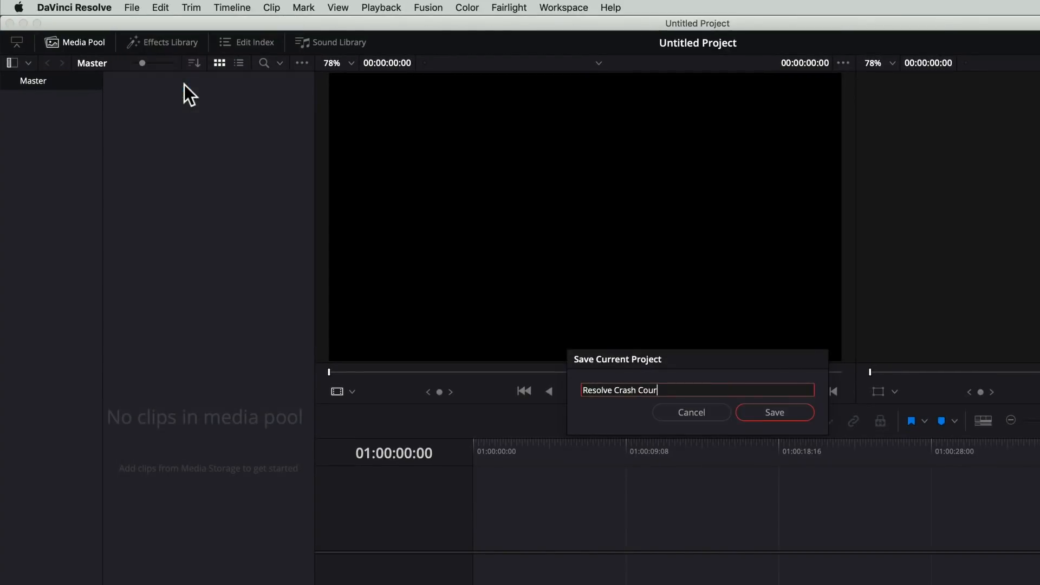
pyautogui.click(797, 411)
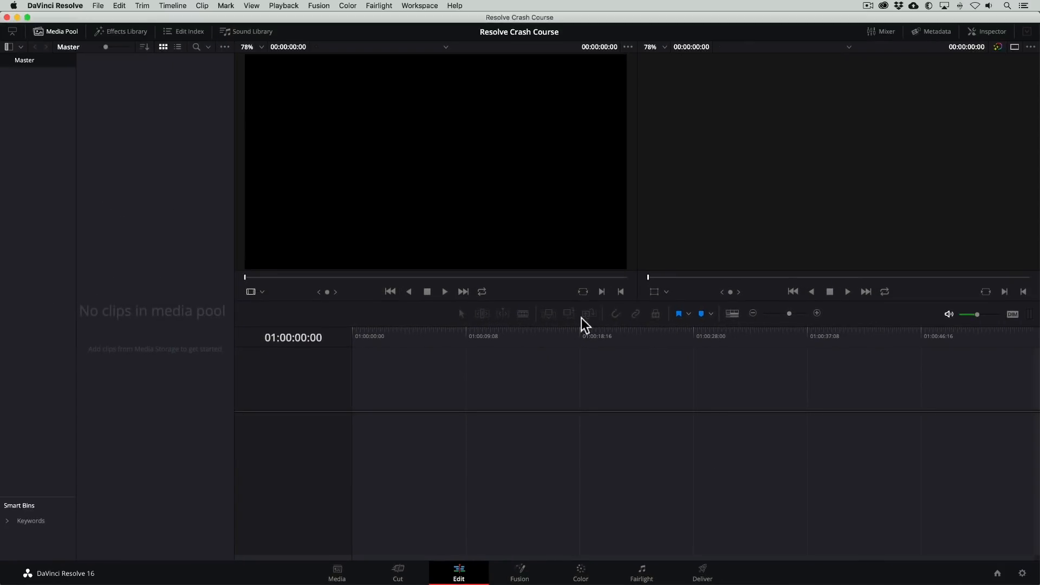
# Step: Import the five dance clips from the footage folder of "DaVinci 16 crash course" on G-SPEED Shuttle XL into the media pool
pyautogui.click(338, 570)
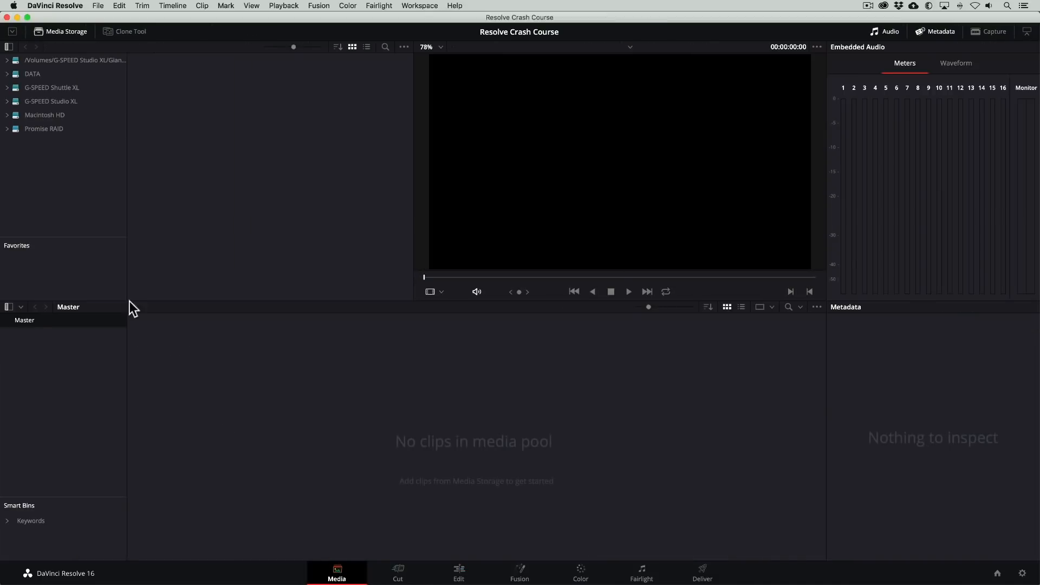
pyautogui.click(7, 87)
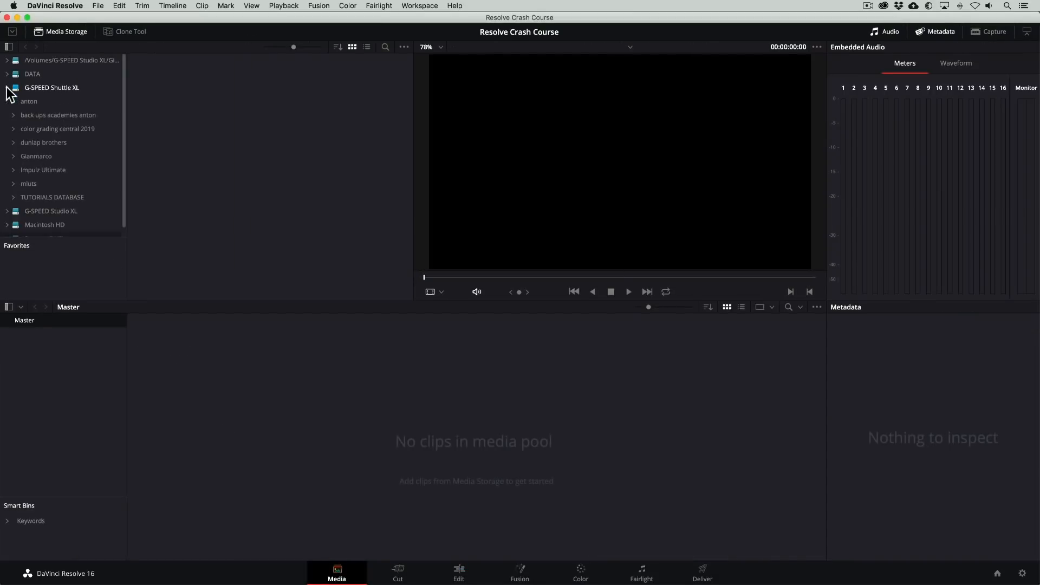
pyautogui.click(13, 128)
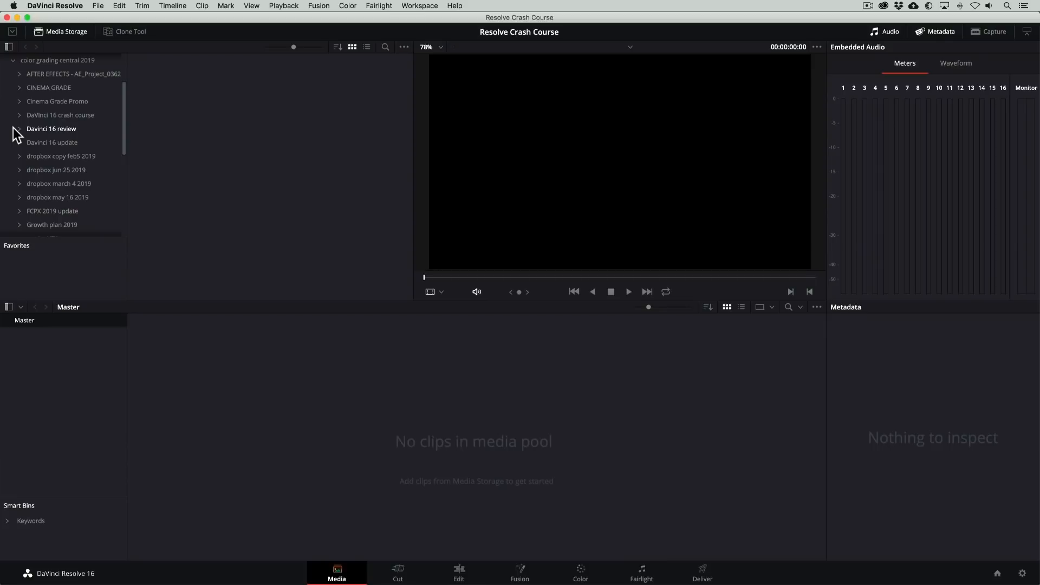
pyautogui.click(19, 114)
pyautogui.click(42, 147)
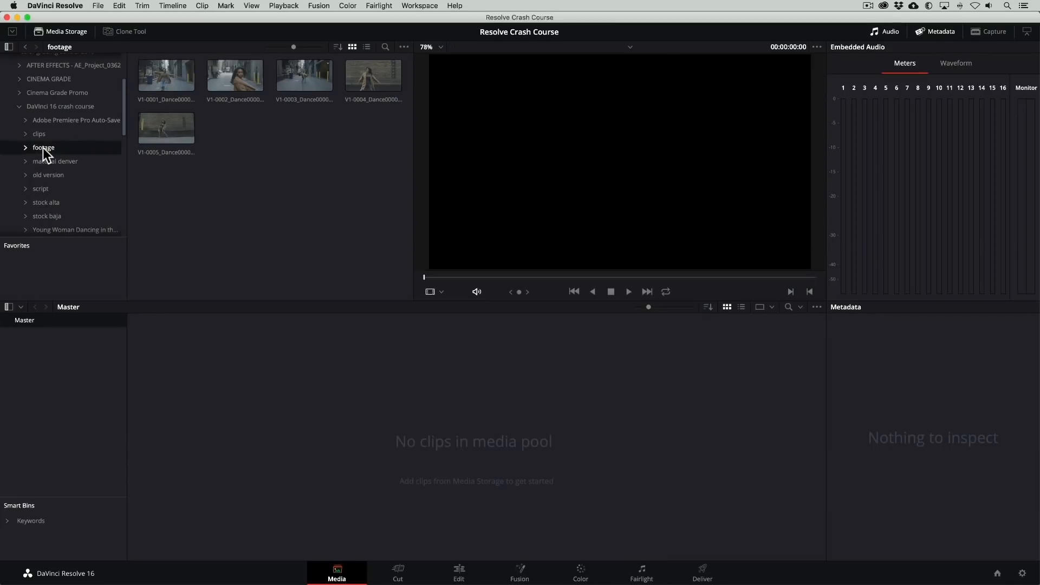
pyautogui.moveTo(386, 185); pyautogui.dragTo(195, 396)
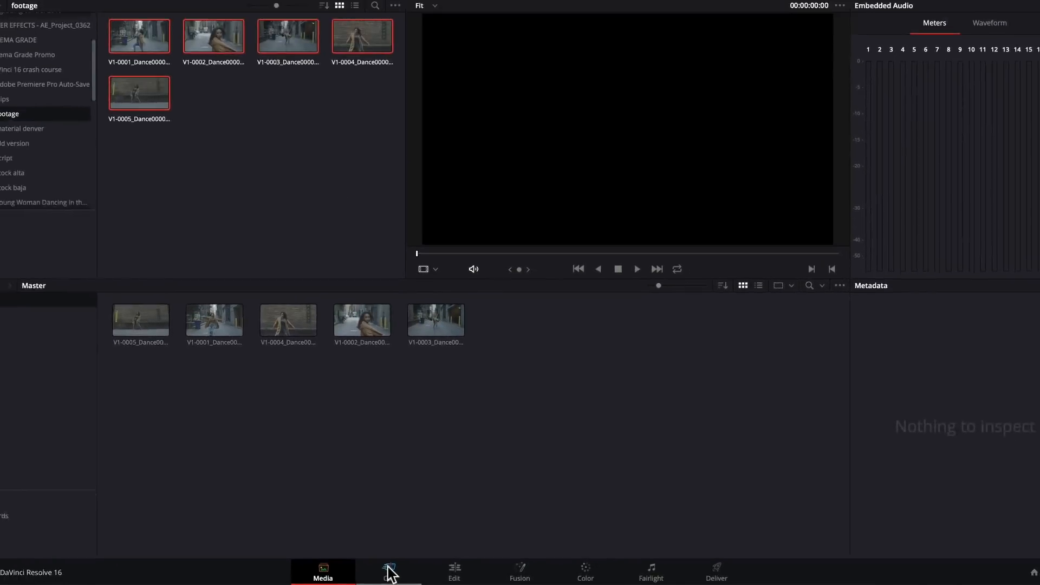
# Step: Switch to the Cut page and create an empty timeline named "Crash Course"
pyautogui.click(388, 573)
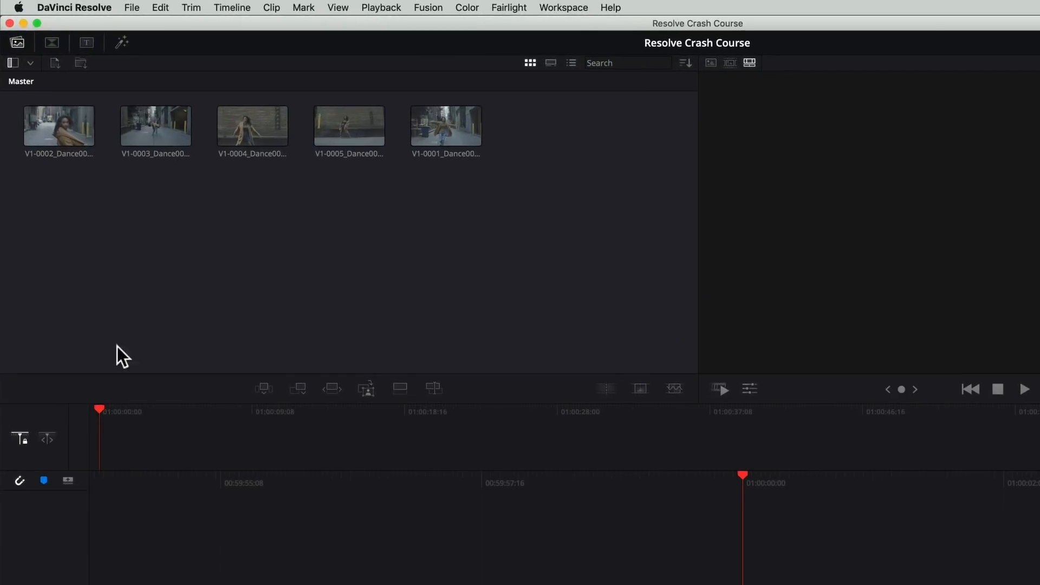
pyautogui.click(132, 7)
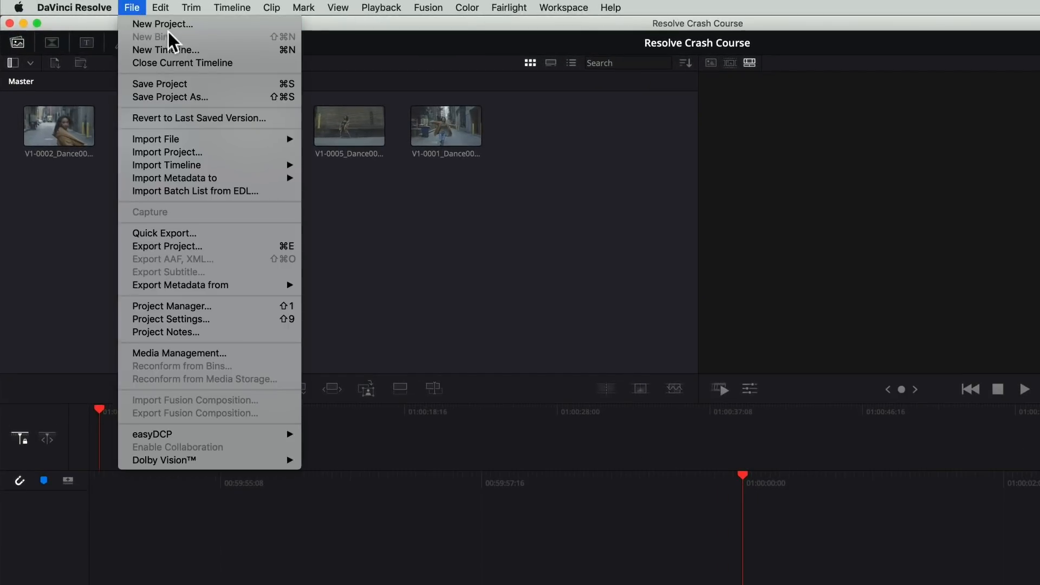
pyautogui.click(194, 49)
pyautogui.write('Crash Course')
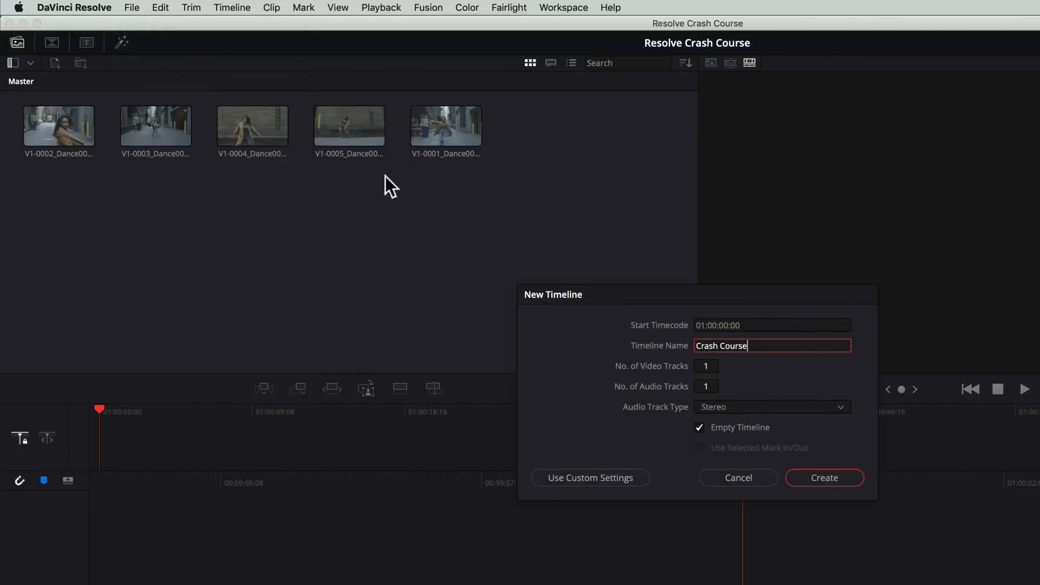
pyautogui.click(819, 480)
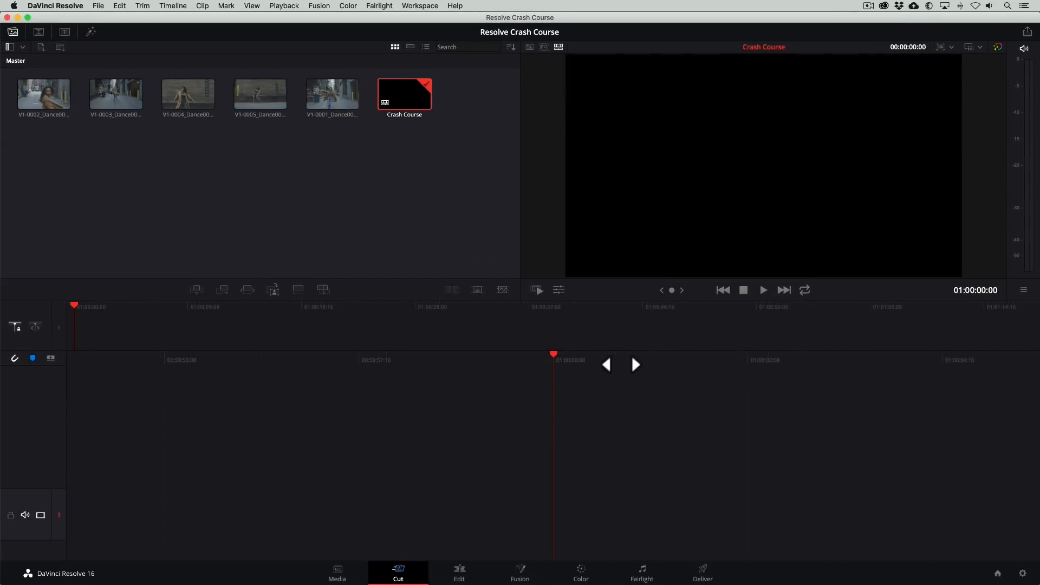
# Step: Mark a 00:00:02:19 section of V1-0001 ending at 00:00:04:14 and insert it into the timeline
pyautogui.click(334, 100)
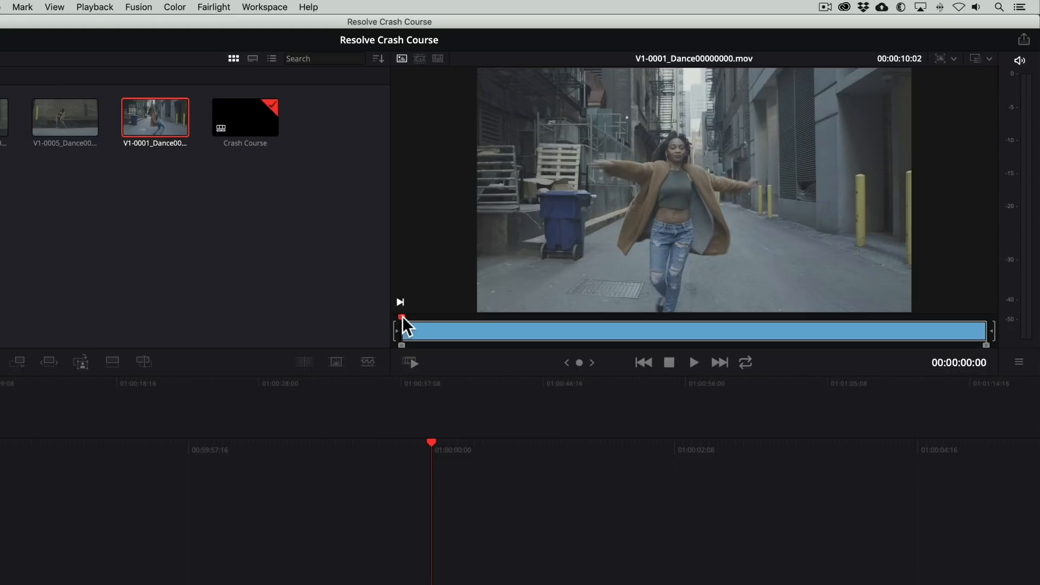
pyautogui.moveTo(402, 319); pyautogui.dragTo(666, 316)
pyautogui.press('i')
pyautogui.press('o')
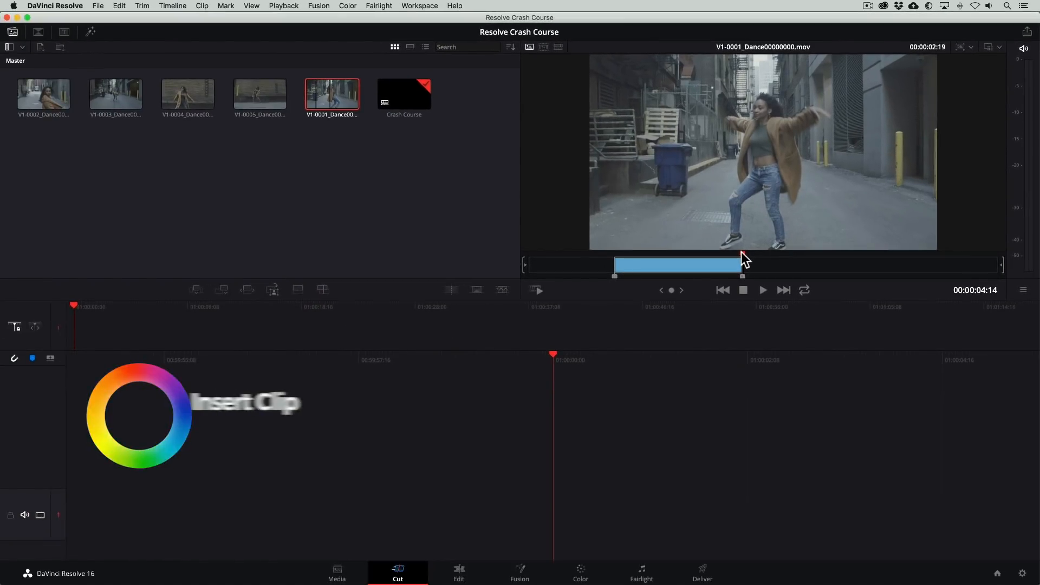
pyautogui.press('F9')
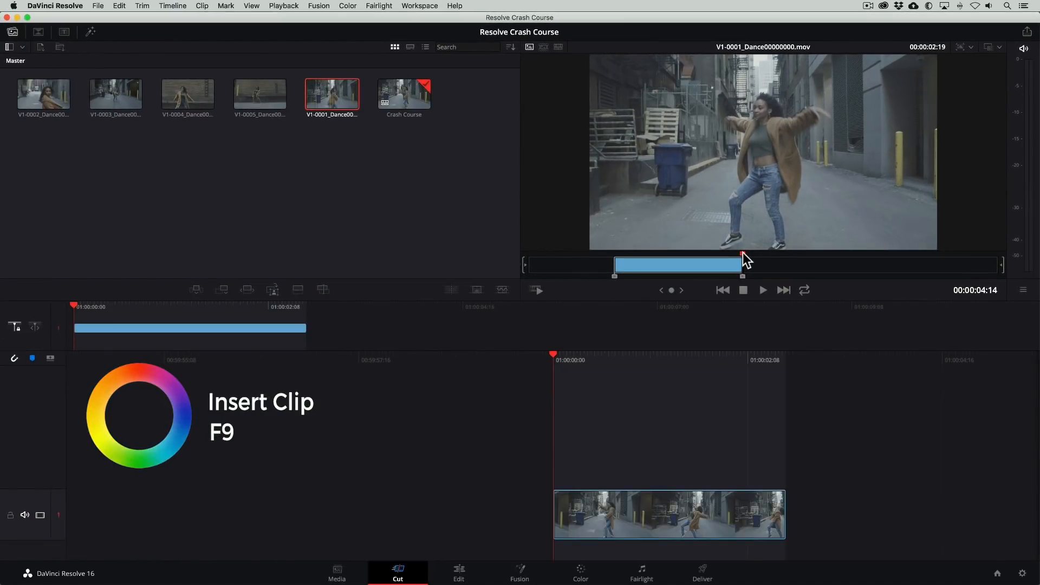
# Step: Mark an in-to-out section of V1-0002 and place it after the first clip in the timeline
pyautogui.click(56, 94)
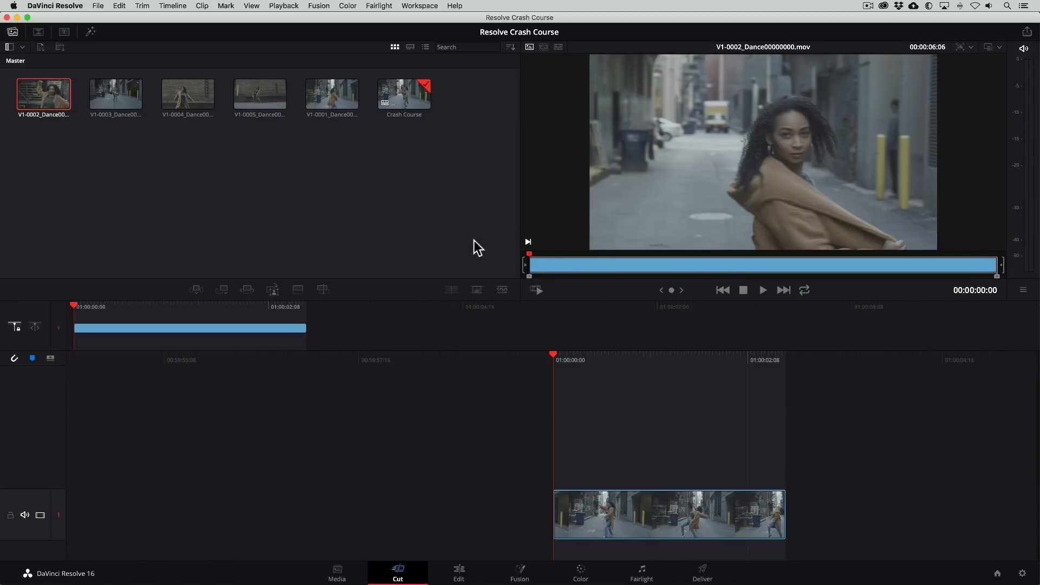
pyautogui.moveTo(530, 253); pyautogui.dragTo(811, 494)
pyautogui.press('i')
pyautogui.press('o')
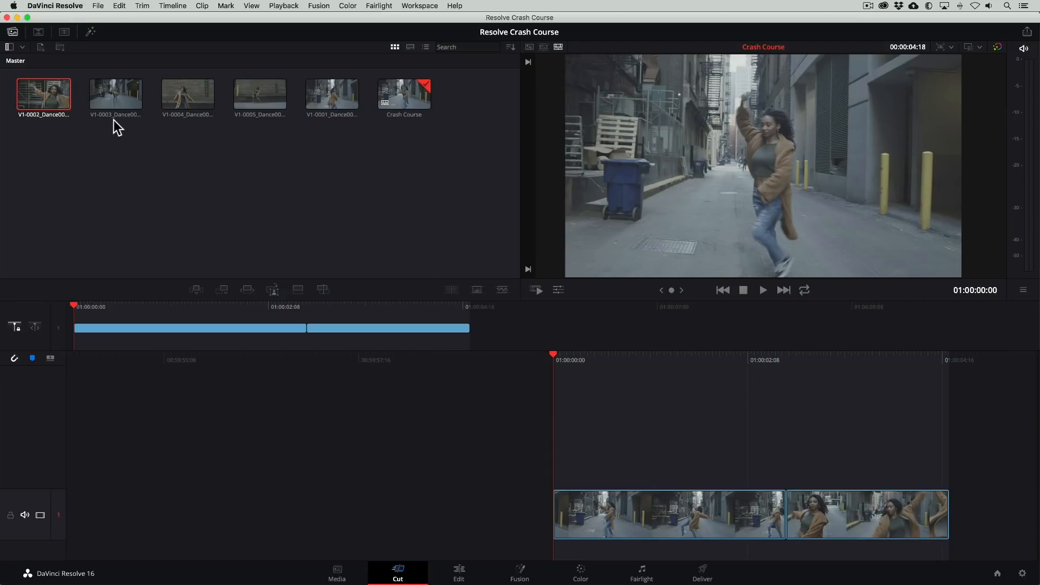
# Step: Mark a 00:00:02:07 section of V1-0003 ending at 00:00:04:14 and place it after the V1-0002 clip in the timeline
pyautogui.click(111, 92)
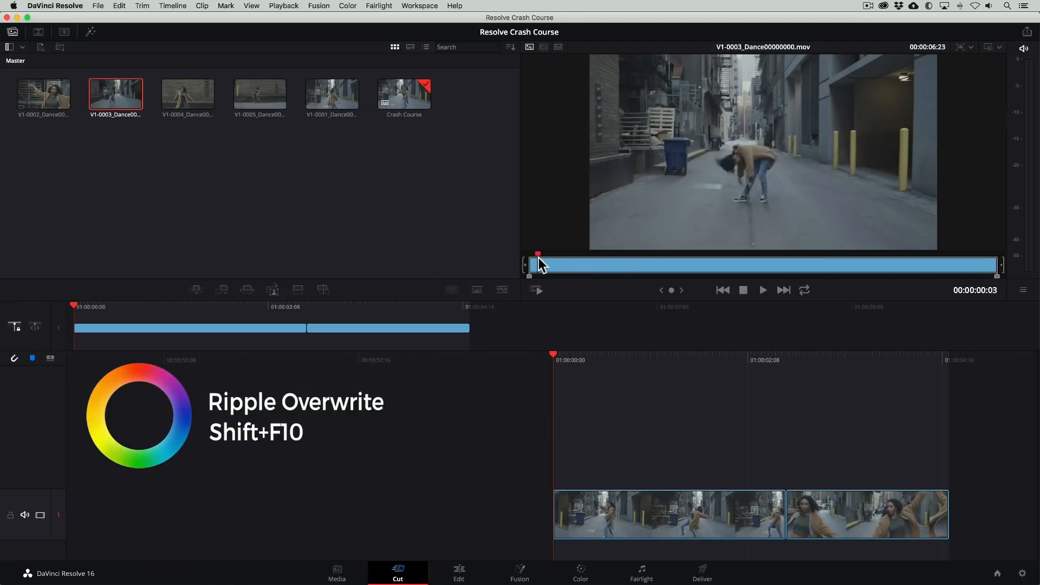
pyautogui.moveTo(538, 257); pyautogui.dragTo(839, 251)
pyautogui.press('i')
pyautogui.press('o')
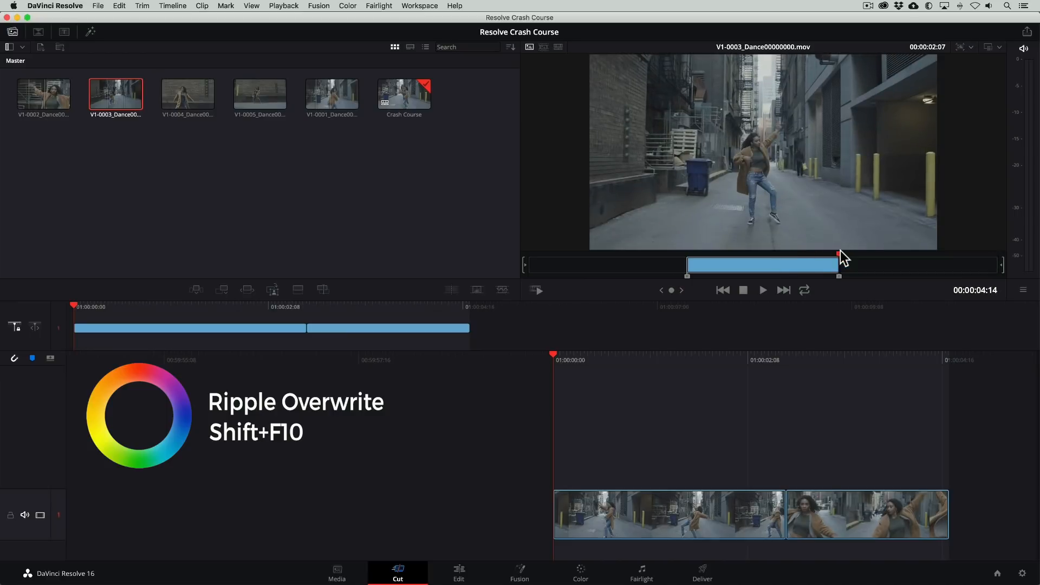
pyautogui.moveTo(758, 190); pyautogui.dragTo(921, 519)
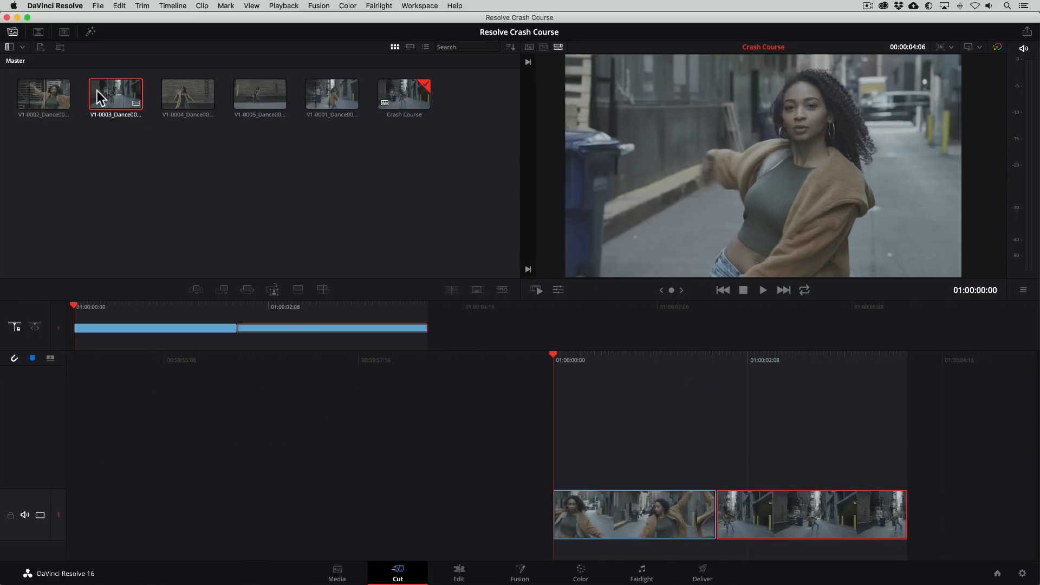
# Step: Insert V1-0001 at the start of the timeline and add V1-0004 after the V1-0003 clip
pyautogui.click(332, 93)
pyautogui.moveTo(684, 289); pyautogui.dragTo(552, 497)
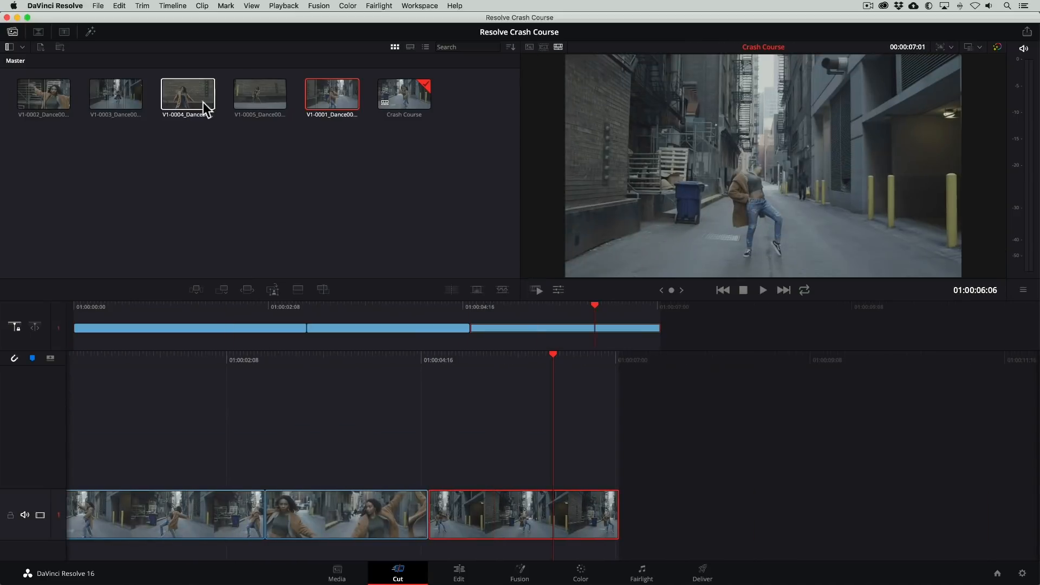
pyautogui.click(194, 98)
pyautogui.moveTo(597, 265); pyautogui.dragTo(655, 541)
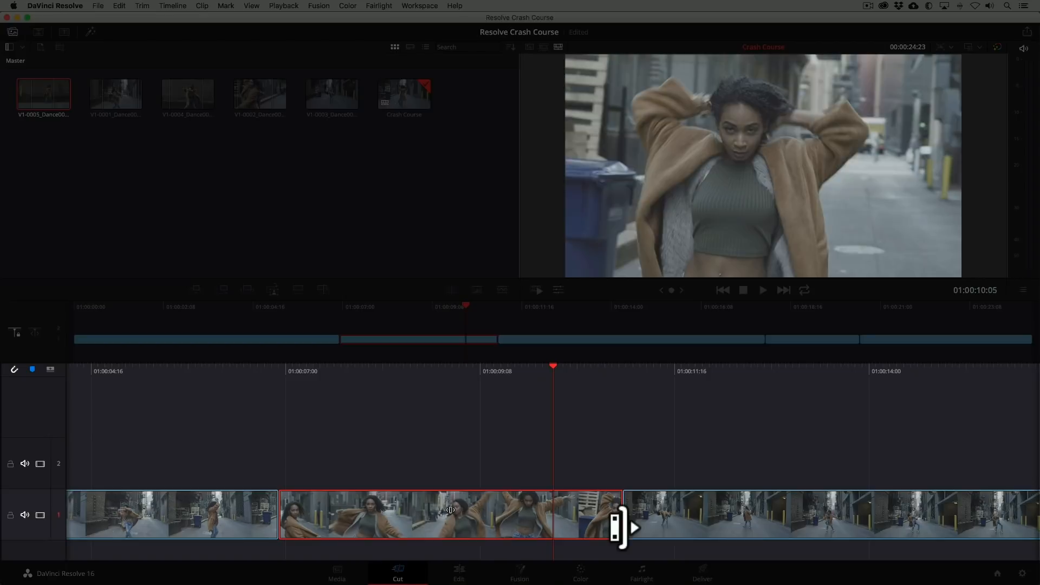
# Step: Shorten the end of the V1-0002 clip and roll the cut between V1-0001 and V1-0002 slightly later
pyautogui.moveTo(619, 528)
pyautogui.mouseDown()
pyautogui.moveTo(492, 533)
pyautogui.moveTo(634, 523)
pyautogui.moveTo(623, 523)
pyautogui.mouseUp()
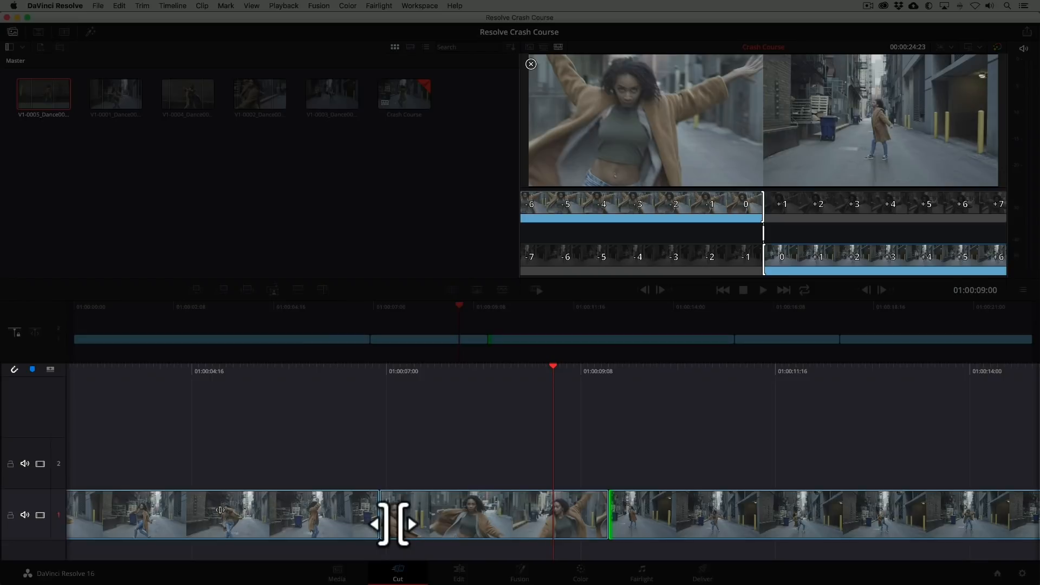
pyautogui.moveTo(394, 523); pyautogui.dragTo(415, 527)
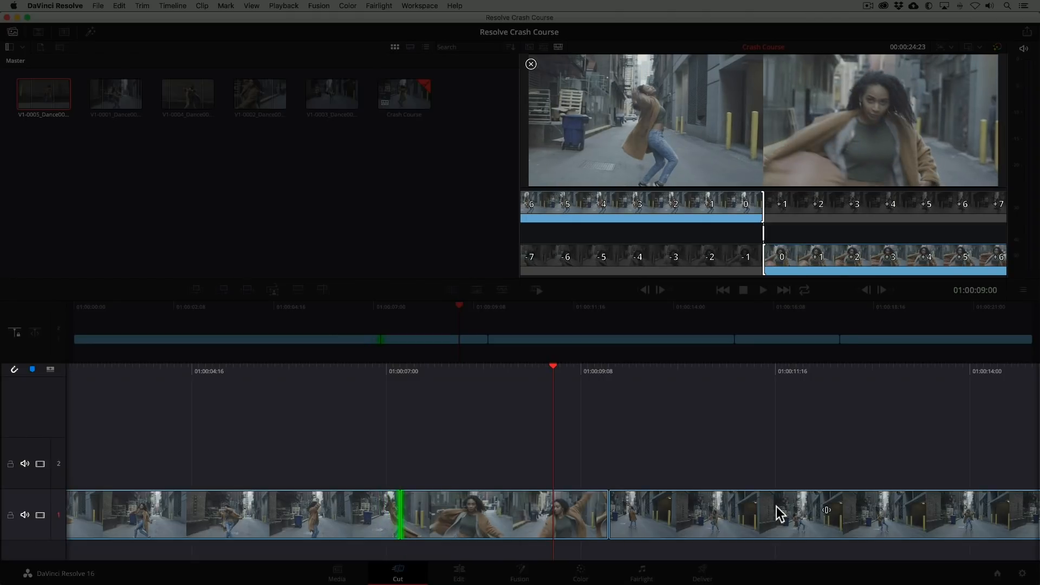
# Step: Slip the content of the V1-0003 clip within its existing position in the timeline
pyautogui.hscroll(5, 776, 505)
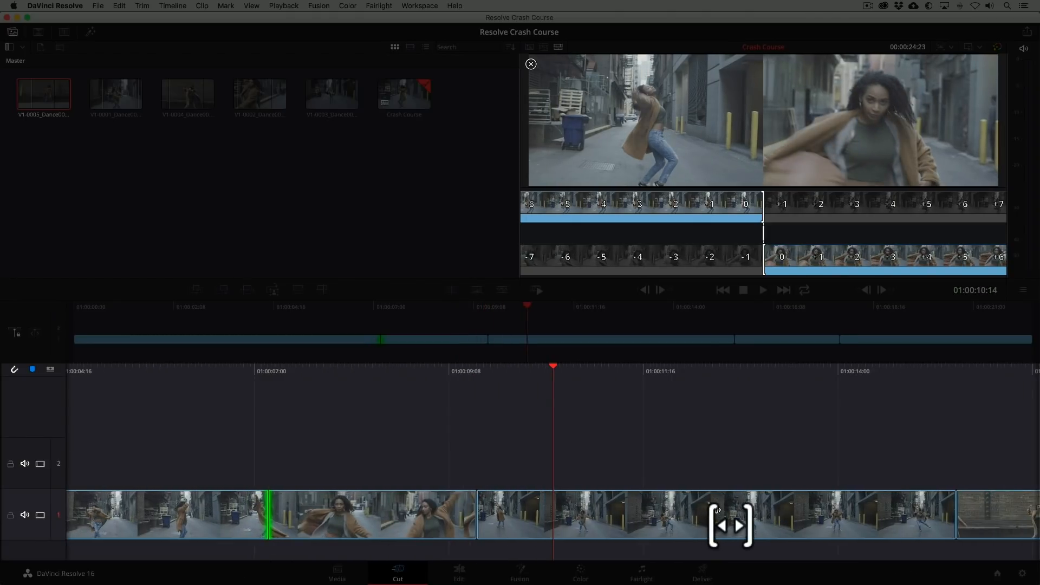
pyautogui.moveTo(730, 525); pyautogui.dragTo(782, 527)
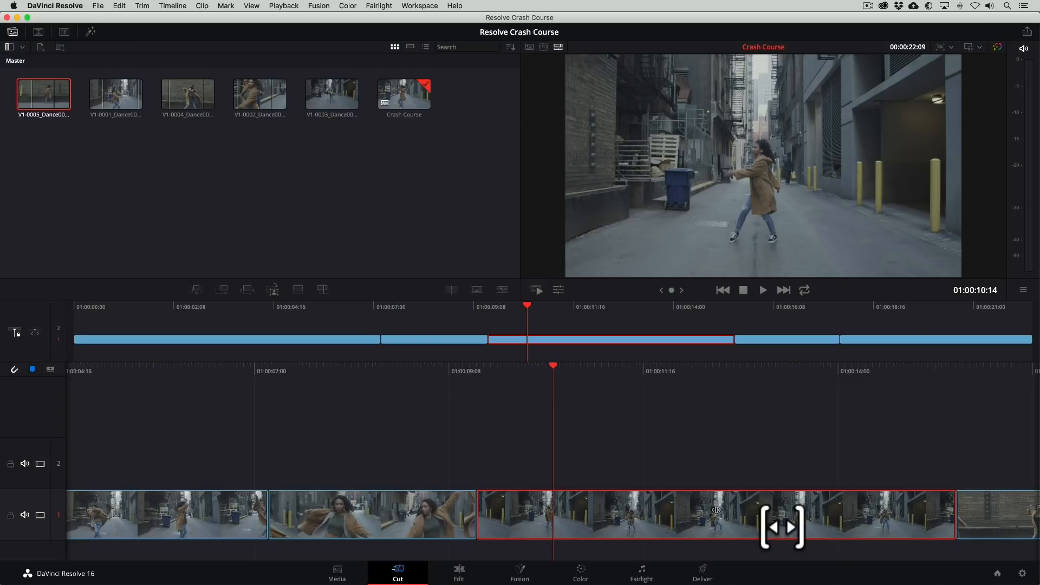
# Step: Switch to the Edit page and show the Effects Library and the Inspector
pyautogui.click(460, 572)
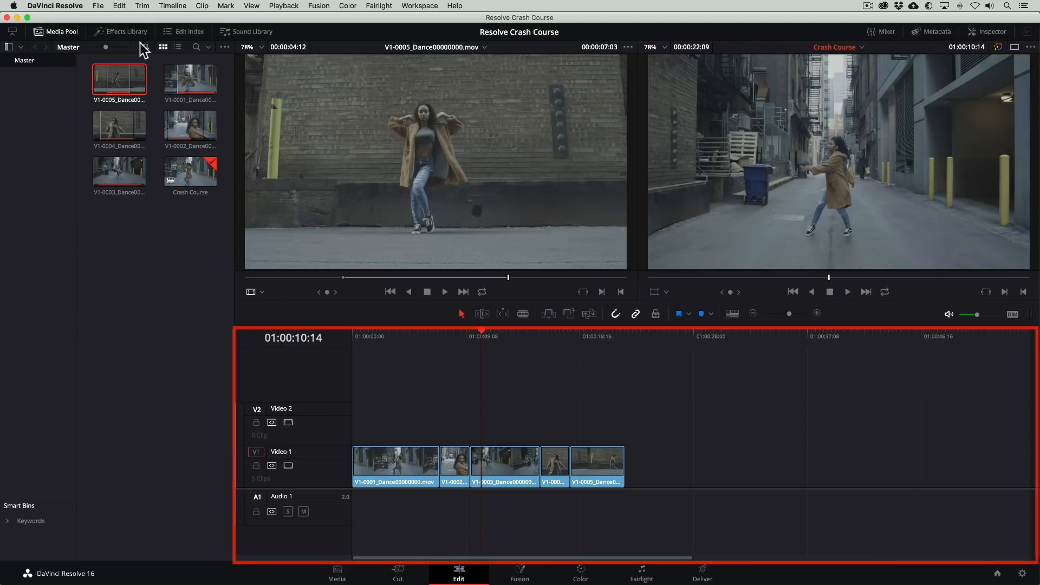
pyautogui.click(126, 32)
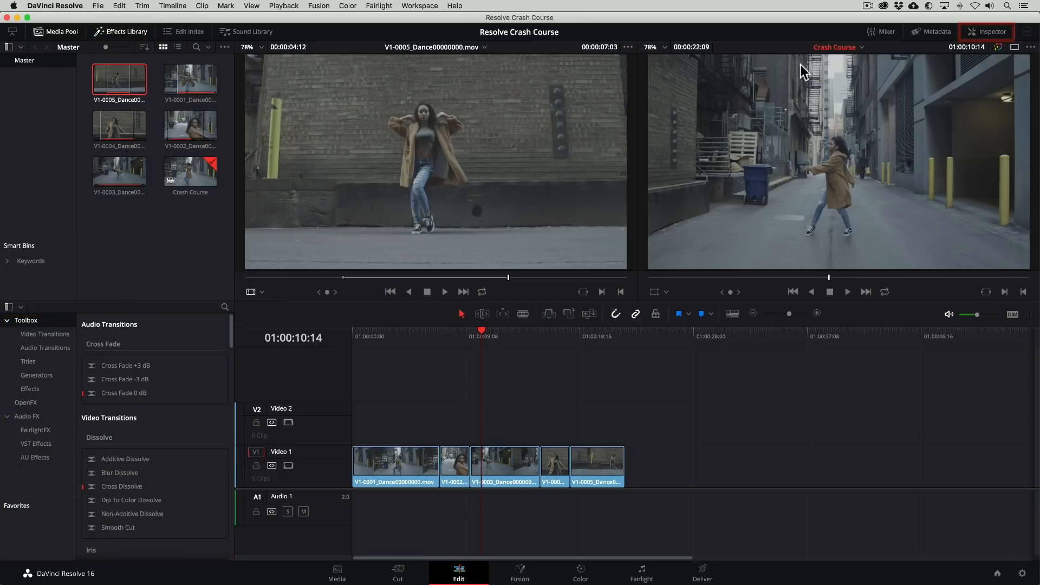
pyautogui.click(993, 33)
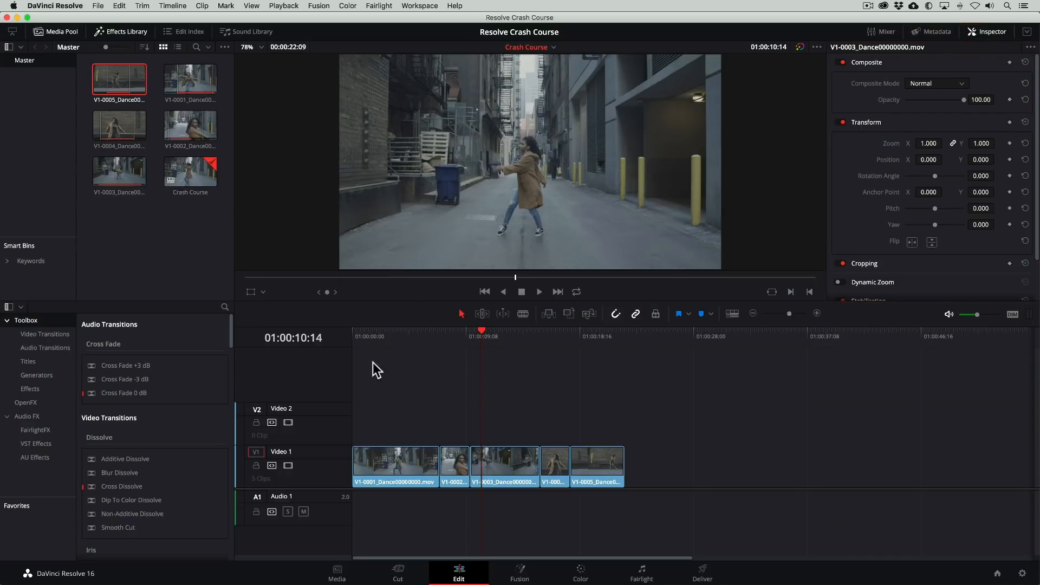
# Step: Trim the end of the V1-0001 clip to 01:00:05:10 and close the gap before V1-0002
pyautogui.click(369, 332)
pyautogui.moveTo(371, 332); pyautogui.dragTo(417, 336)
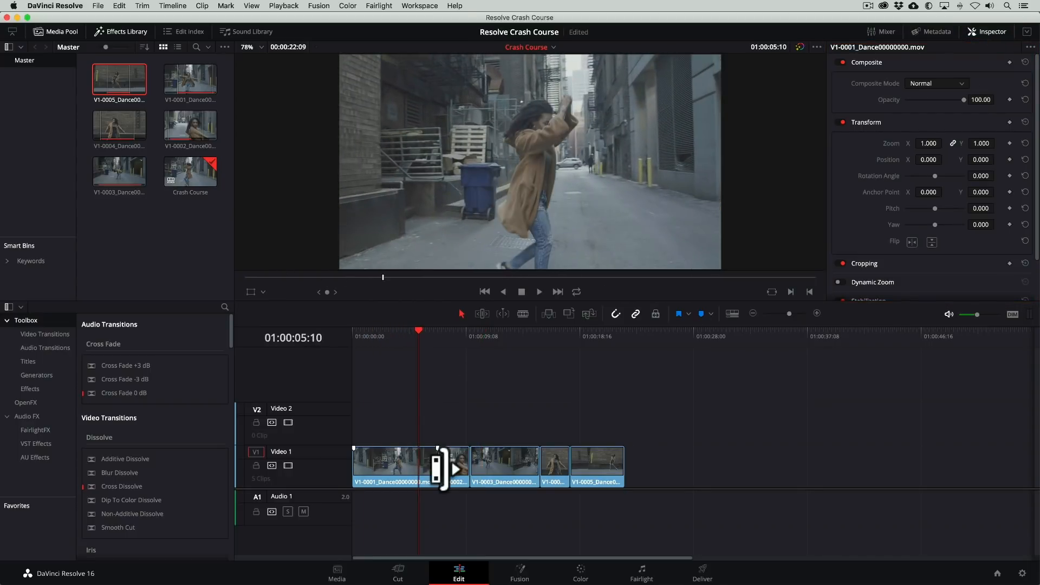
pyautogui.moveTo(436, 469); pyautogui.dragTo(417, 469)
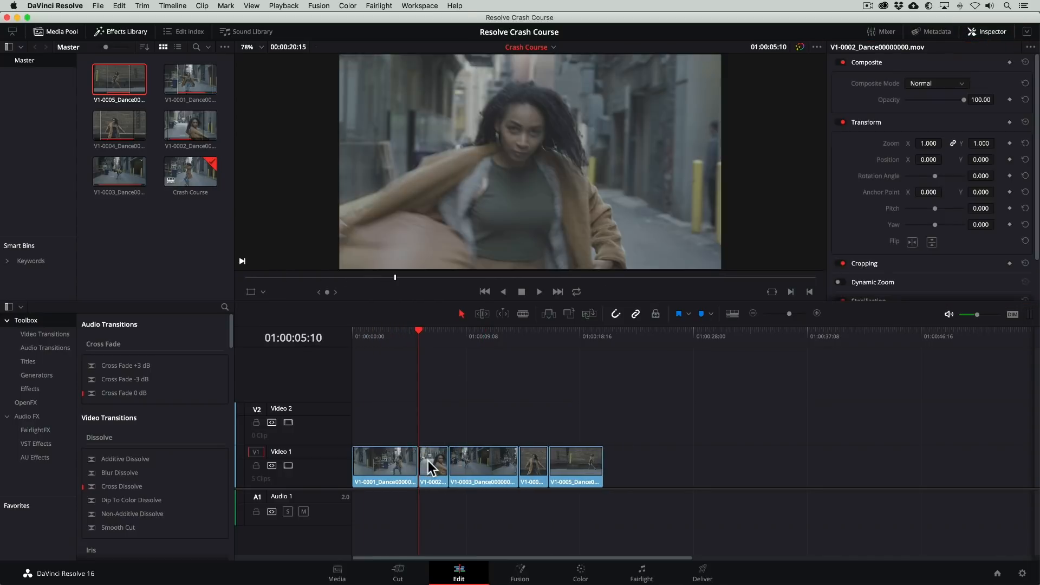
# Step: Trim the end of the V1-0001 clip to 01:00:04:06 and delete the gap before V1-0002
pyautogui.moveTo(369, 332); pyautogui.dragTo(404, 333)
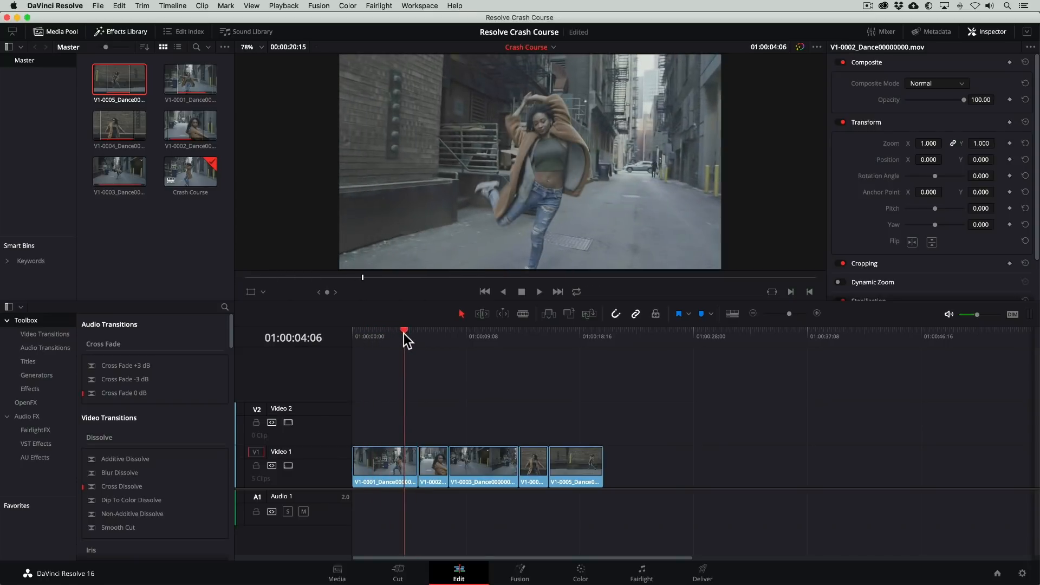
pyautogui.moveTo(417, 463); pyautogui.dragTo(404, 470)
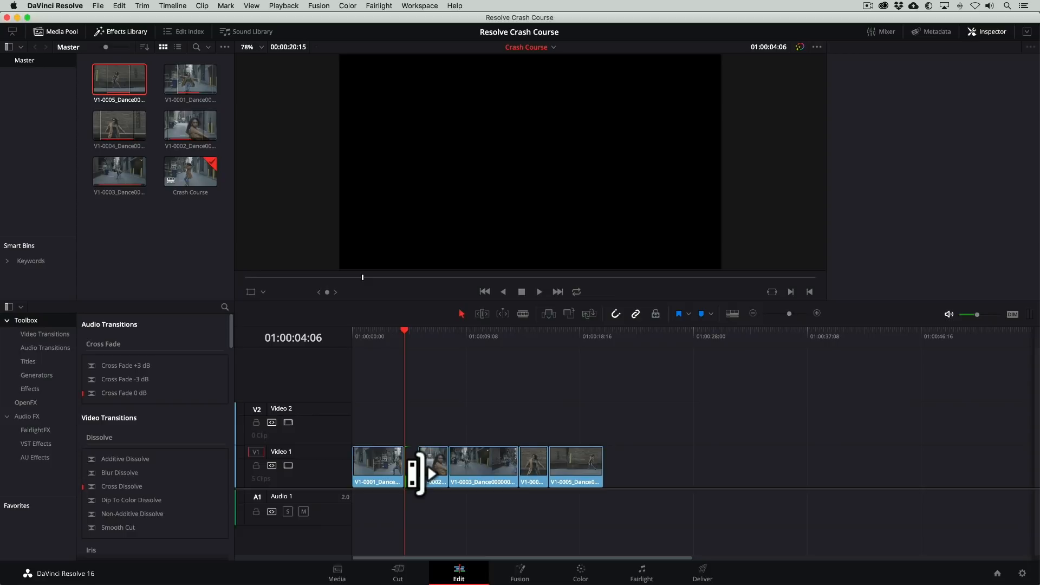
pyautogui.moveTo(789, 313); pyautogui.dragTo(793, 313)
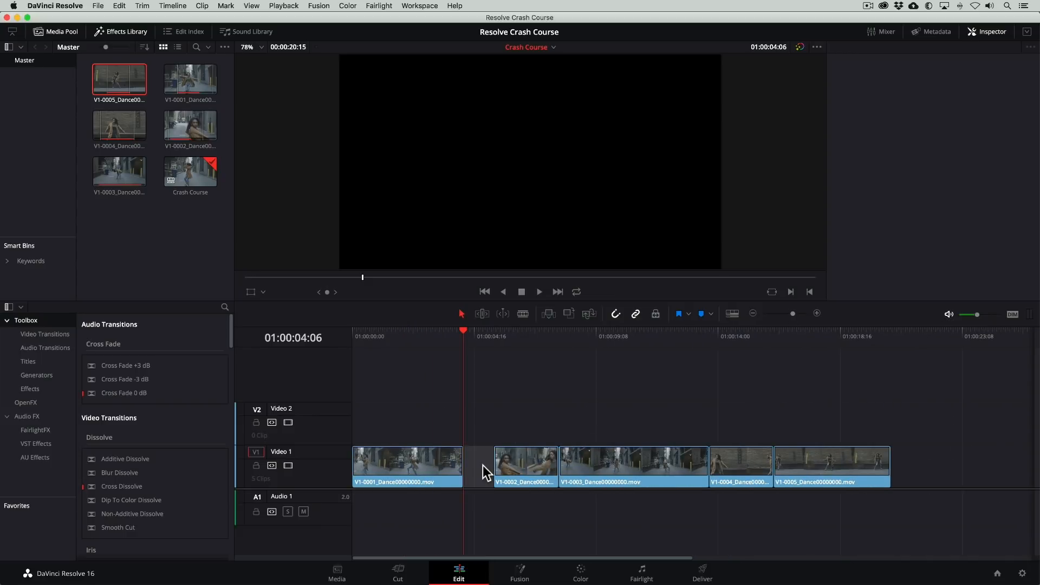
pyautogui.press('Delete')
# Step: Shift the V1-0003, V1-0004 and V1-0005 clips slightly later together and extend the end of V1-0002 to fill the gap
pyautogui.moveTo(470, 328); pyautogui.dragTo(542, 335)
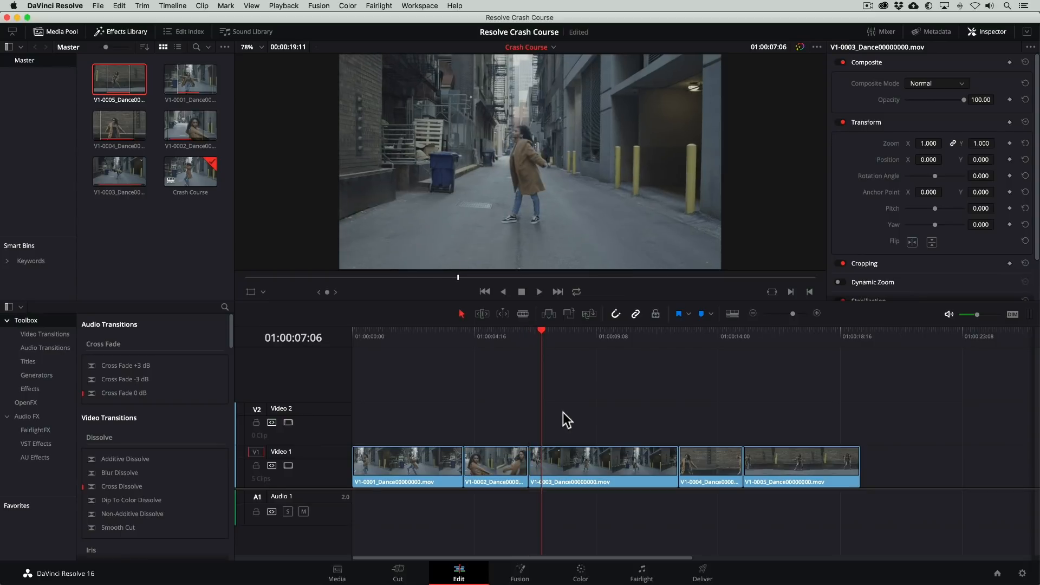
pyautogui.moveTo(564, 417); pyautogui.dragTo(817, 482)
pyautogui.moveTo(560, 468); pyautogui.dragTo(570, 460)
pyautogui.moveTo(554, 333); pyautogui.dragTo(830, 357)
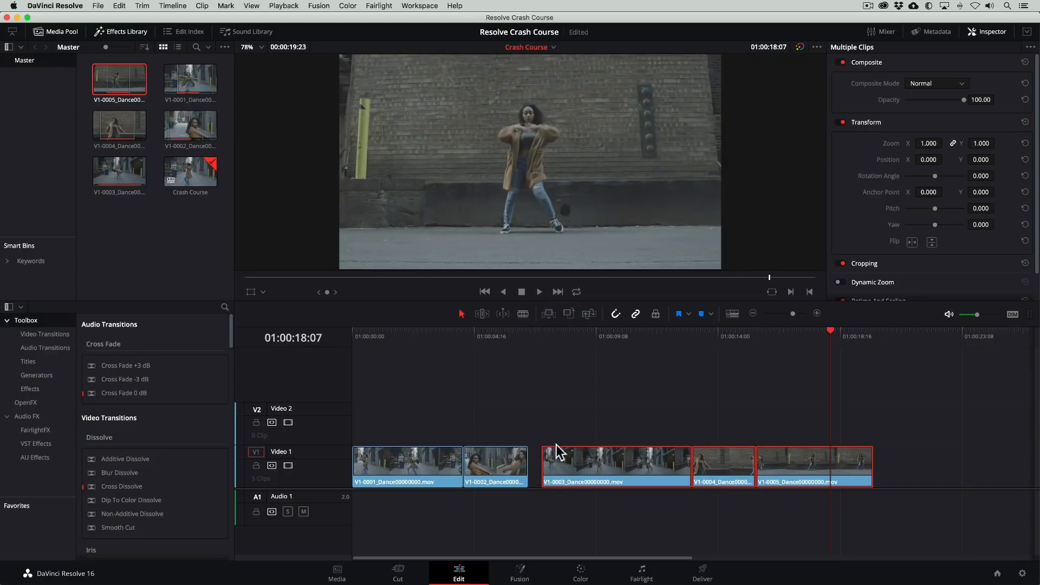
pyautogui.moveTo(527, 464); pyautogui.dragTo(540, 463)
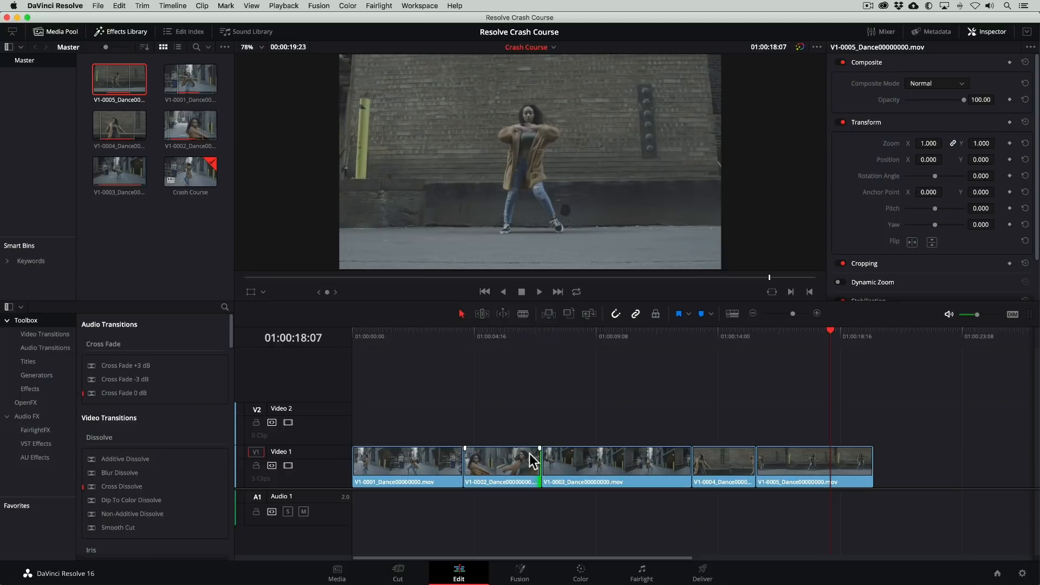
# Step: Park the playhead at 01:00:02:00 on the V1-0001 clip and open the clip on the Fusion page
pyautogui.click(352, 340)
pyautogui.click(380, 466)
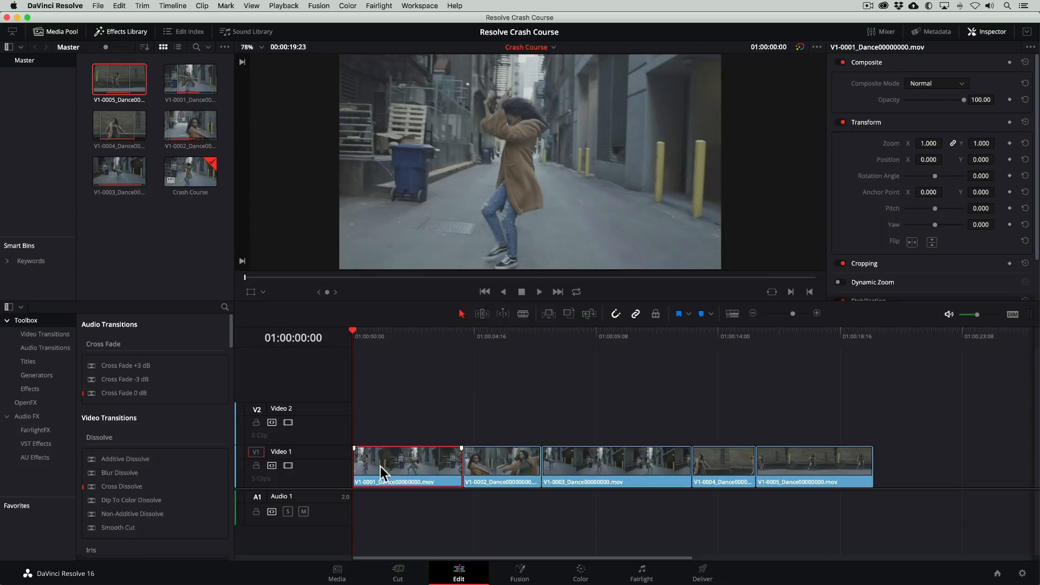
pyautogui.moveTo(360, 333); pyautogui.dragTo(404, 334)
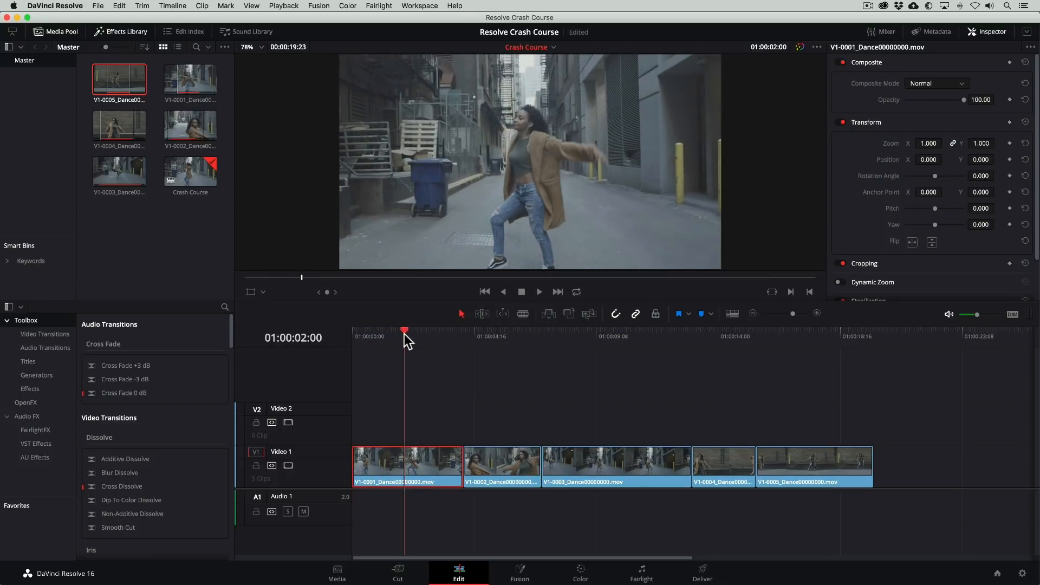
pyautogui.click(521, 575)
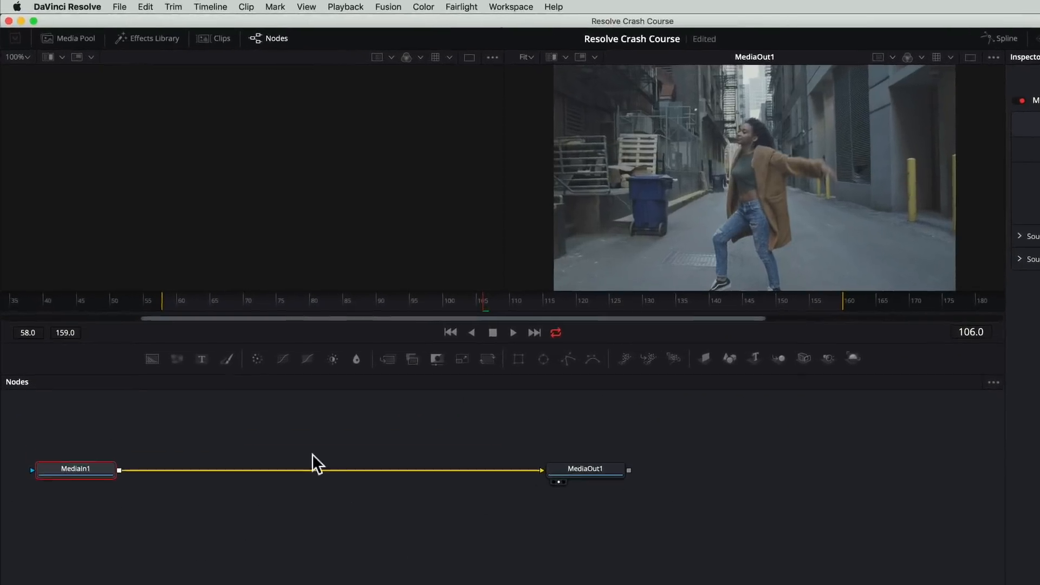
# Step: Insert a Blur tool from the Effects Library between MediaIn1 and MediaOut1 and increase its blur size
pyautogui.click(161, 41)
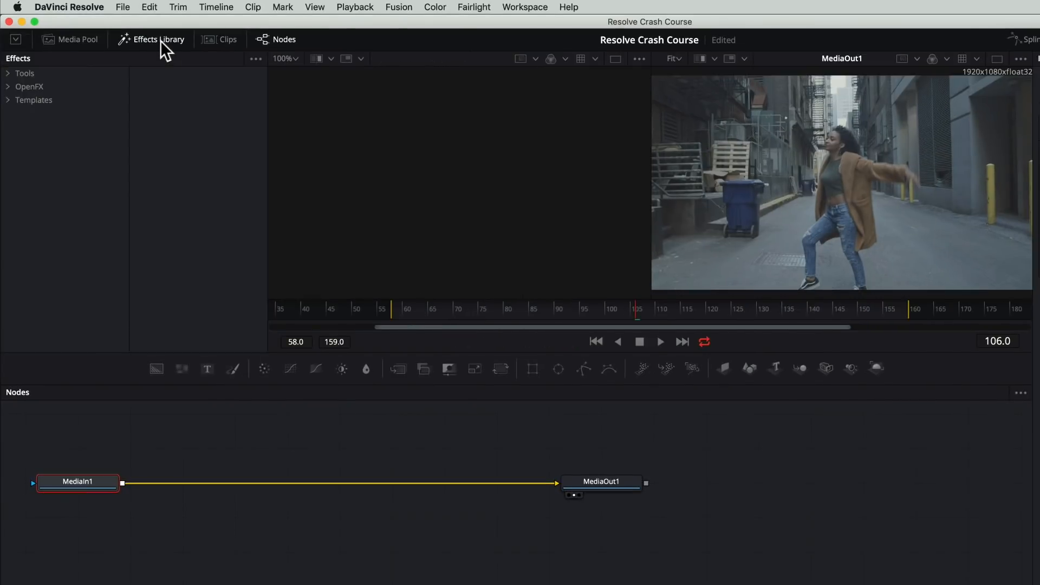
pyautogui.click(11, 73)
pyautogui.click(35, 99)
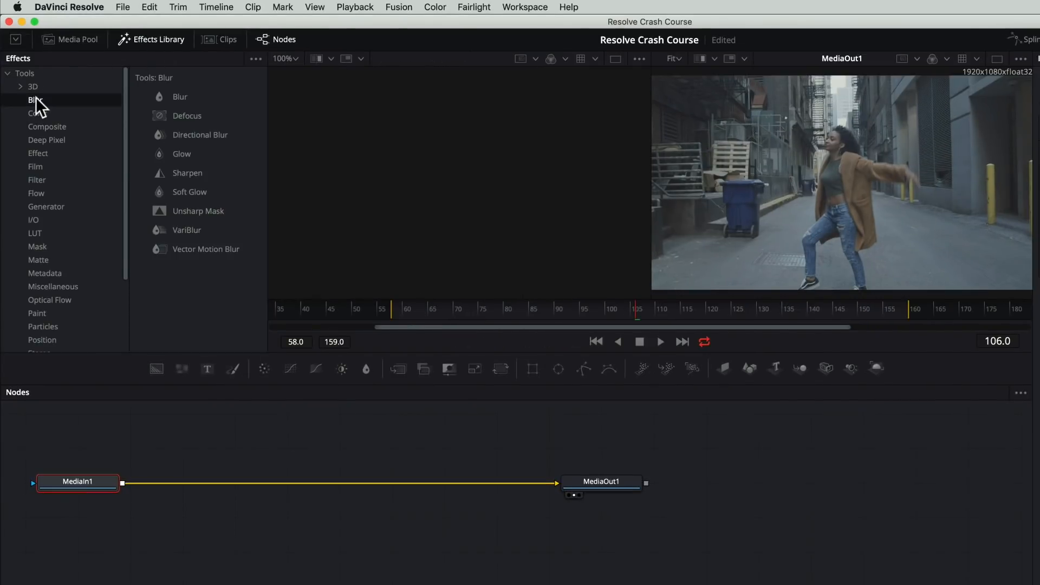
pyautogui.click(189, 92)
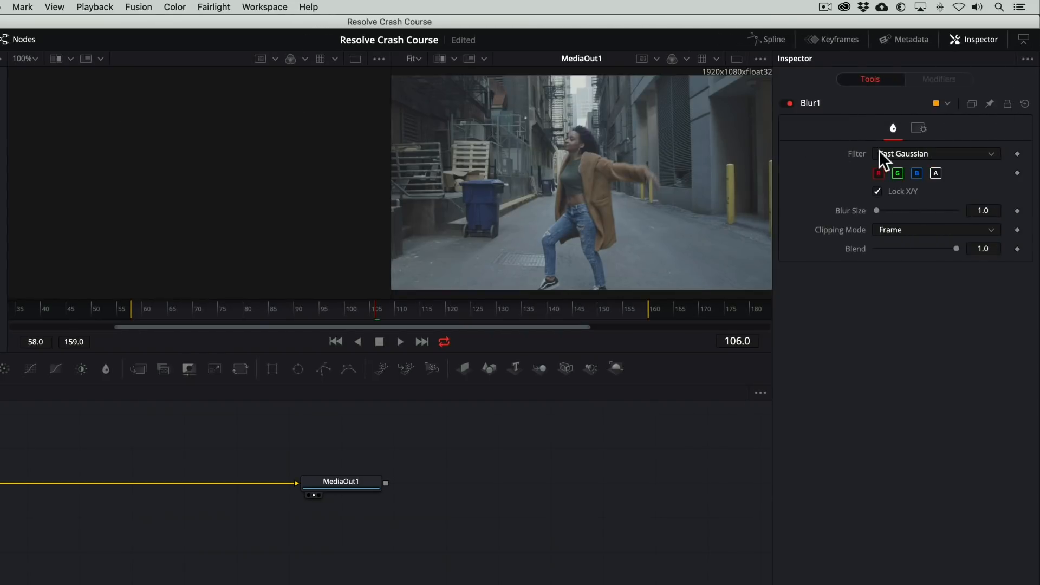
pyautogui.moveTo(877, 211); pyautogui.dragTo(891, 210)
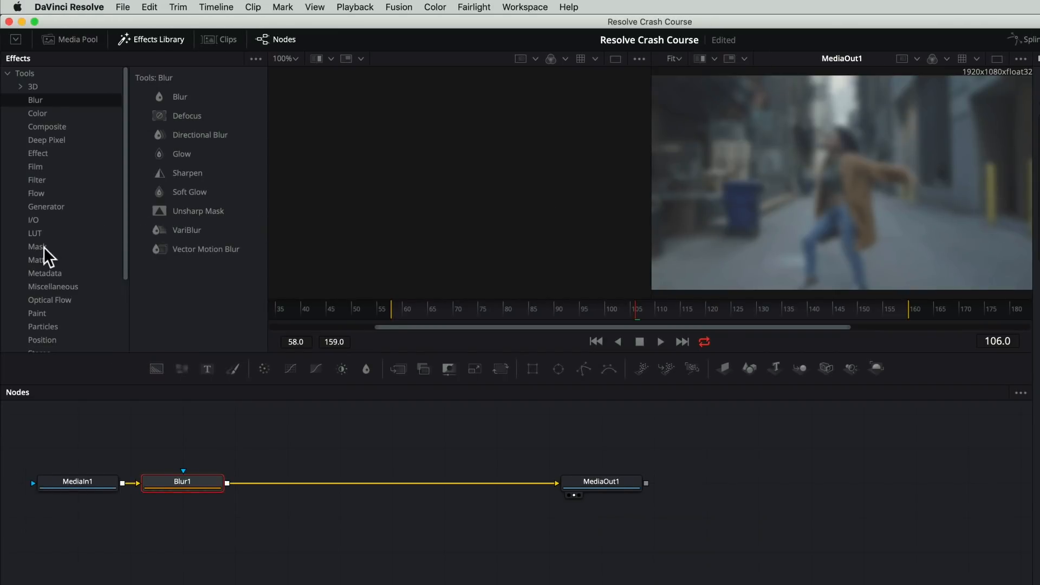
# Step: Limit the blur to the dancer's head with an Ellipse mask, setting width and height to 0.094 and soft edge to 0.0205
pyautogui.click(38, 247)
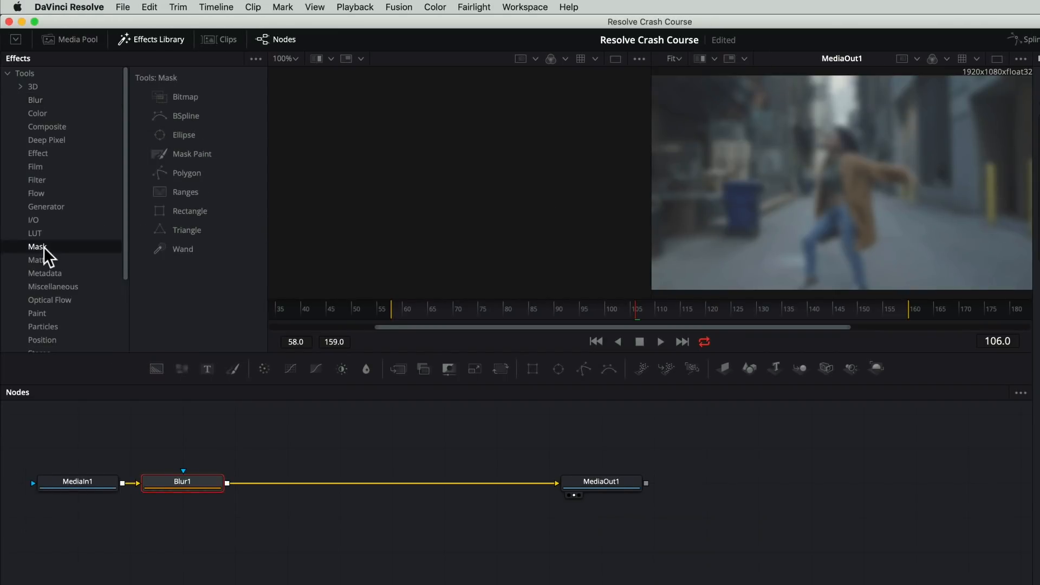
pyautogui.click(178, 135)
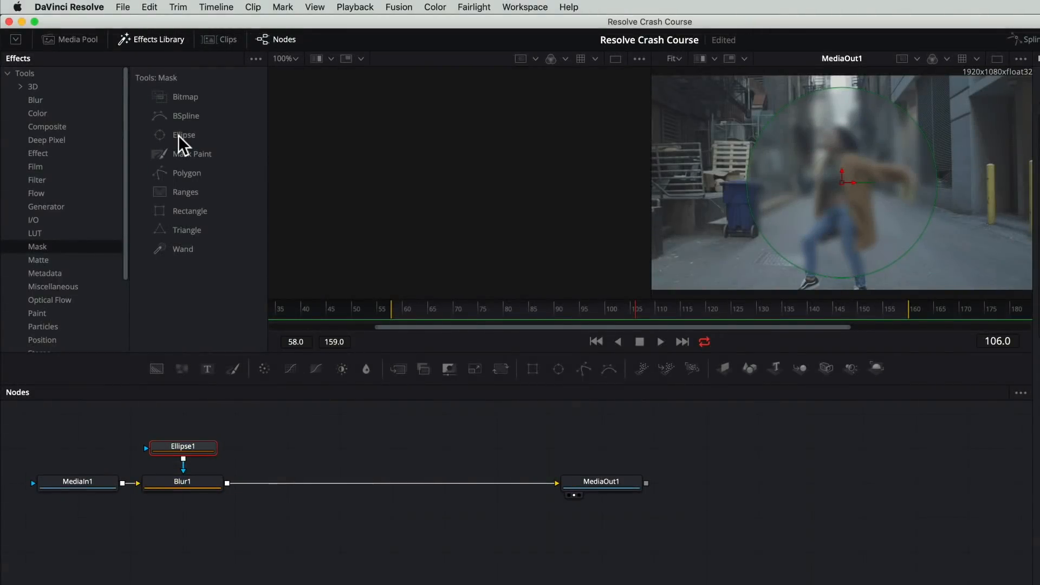
pyautogui.moveTo(842, 187); pyautogui.dragTo(838, 140)
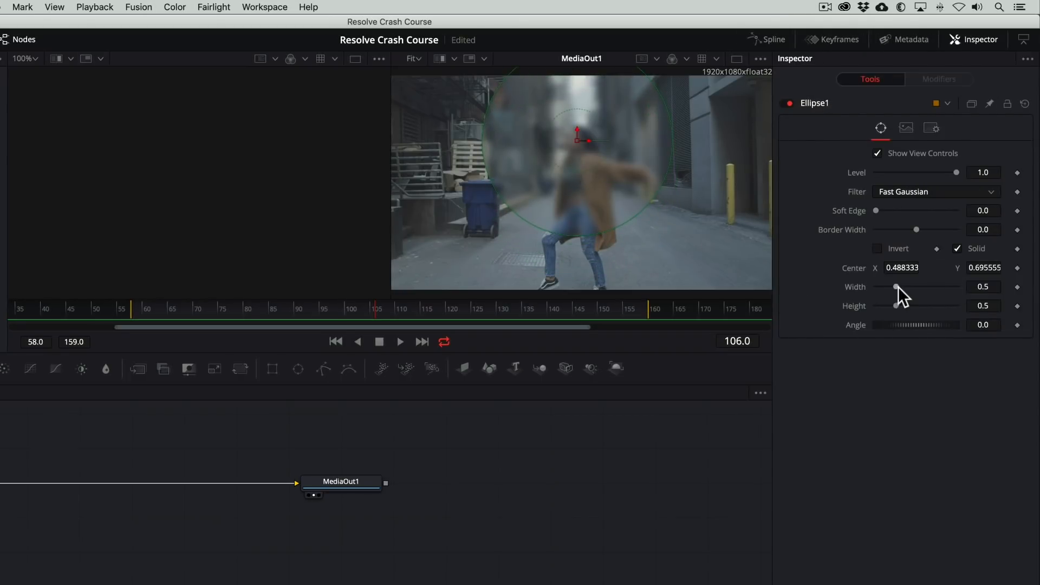
pyautogui.moveTo(897, 287); pyautogui.dragTo(879, 306)
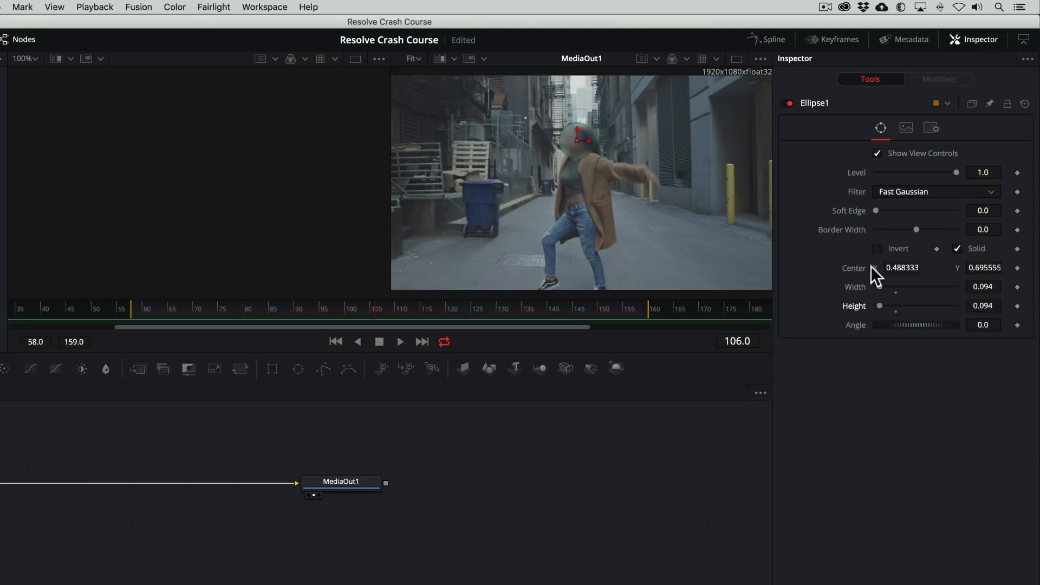
pyautogui.moveTo(876, 211); pyautogui.dragTo(883, 211)
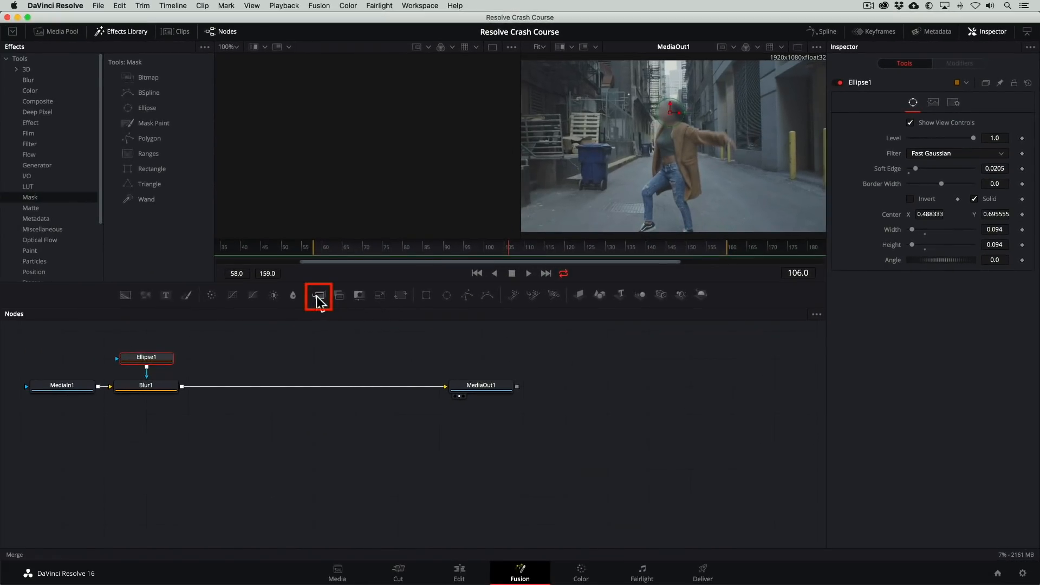
# Step: Place an unconnected Merge node and delete it together with the Ellipse and Blur nodes
pyautogui.moveTo(319, 301); pyautogui.dragTo(449, 361)
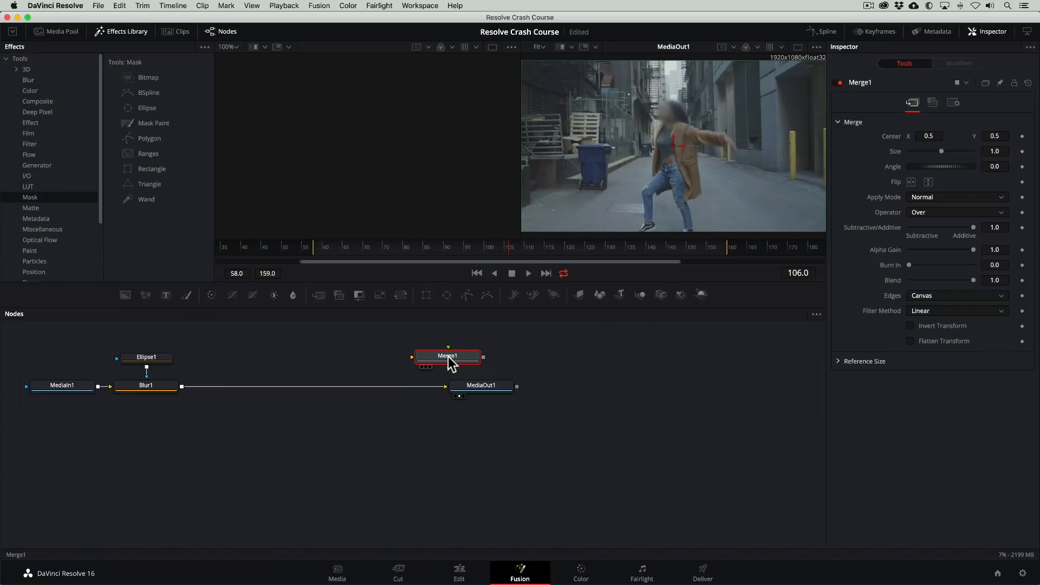
pyautogui.press('Delete')
pyautogui.click(137, 358)
pyautogui.press('Delete')
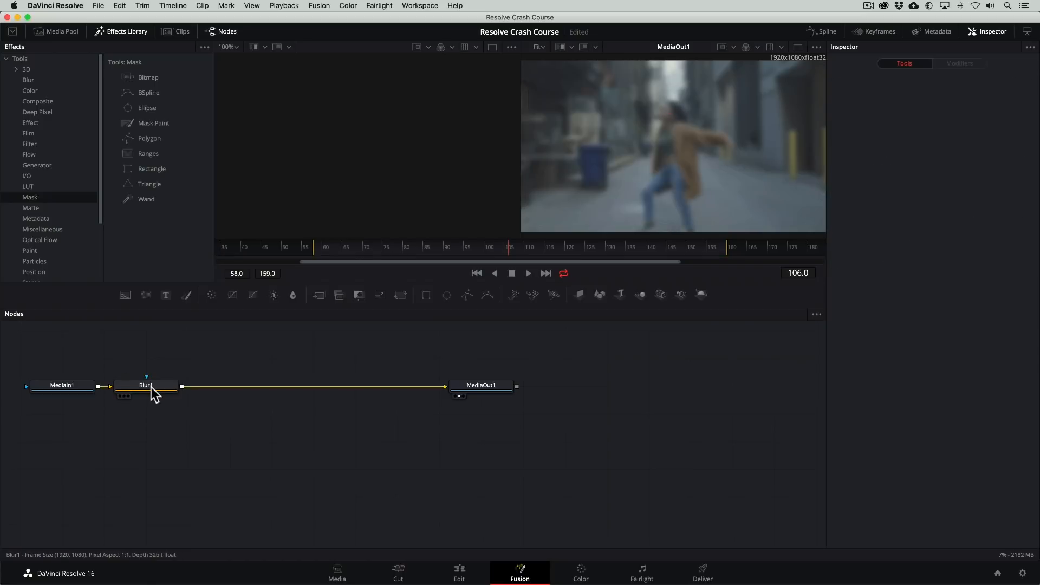
pyautogui.click(151, 387)
pyautogui.press('Delete')
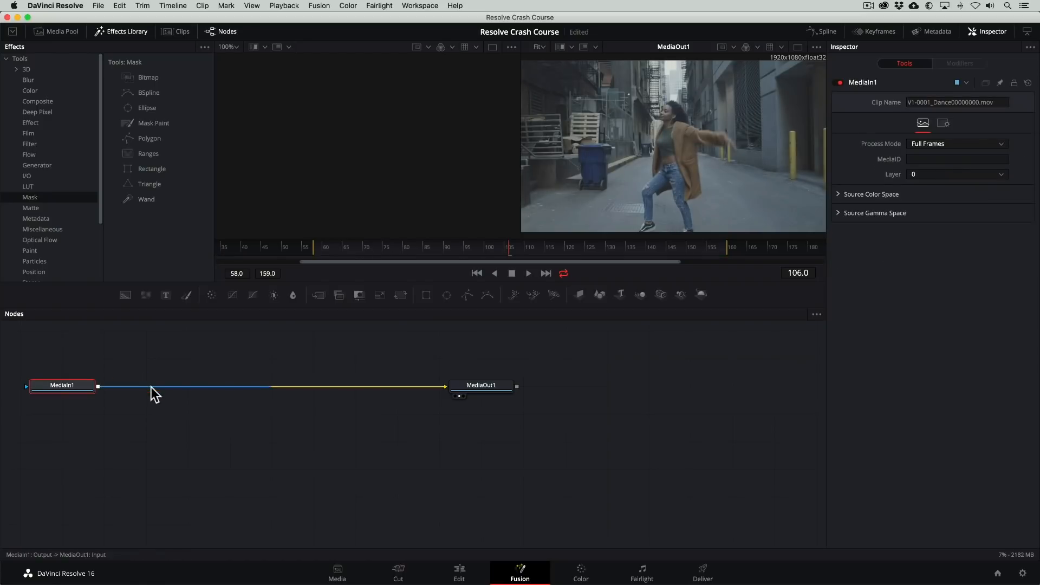
# Step: Show the video scopes on the Color page and colorize the RGB waveform
pyautogui.click(578, 569)
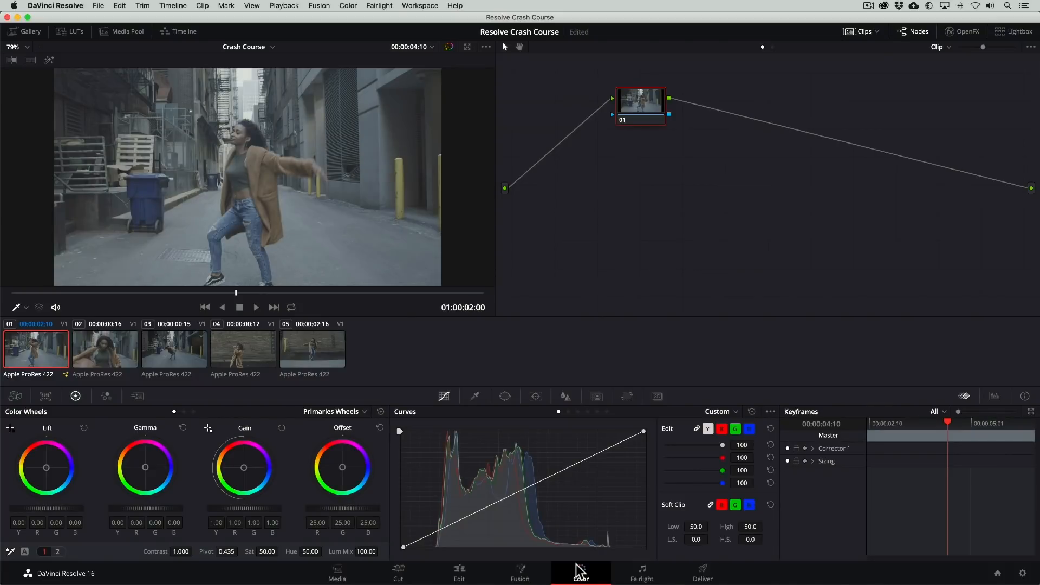
pyautogui.rightClick(342, 217)
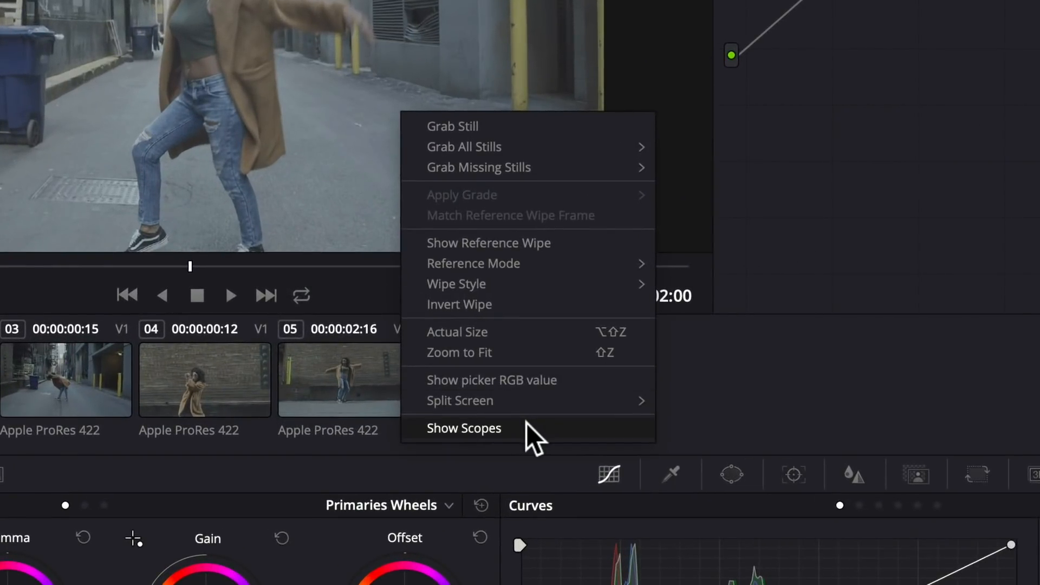
pyautogui.click(525, 425)
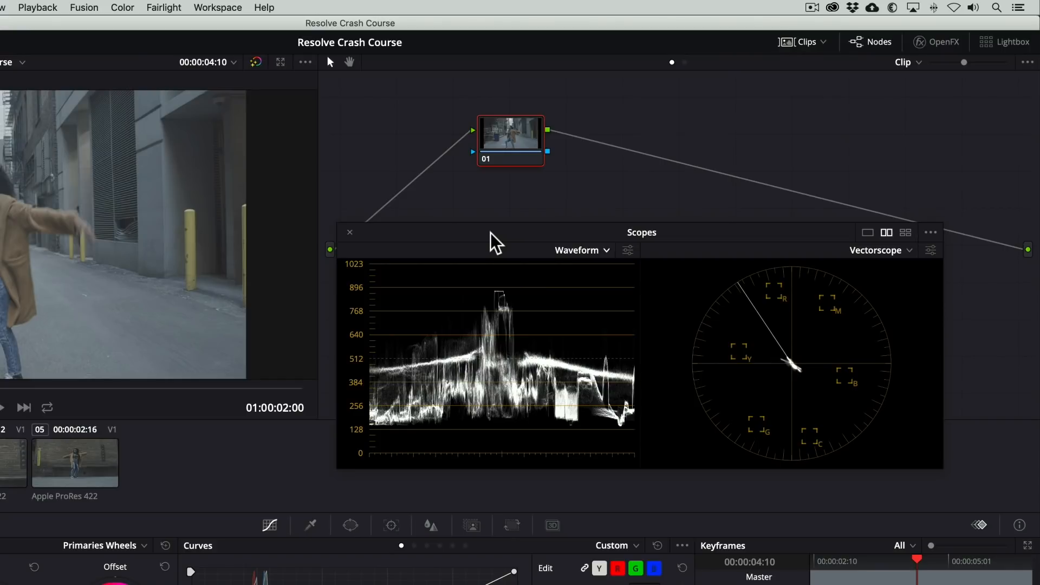
pyautogui.click(627, 250)
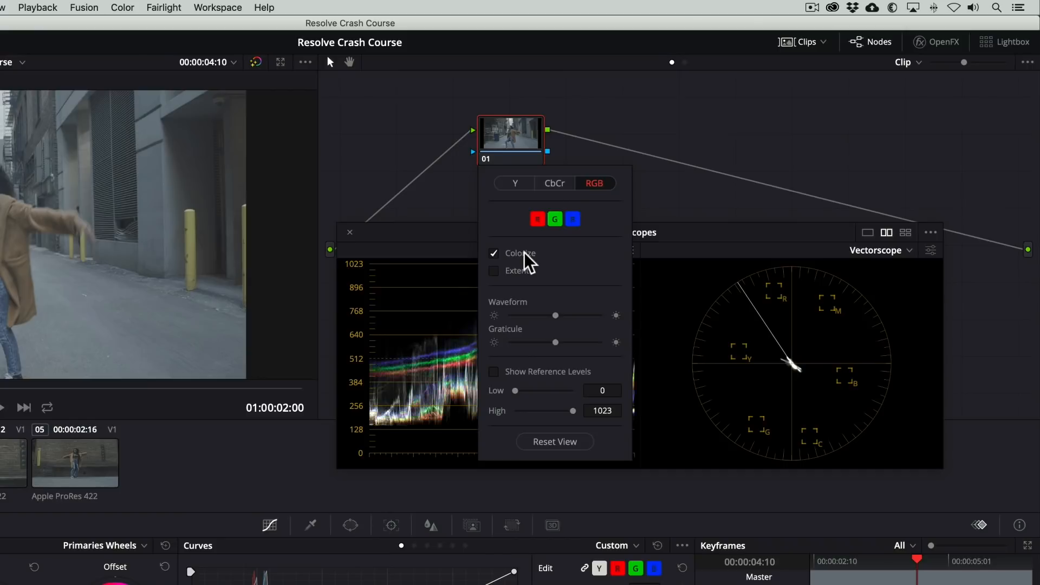
pyautogui.click(451, 247)
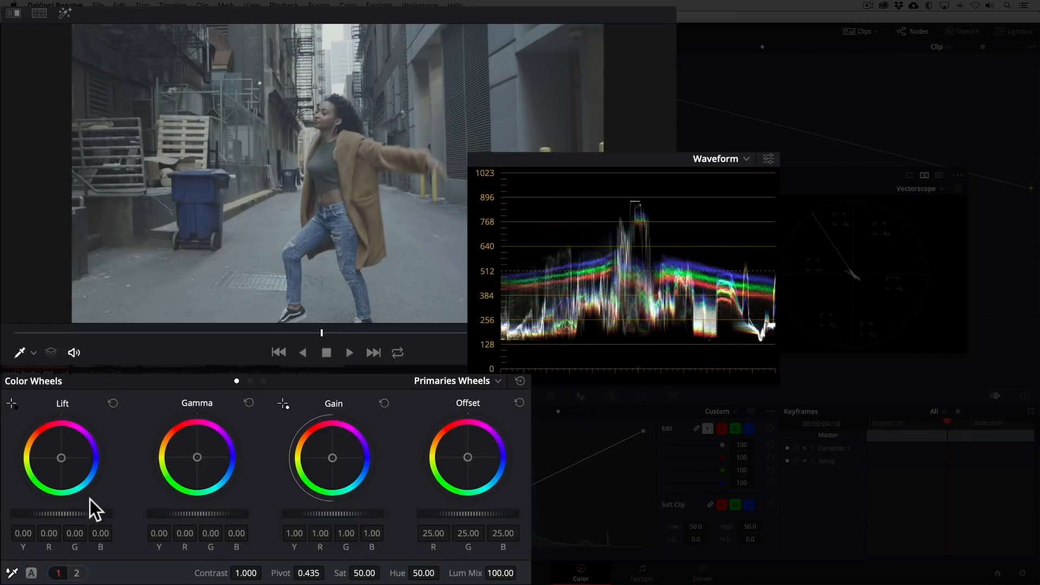
# Step: Balance the first clip's exposure with the primaries wheels, setting Lift to -0.05, Gain to 1.15 and Gamma to -0.01
pyautogui.moveTo(61, 514); pyautogui.dragTo(47, 514)
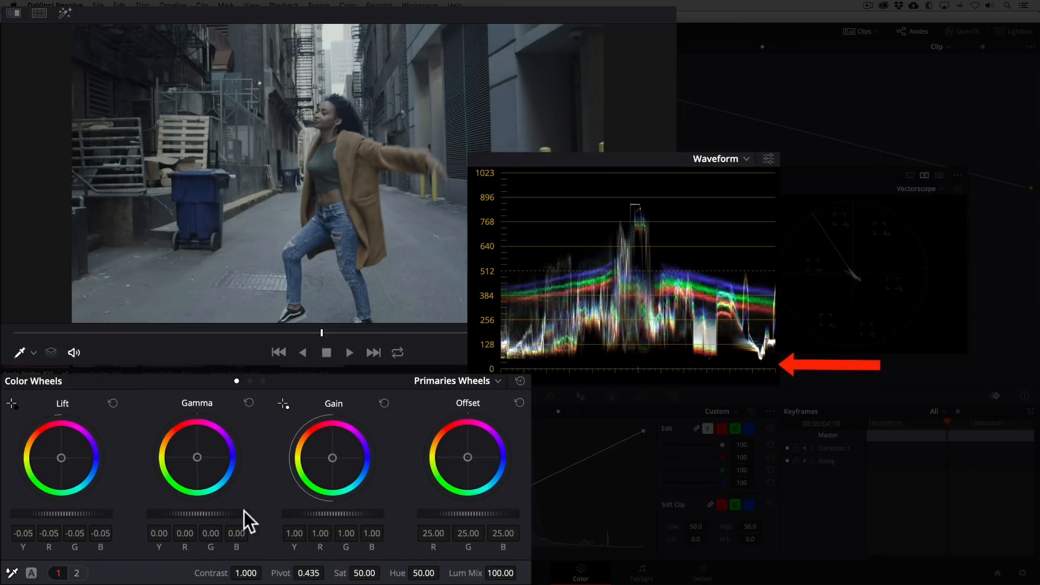
pyautogui.moveTo(309, 513); pyautogui.dragTo(353, 513)
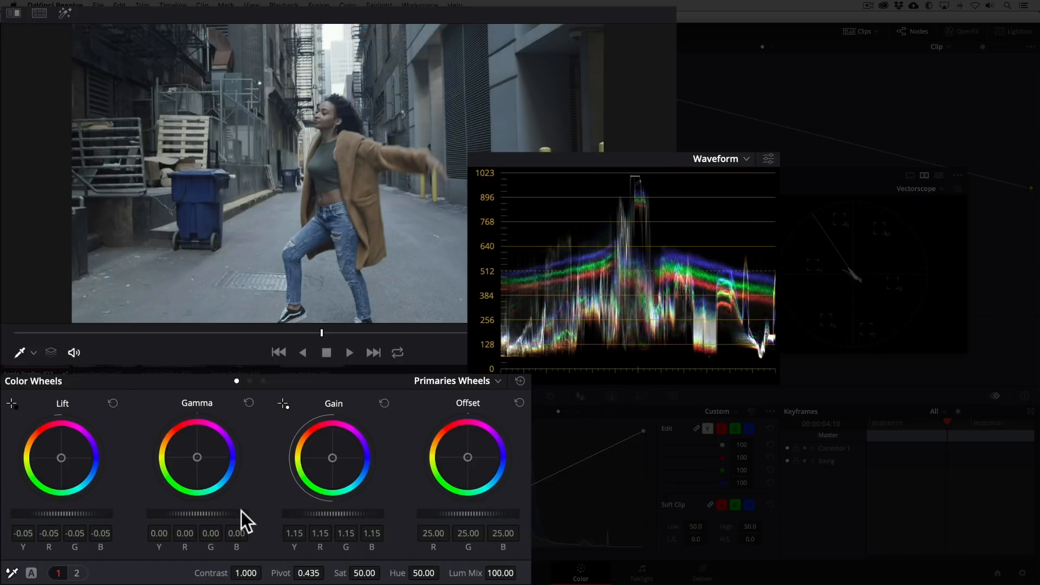
pyautogui.moveTo(198, 513); pyautogui.dragTo(194, 513)
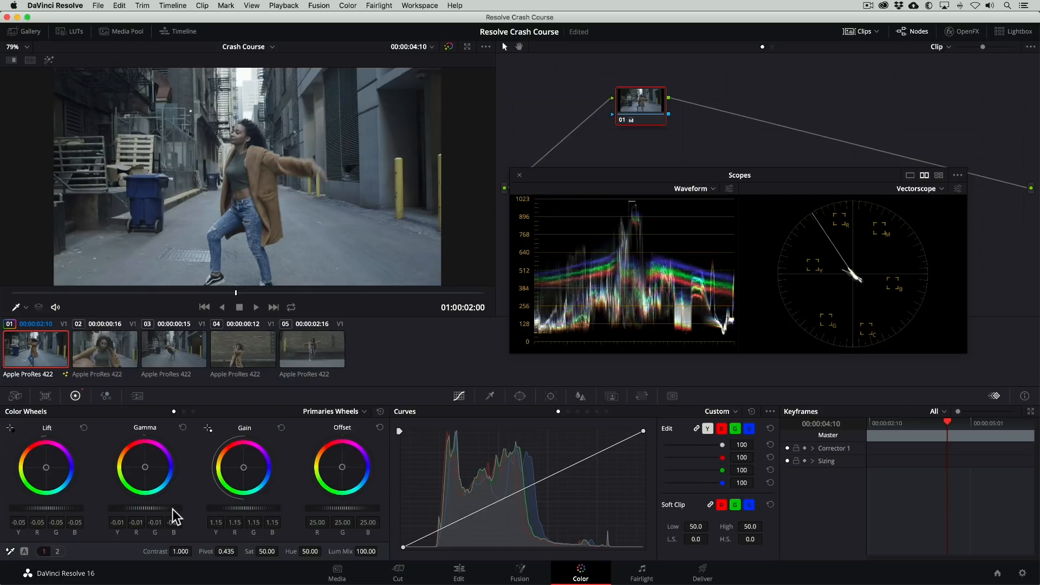
# Step: White-balance the first clip by sampling a neutral area of the image, and refine it to Temp 640.8 and Tint 1.77
pyautogui.moveTo(232, 293); pyautogui.dragTo(290, 292)
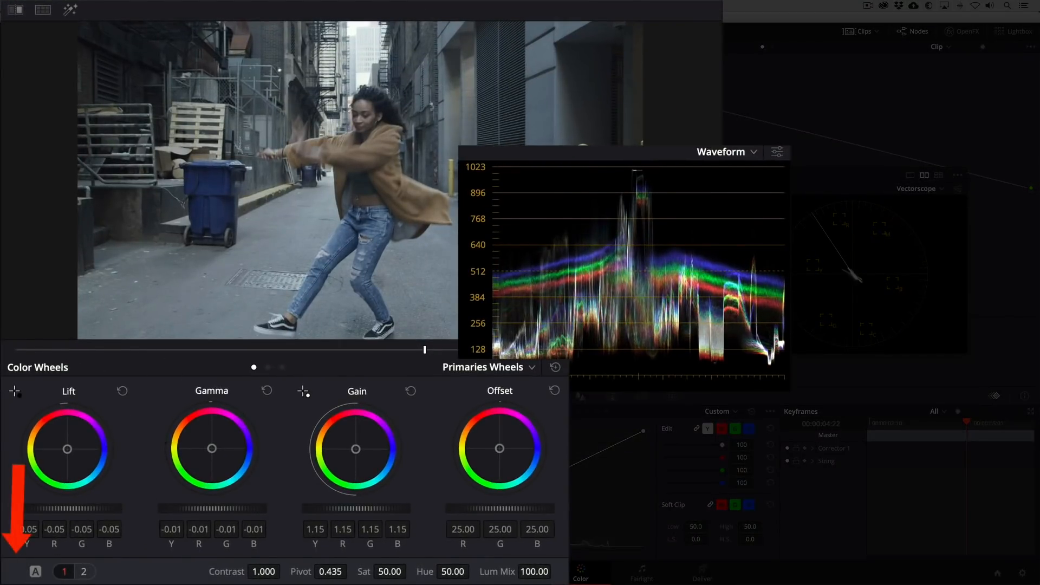
pyautogui.click(296, 356)
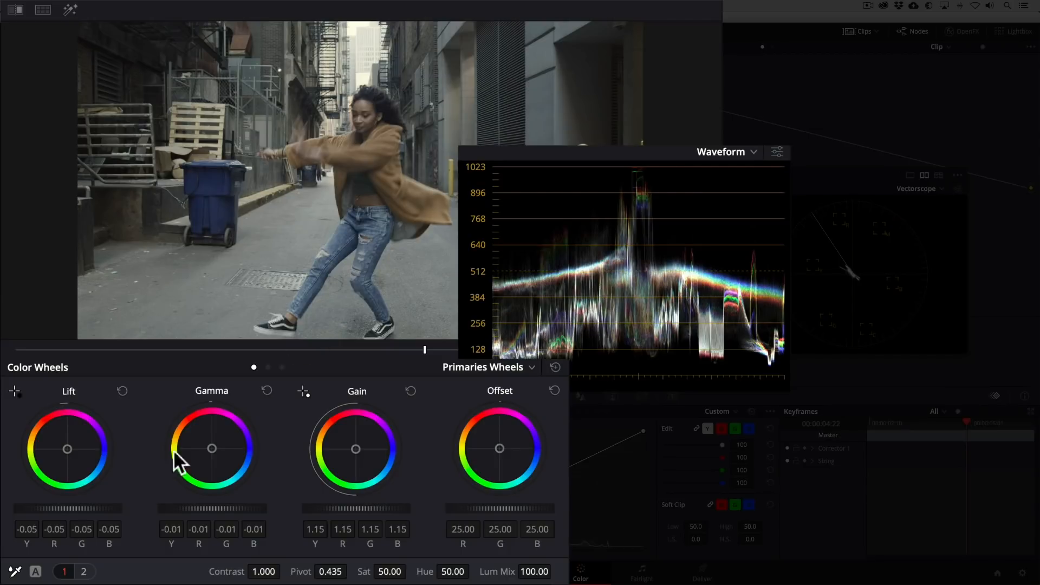
pyautogui.click(83, 571)
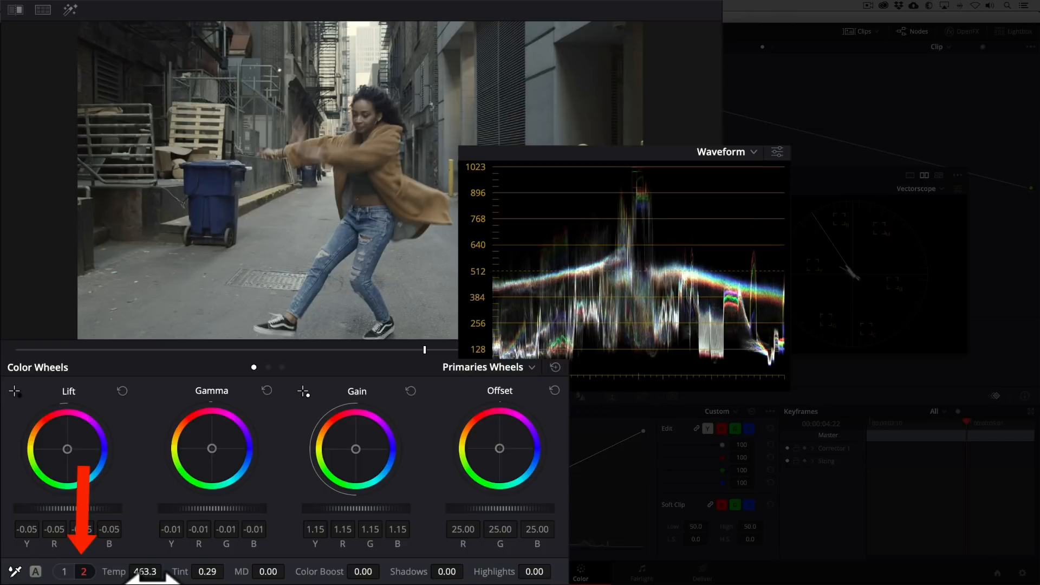
pyautogui.moveTo(149, 575); pyautogui.dragTo(219, 578)
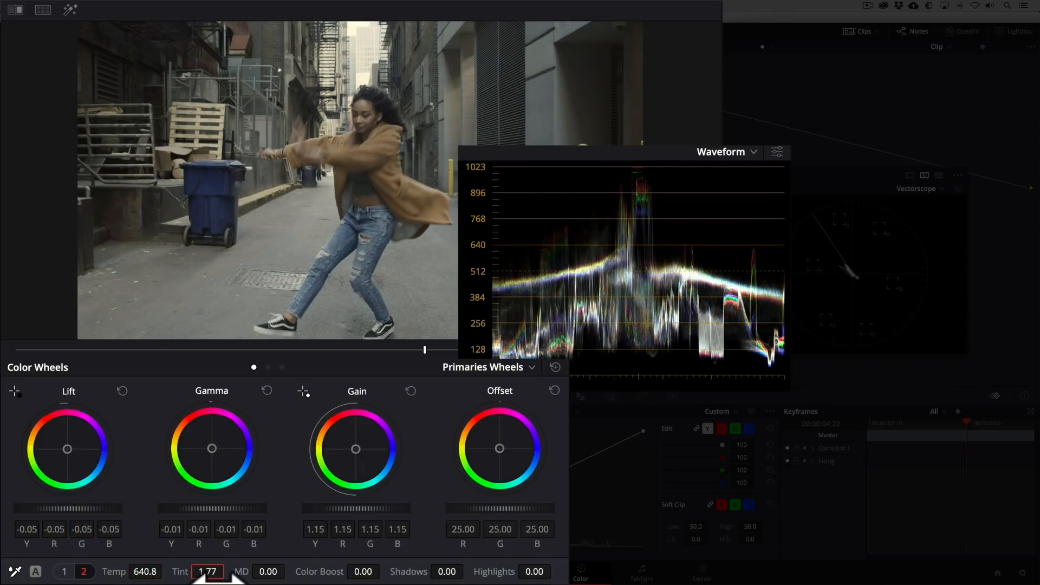
# Step: Raise the first clip's saturation to 66.80 and compare the image with and without the grade
pyautogui.click(64, 571)
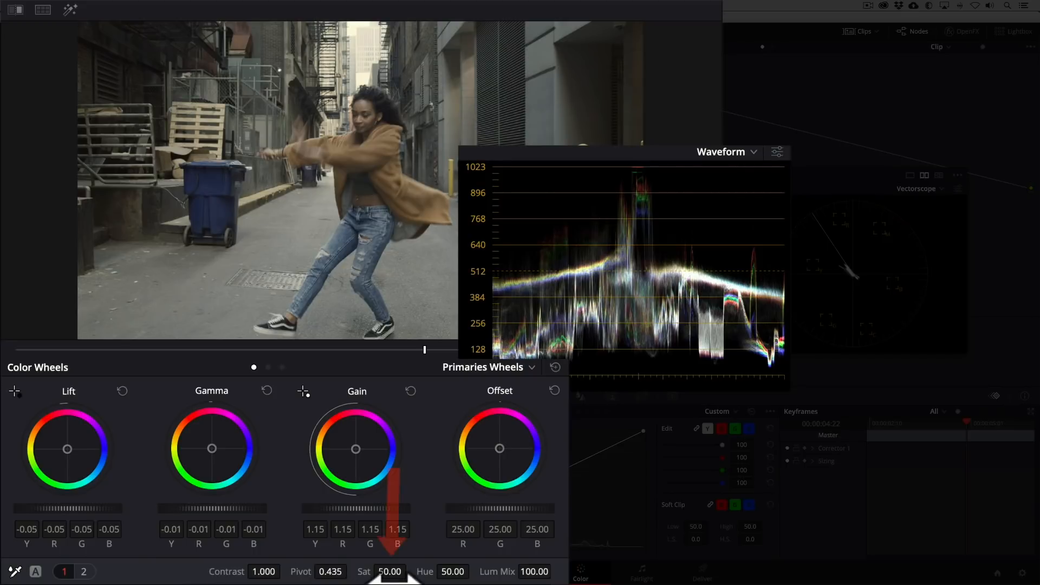
pyautogui.moveTo(389, 571); pyautogui.dragTo(399, 572)
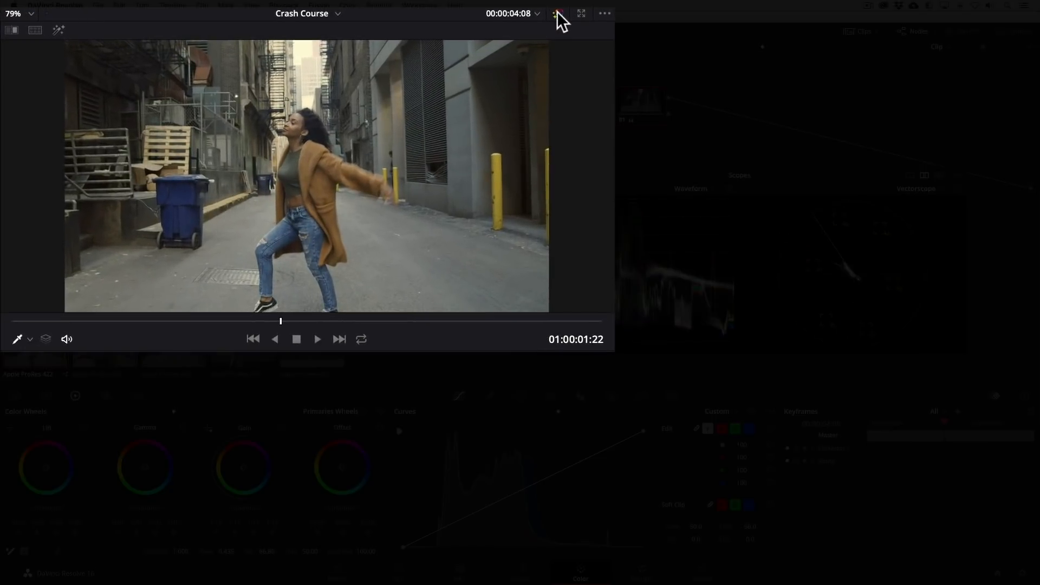
pyautogui.click(557, 13)
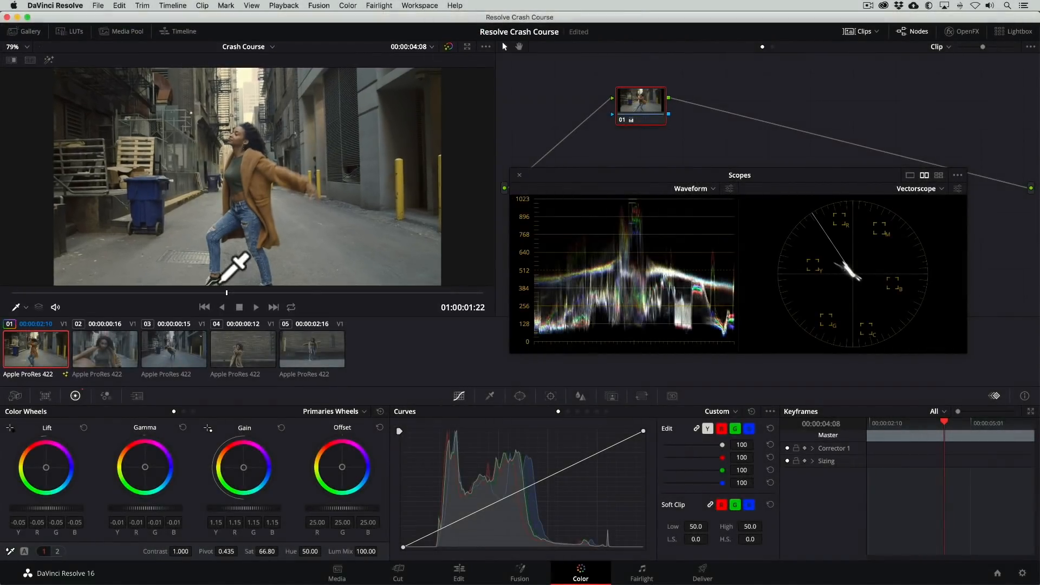
# Step: Balance the second clip's exposure with the primaries wheels, setting Lift to -0.05 and Gain to 1.20 and nudging Gamma down to -0.00
pyautogui.click(115, 355)
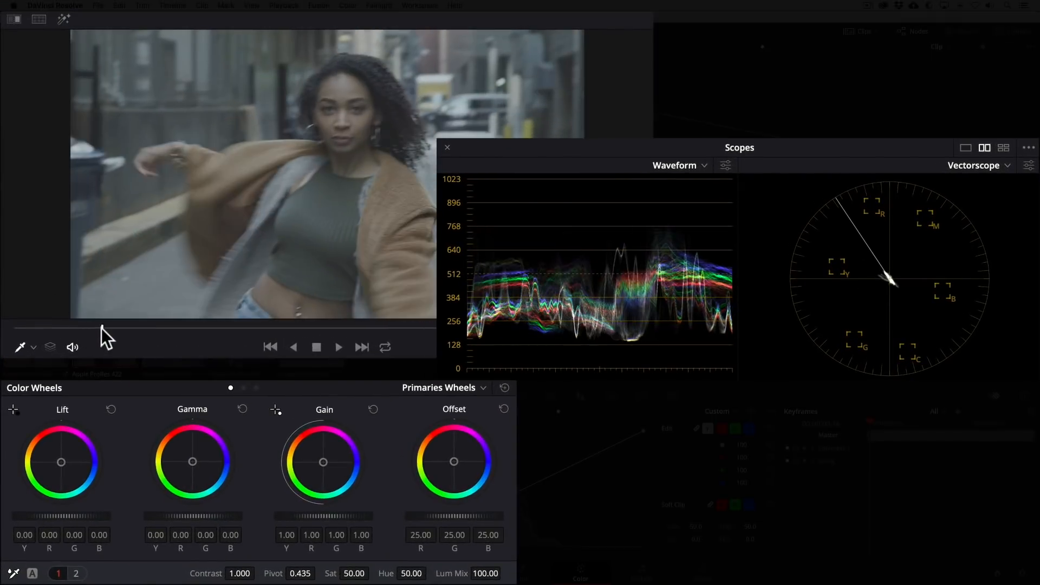
pyautogui.moveTo(86, 327); pyautogui.dragTo(56, 327)
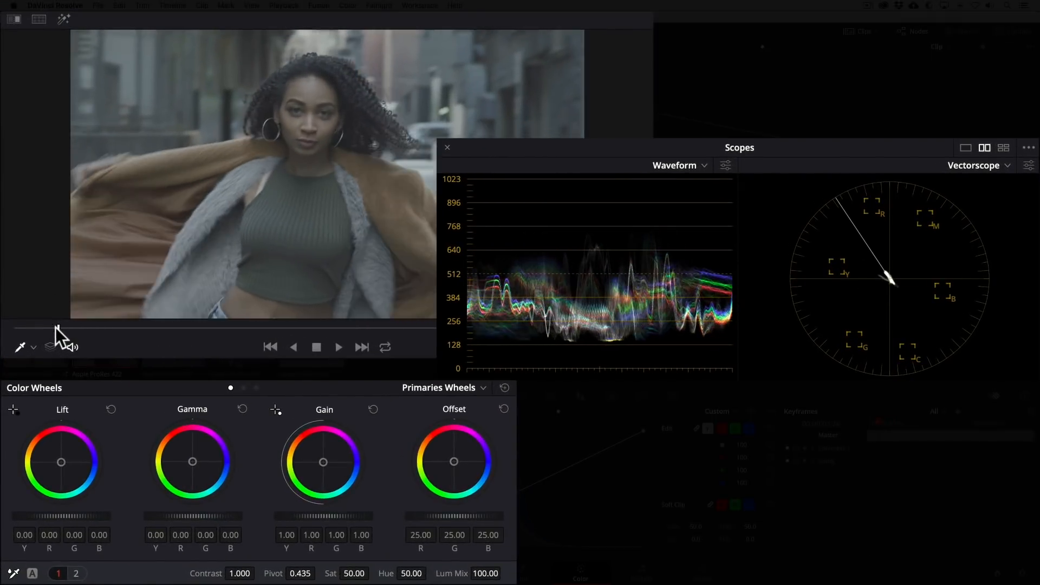
pyautogui.moveTo(62, 516); pyautogui.dragTo(5, 517)
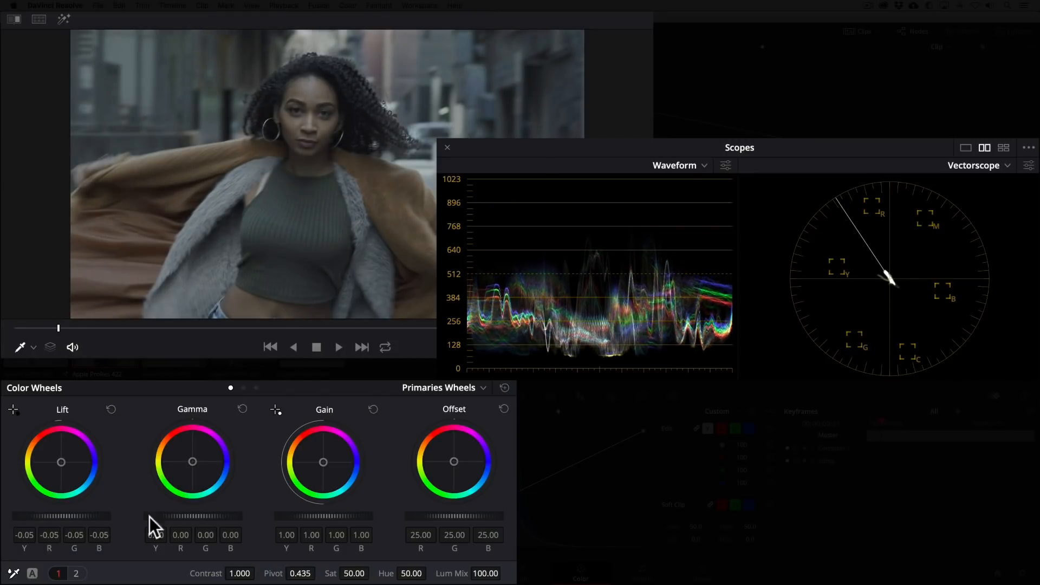
pyautogui.moveTo(287, 516); pyautogui.dragTo(363, 516)
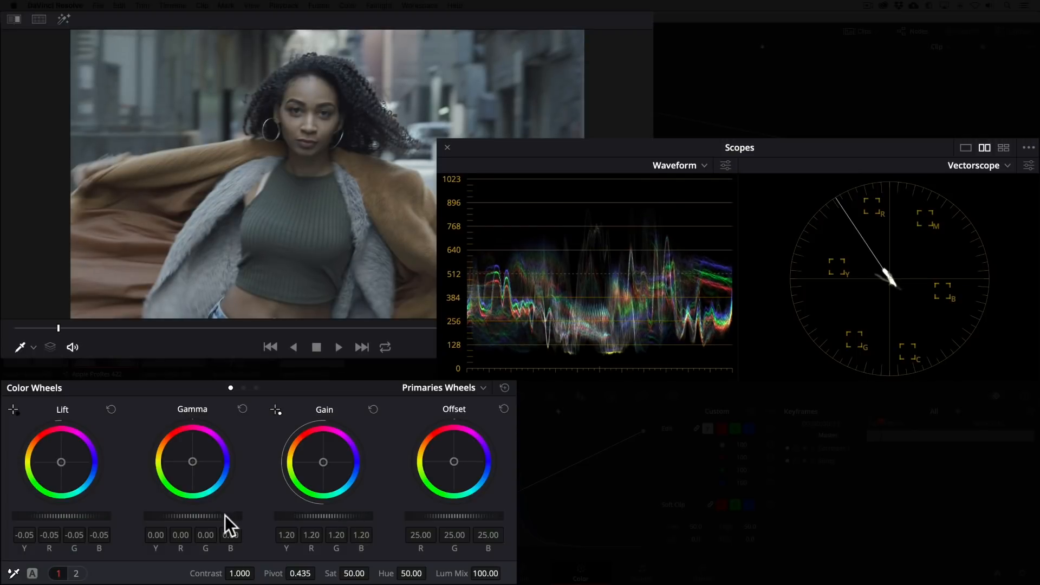
pyautogui.moveTo(225, 515); pyautogui.dragTo(222, 518)
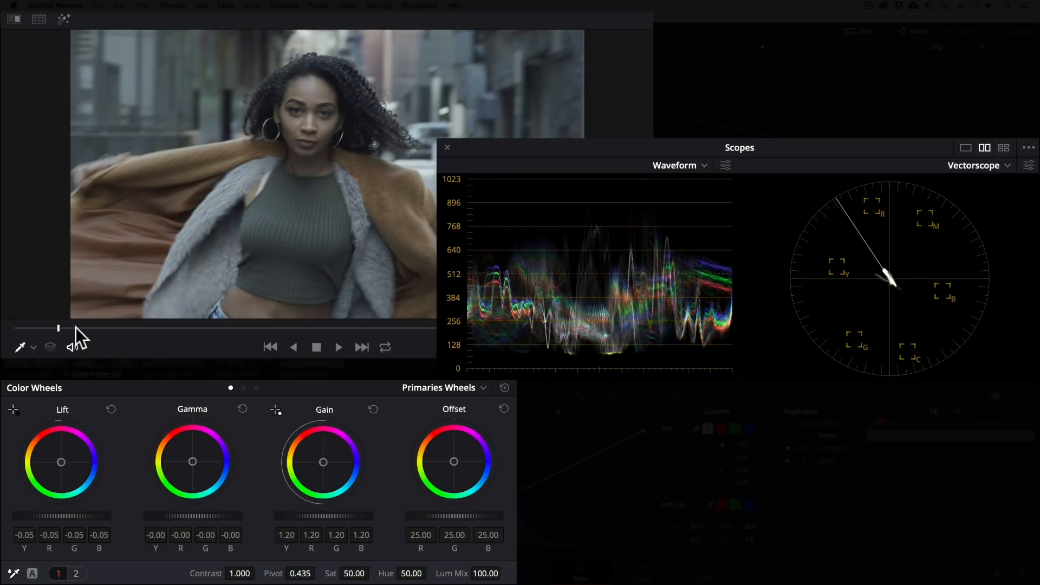
# Step: White-balance the second clip by sampling a neutral area of the image, refine Temp to 480.8, and raise saturation to 66.80
pyautogui.moveTo(76, 327); pyautogui.dragTo(86, 328)
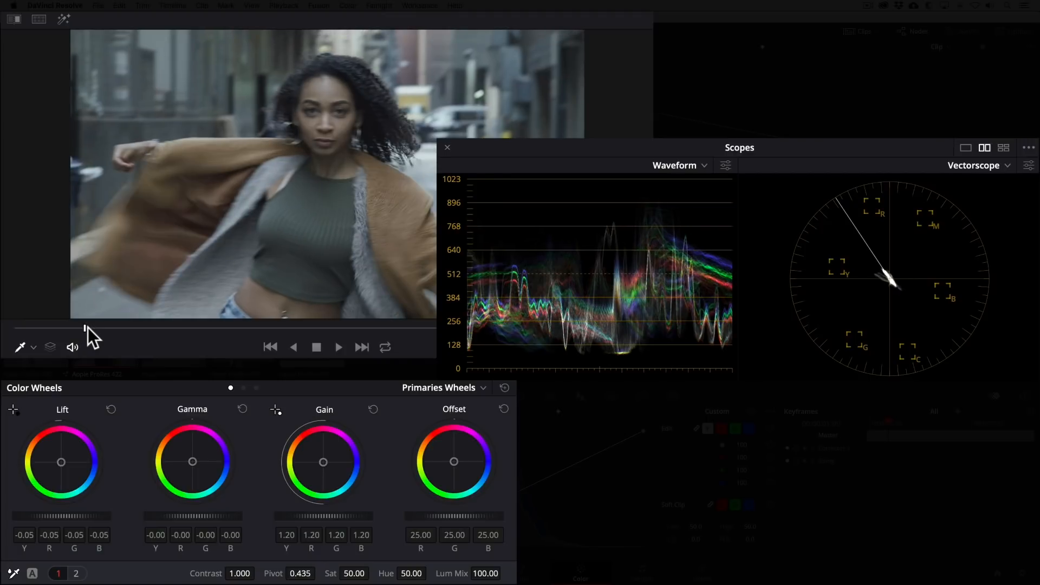
pyautogui.click(14, 574)
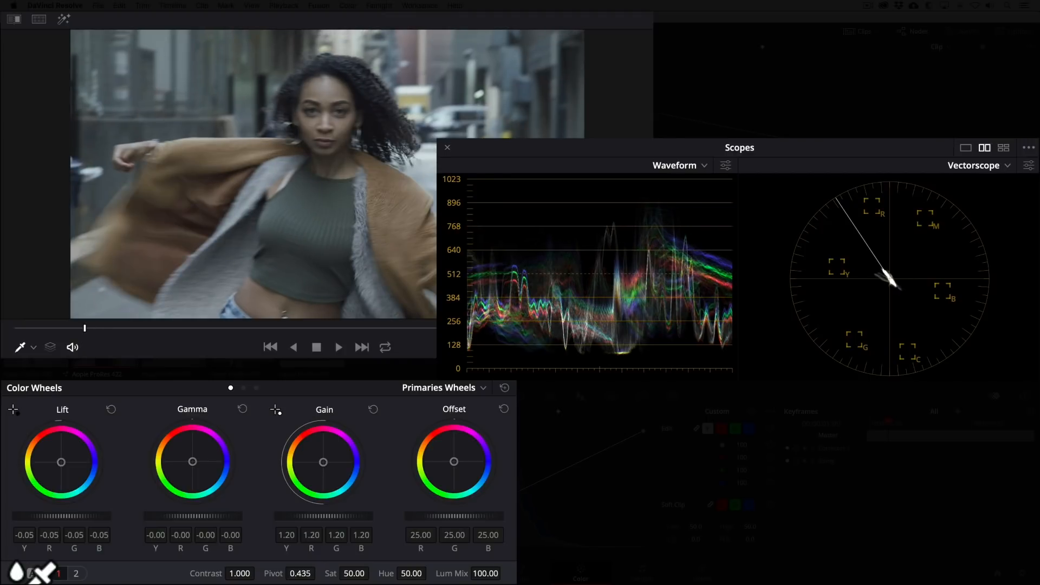
pyautogui.click(421, 114)
pyautogui.click(76, 573)
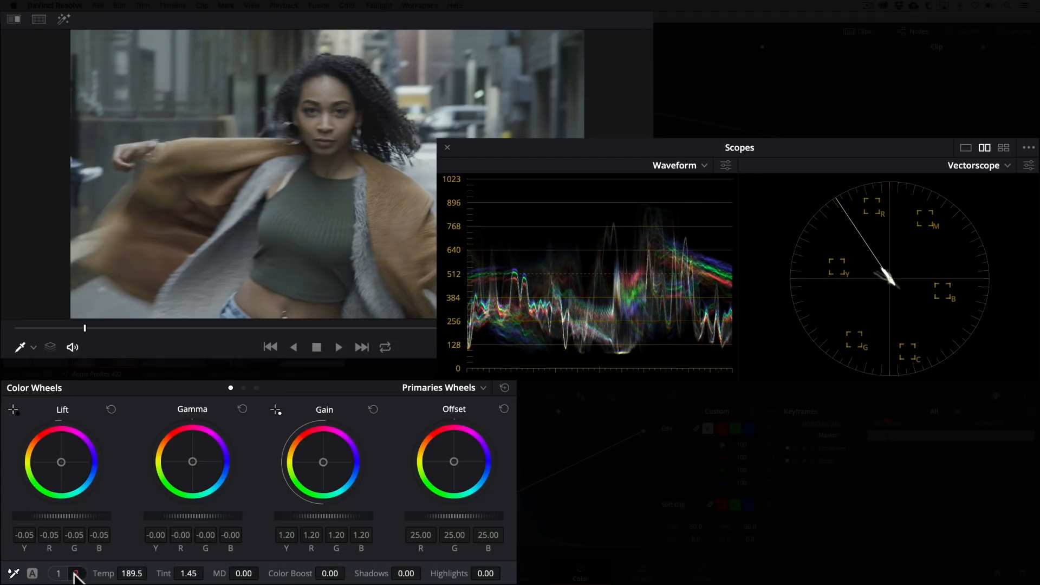
pyautogui.moveTo(132, 573); pyautogui.dragTo(194, 581)
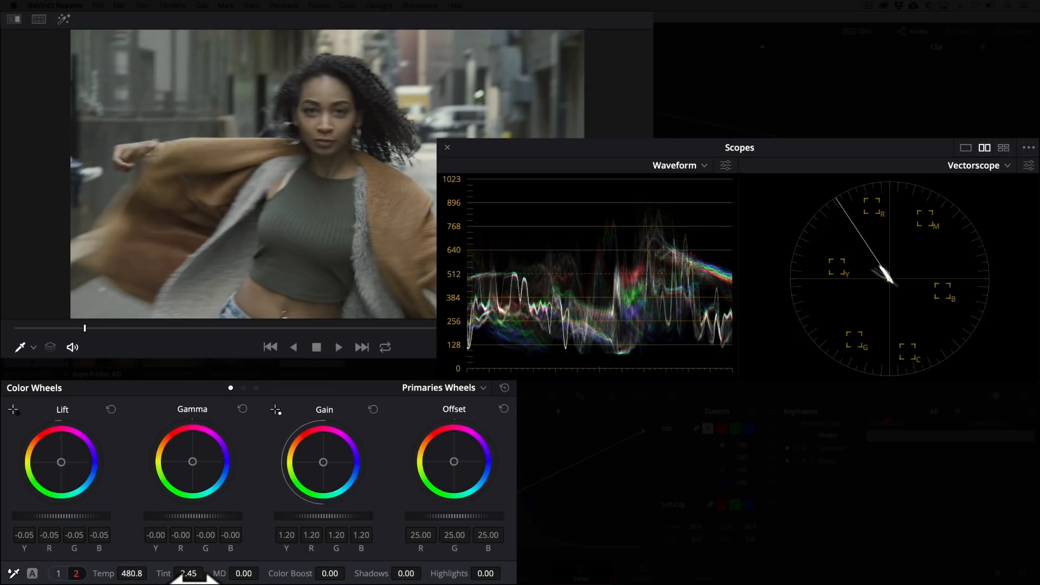
pyautogui.click(58, 573)
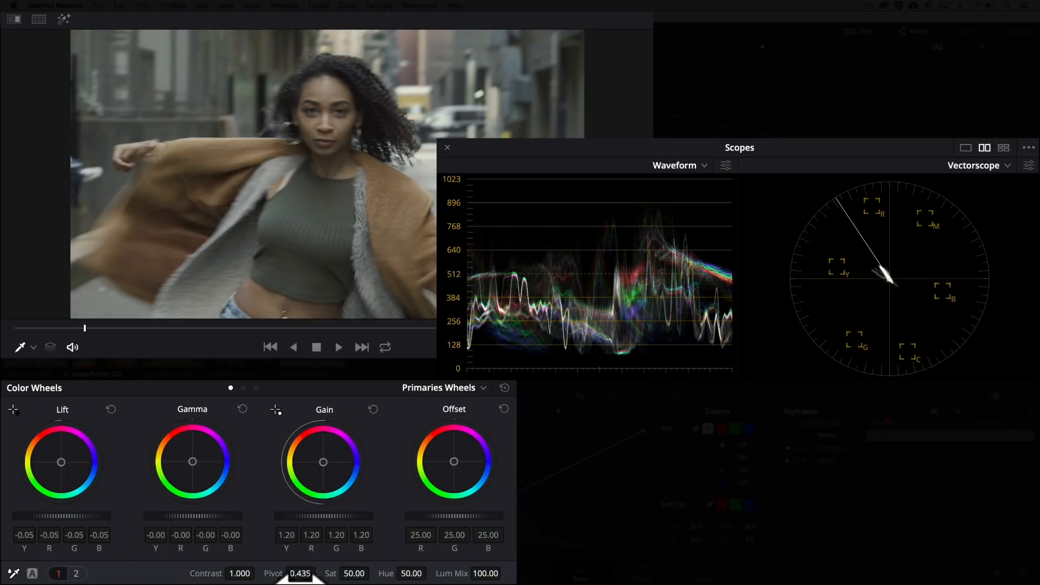
pyautogui.moveTo(355, 575); pyautogui.dragTo(372, 580)
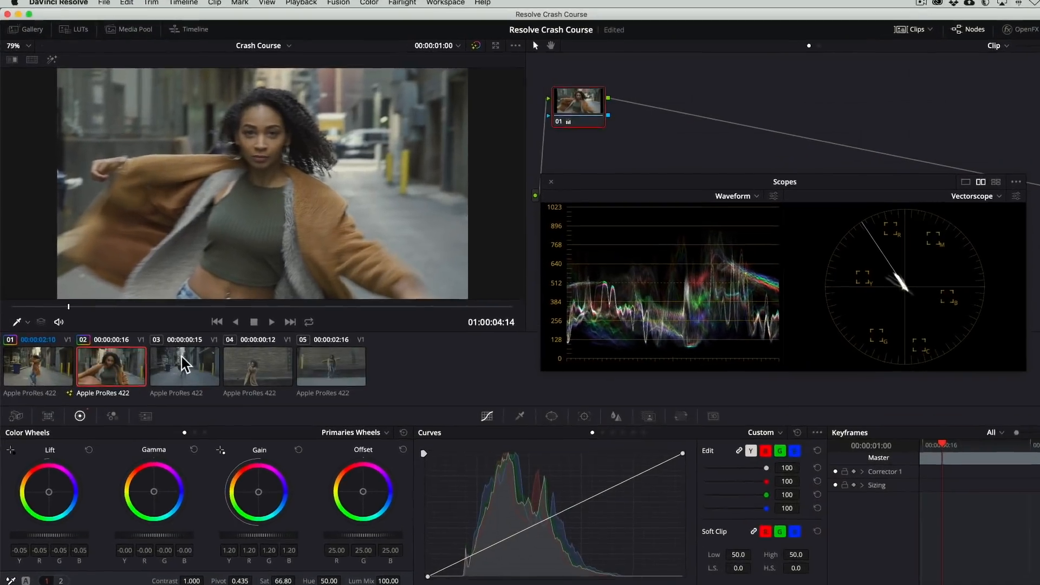
# Step: Review the third clip for a similar framing, and grab a still of the first clip's graded frame
pyautogui.click(179, 351)
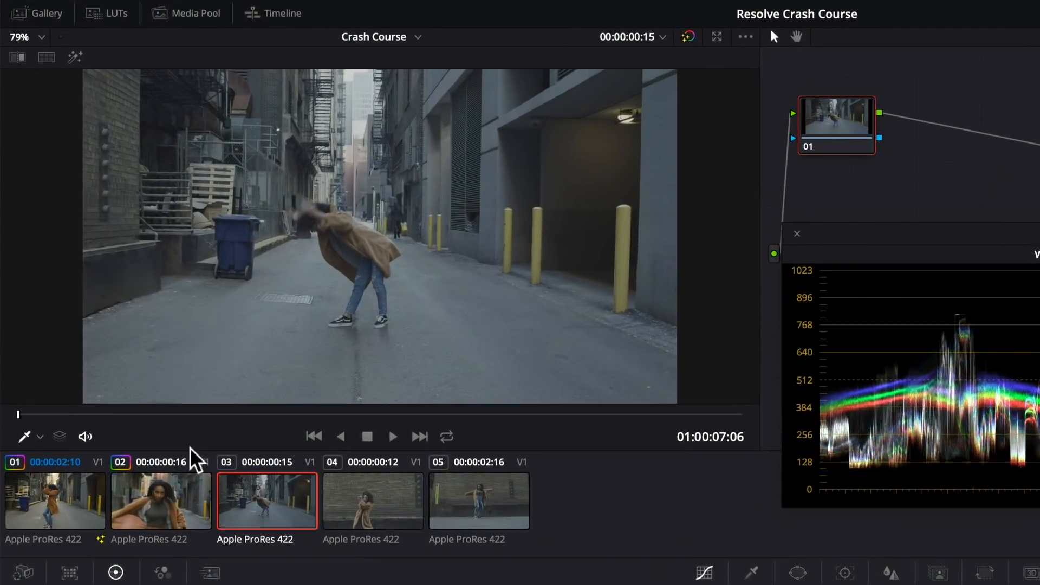
pyautogui.moveTo(132, 416); pyautogui.dragTo(265, 406)
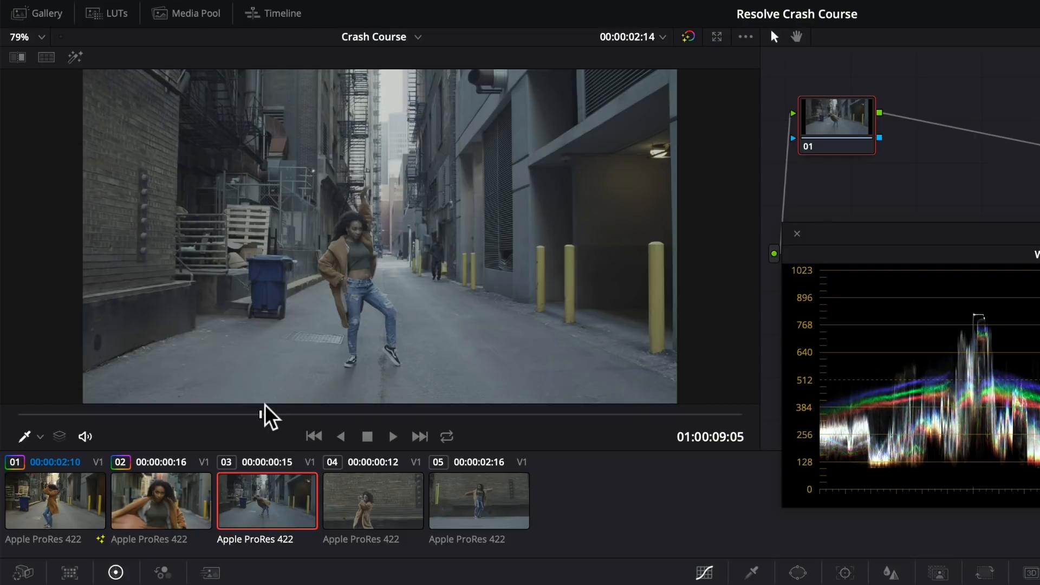
pyautogui.click(79, 490)
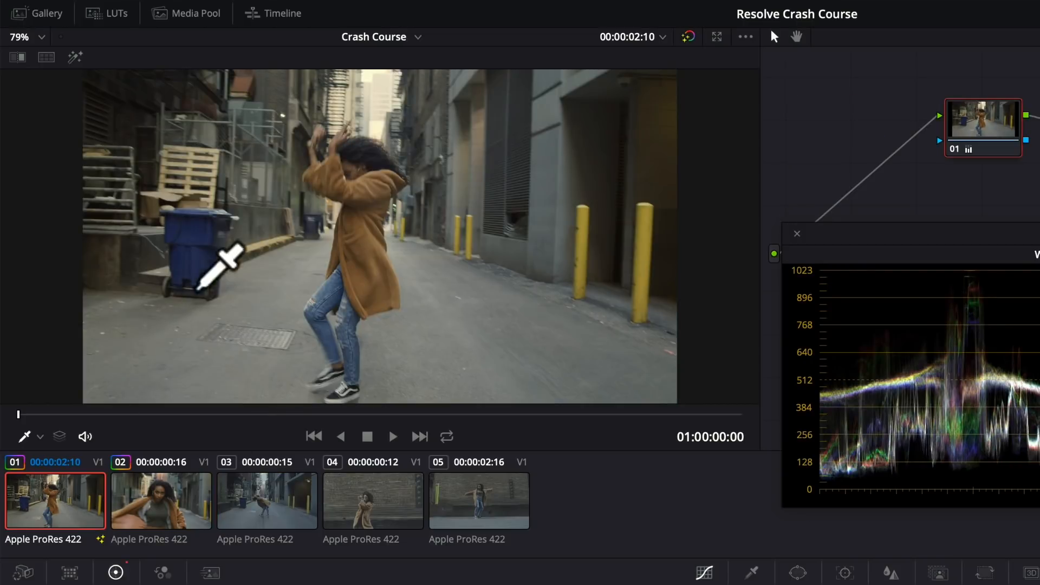
pyautogui.rightClick(248, 217)
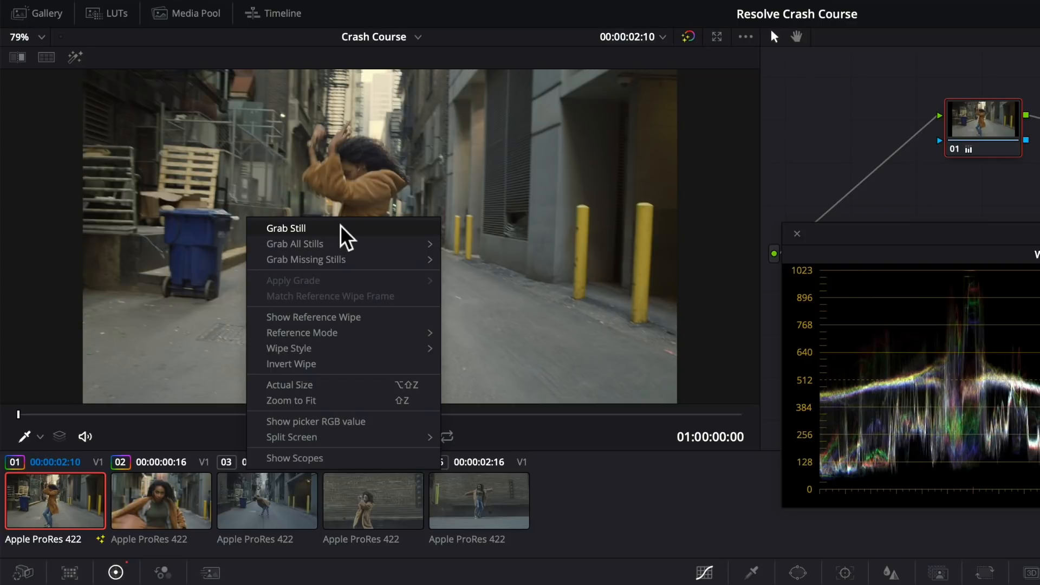
pyautogui.click(287, 228)
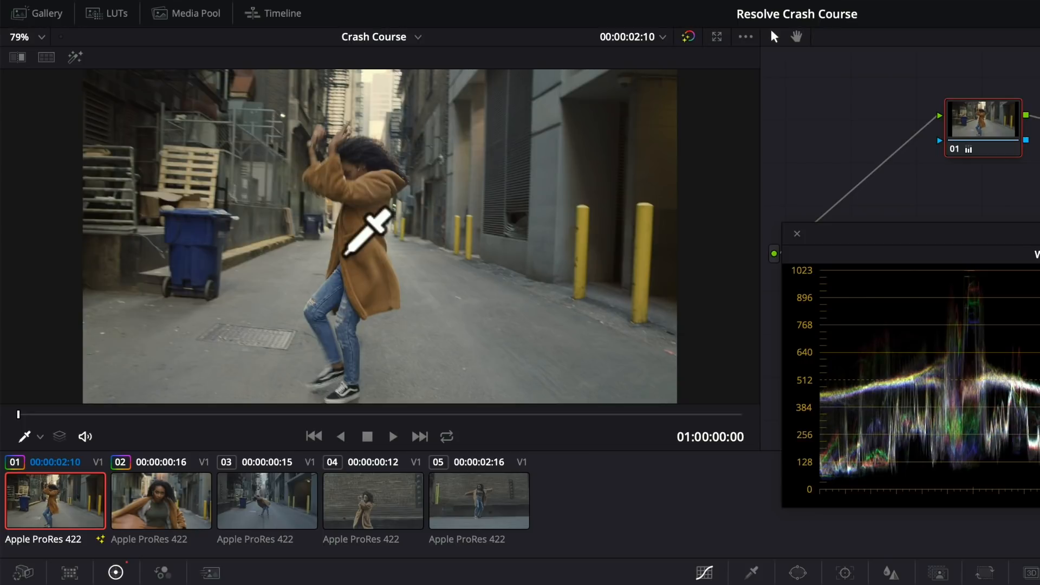
# Step: Apply the grade of the first clip's gallery still to the third clip, with the gallery narrowed and the scopes moved aside
pyautogui.click(43, 13)
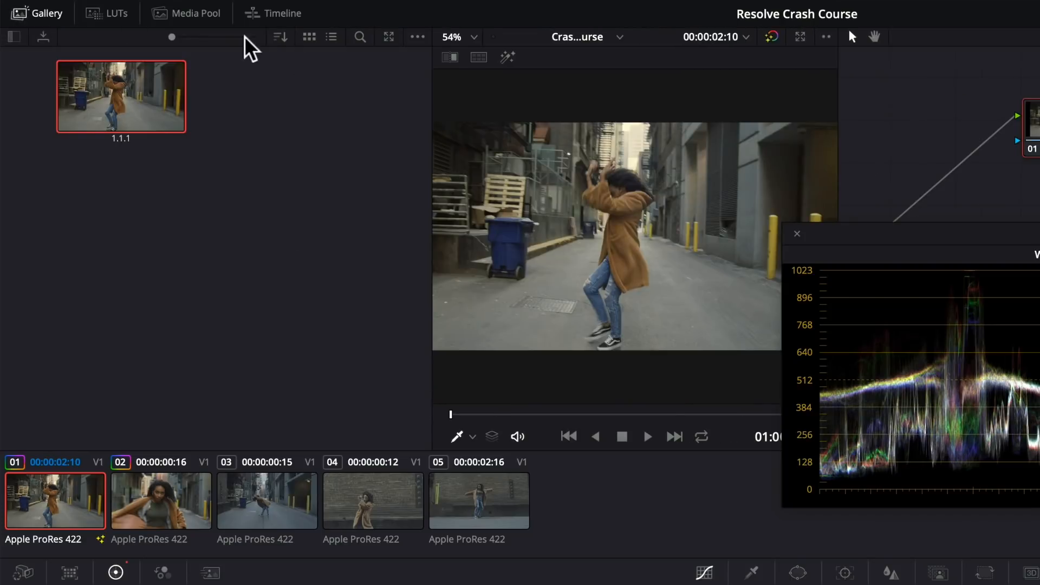
pyautogui.moveTo(374, 102); pyautogui.dragTo(236, 100)
pyautogui.moveTo(817, 241); pyautogui.dragTo(886, 251)
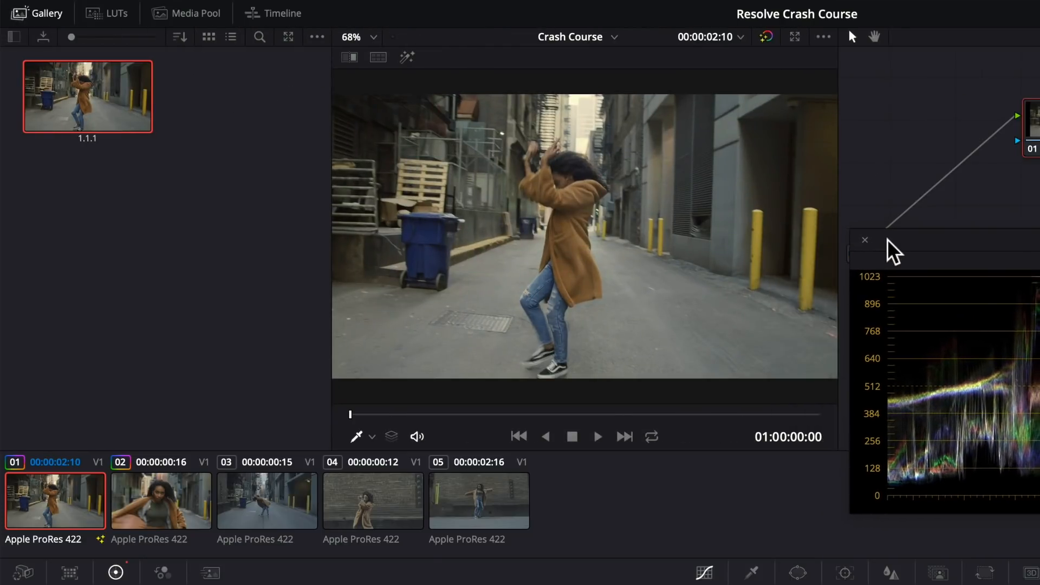
pyautogui.click(292, 503)
pyautogui.moveTo(355, 414); pyautogui.dragTo(506, 415)
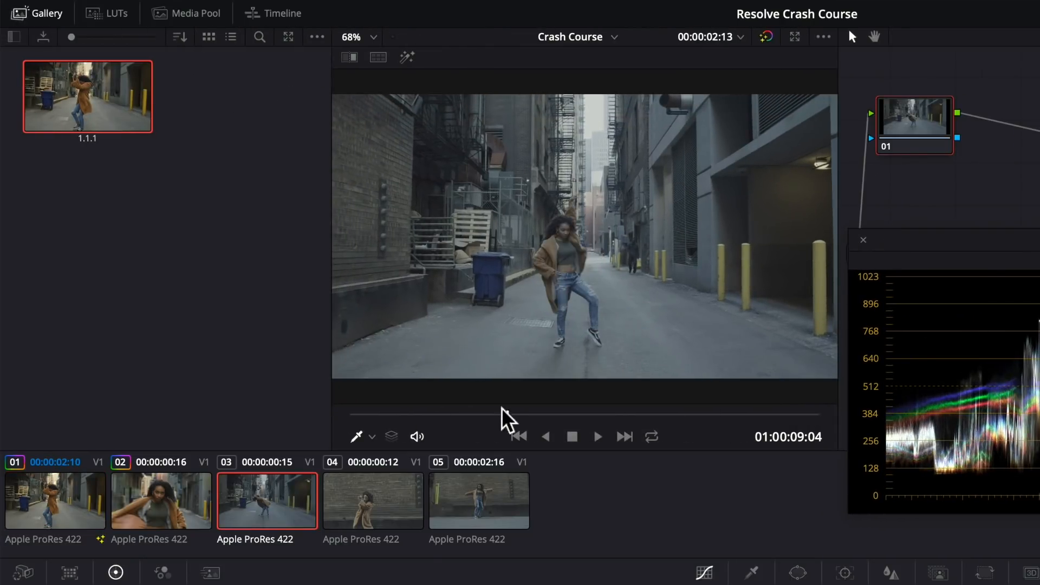
pyautogui.rightClick(127, 113)
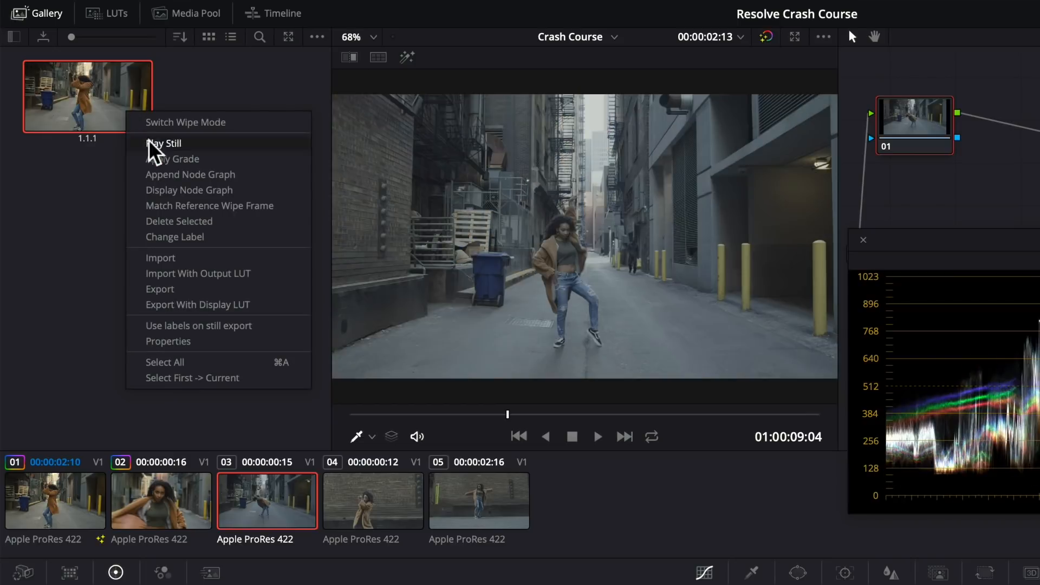
pyautogui.click(163, 159)
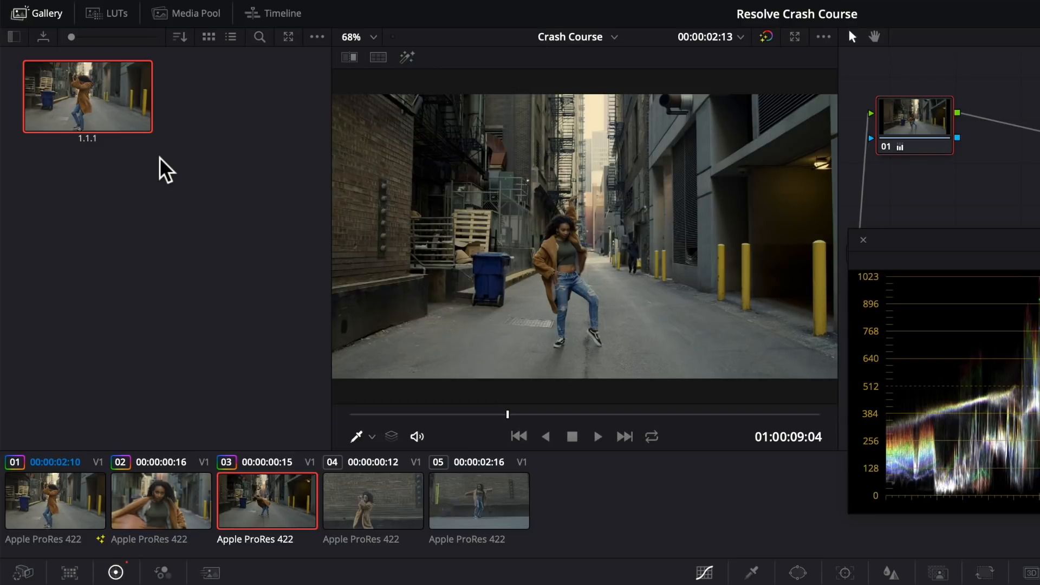
# Step: Compare the first and third clips in a Selected Clips split screen with the gallery hidden, and raise the third clip's Offset to match
pyautogui.click(53, 18)
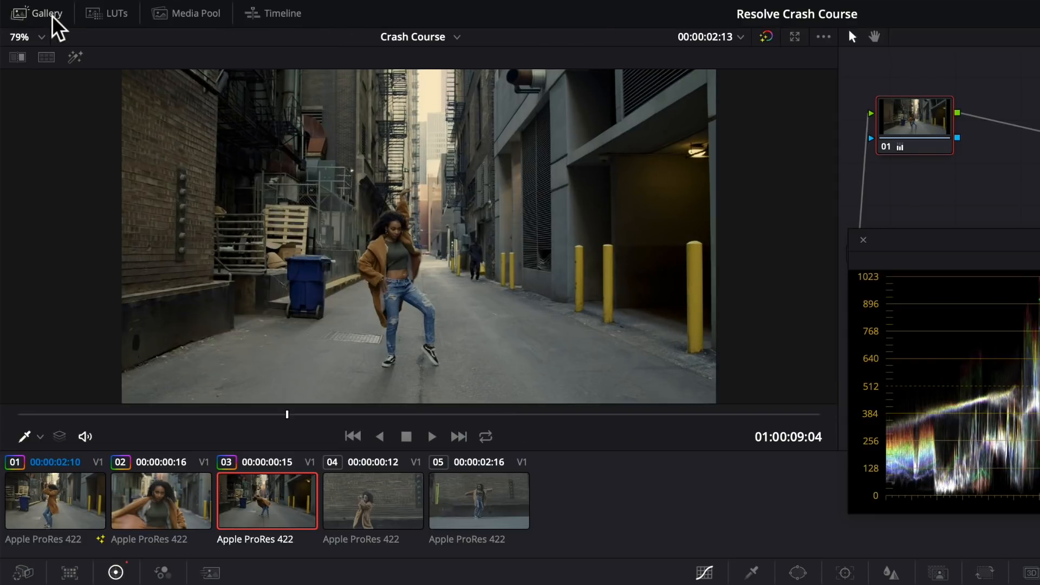
pyautogui.click(47, 57)
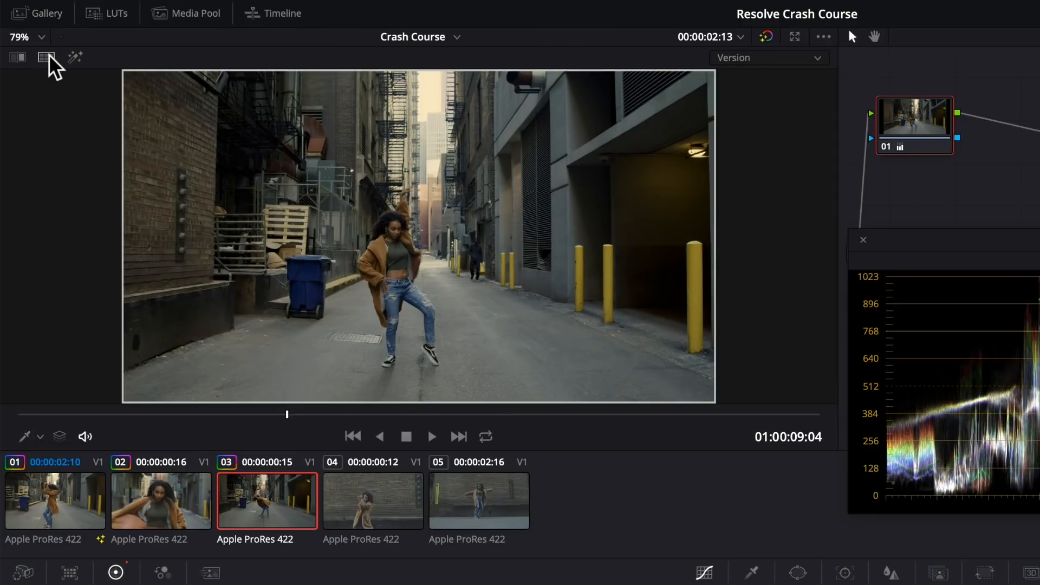
pyautogui.click(761, 58)
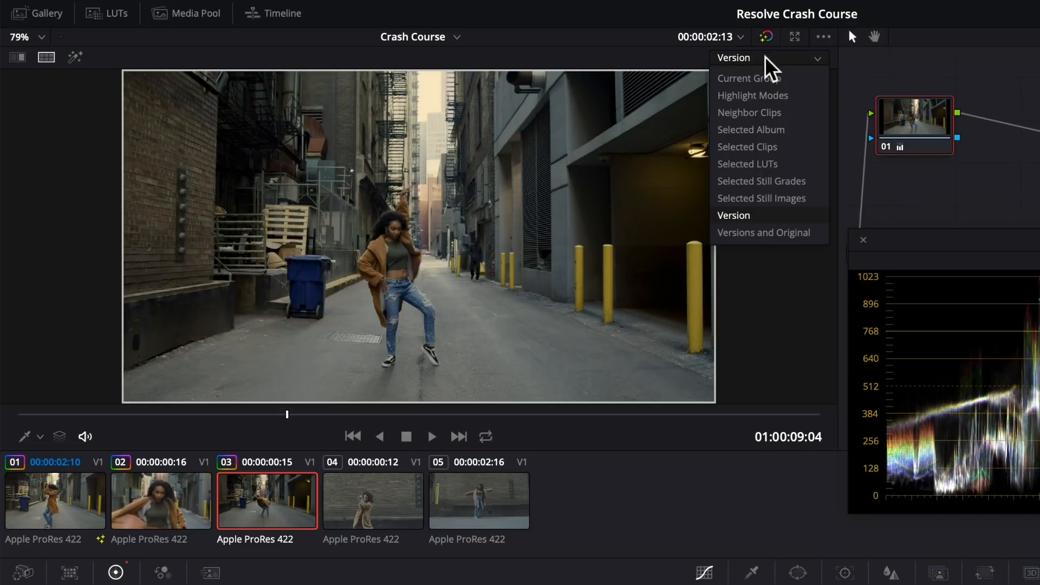
pyautogui.click(783, 146)
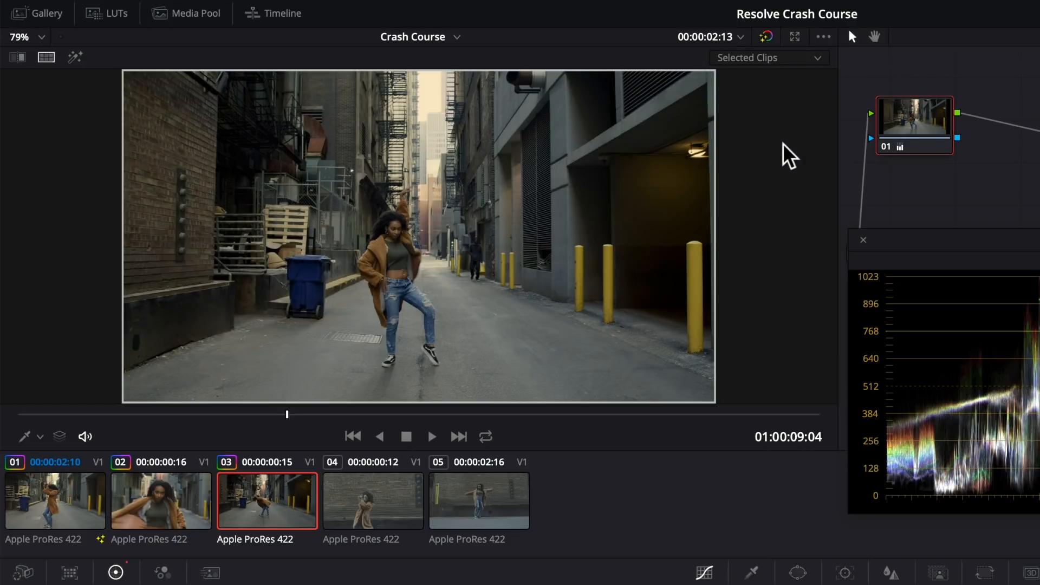
pyautogui.keyDown('ctrl'); pyautogui.click(85, 509); pyautogui.keyUp('ctrl')
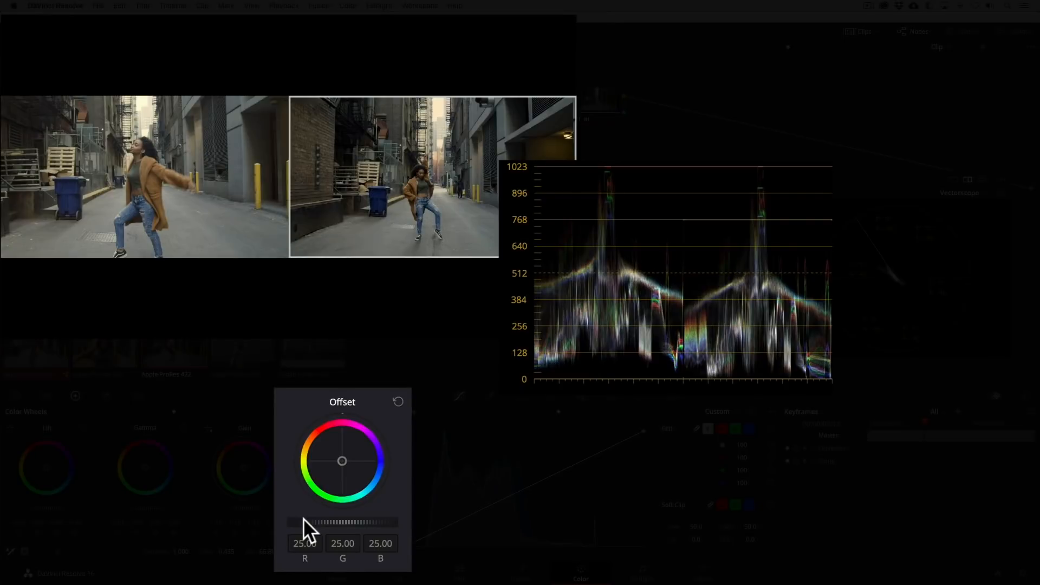
pyautogui.moveTo(304, 518); pyautogui.dragTo(362, 518)
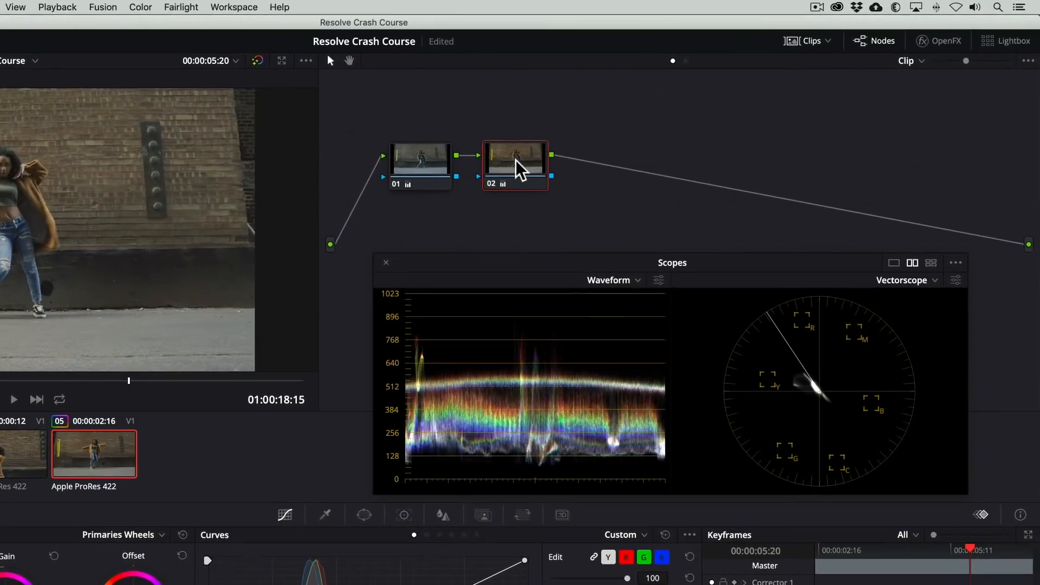
# Step: Add a third serial node after node 02 in the fifth clip's node graph
pyautogui.rightClick(638, 124)
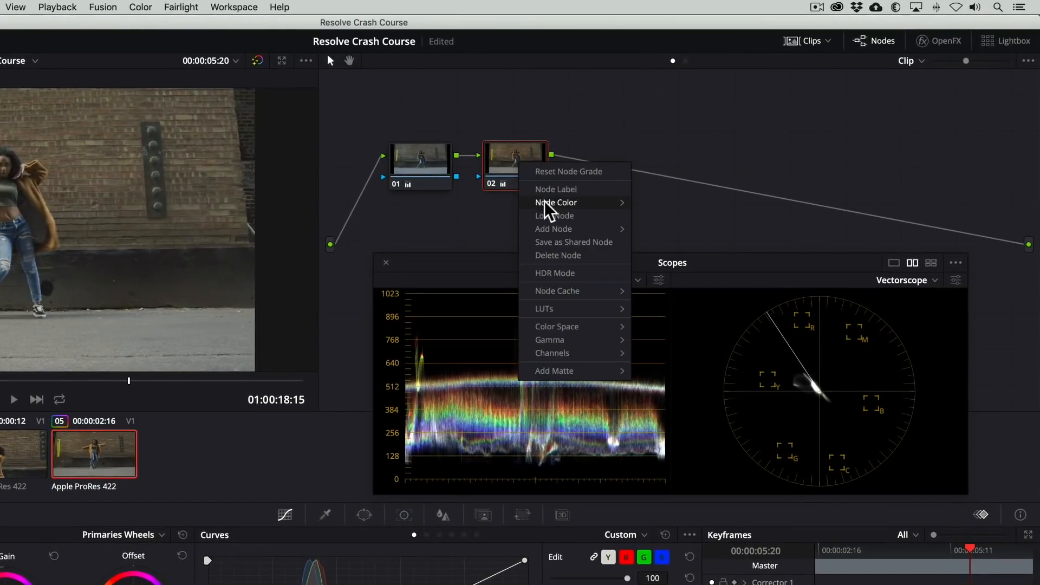
pyautogui.moveTo(553, 202)
pyautogui.moveTo(566, 229)
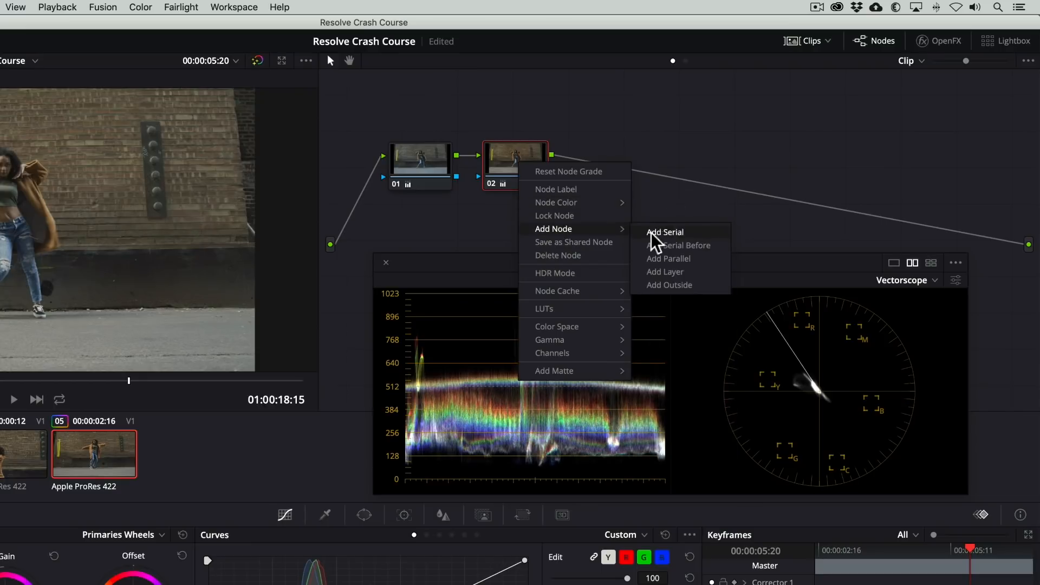
pyautogui.click(674, 232)
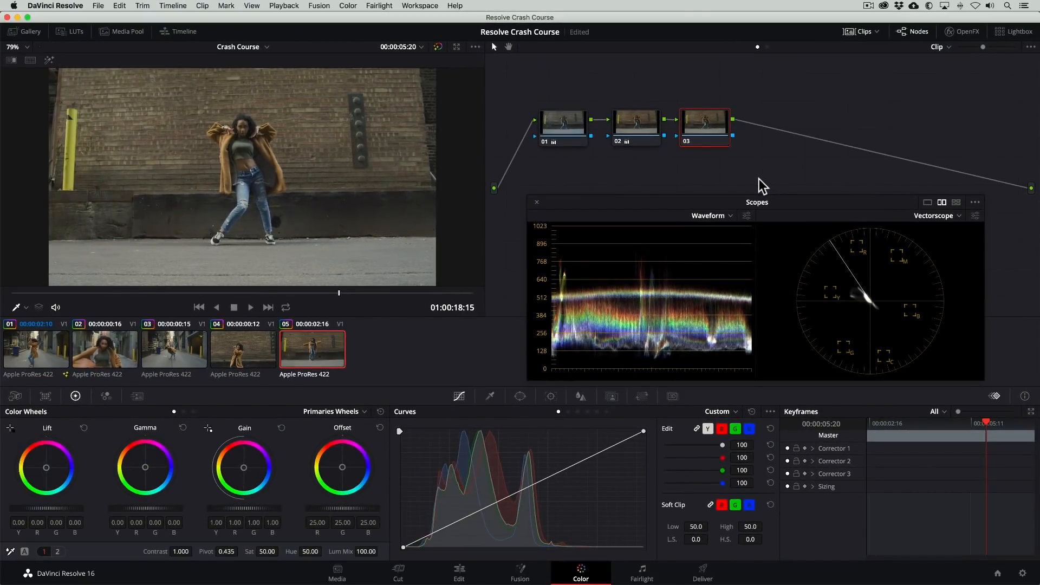
# Step: Shift the yellow hues on node 03 with a Hue Vs Hue curve: anchor both sides and set Hue Rotate 9.64 at Input Hue 312.39
pyautogui.click(566, 412)
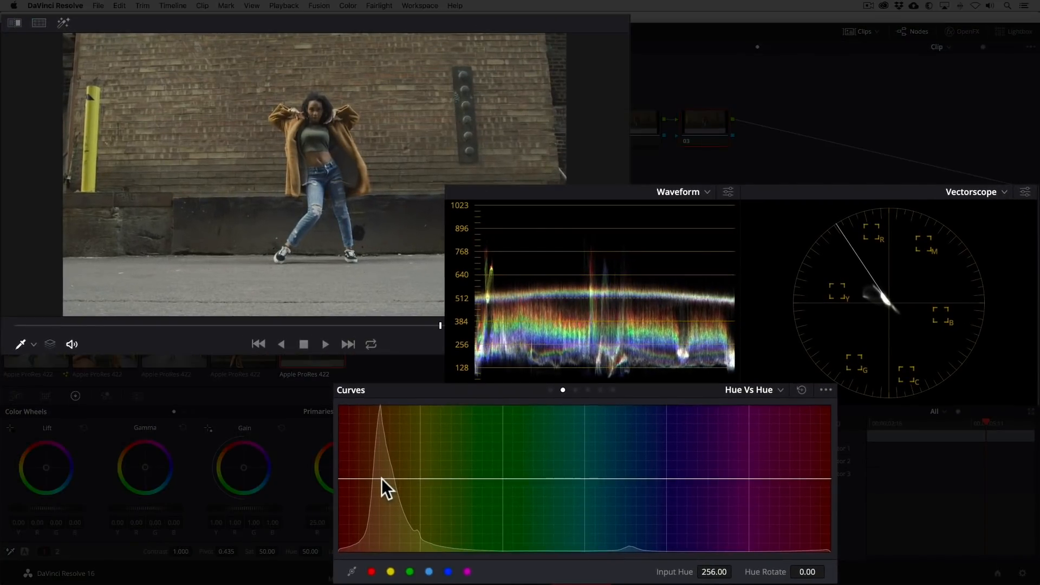
pyautogui.click(381, 479)
pyautogui.click(451, 478)
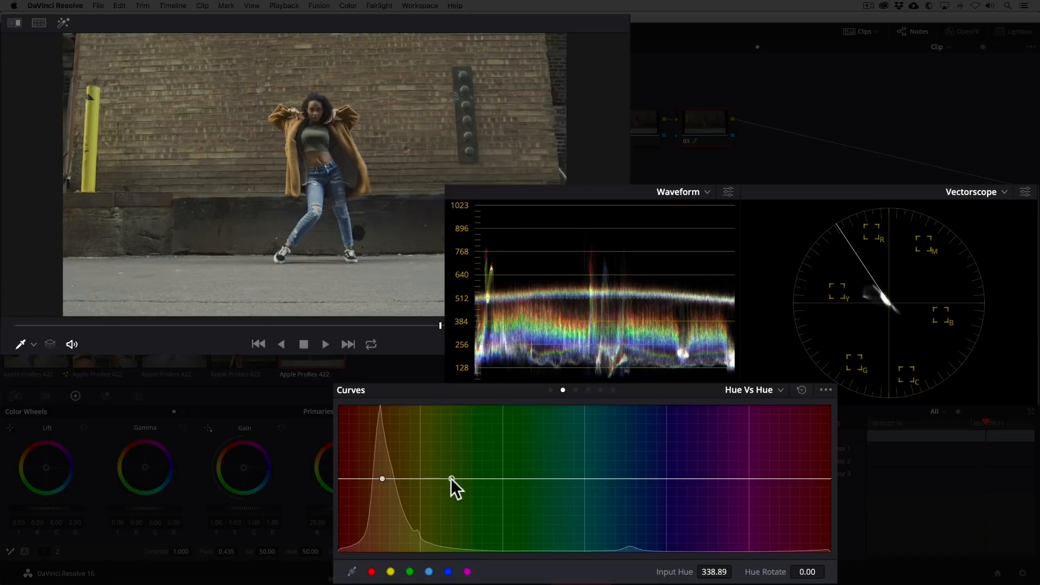
pyautogui.click(415, 479)
pyautogui.moveTo(415, 478); pyautogui.dragTo(415, 473)
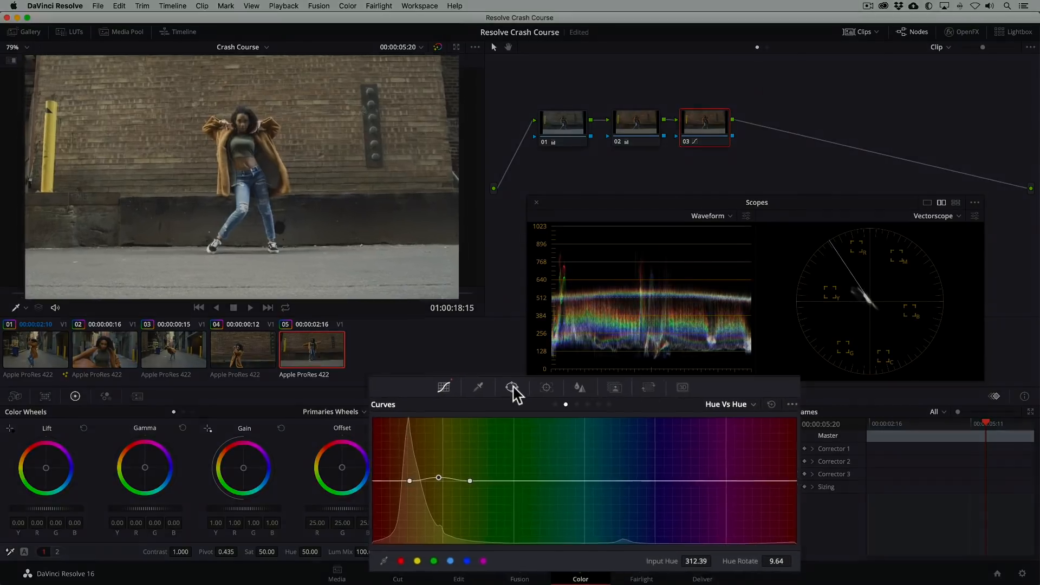
# Step: Draw a curve window around the yellow pole on node 03 and soften it: Soft 1 0.38, Inside 2.08, Outside 0.34
pyautogui.click(519, 396)
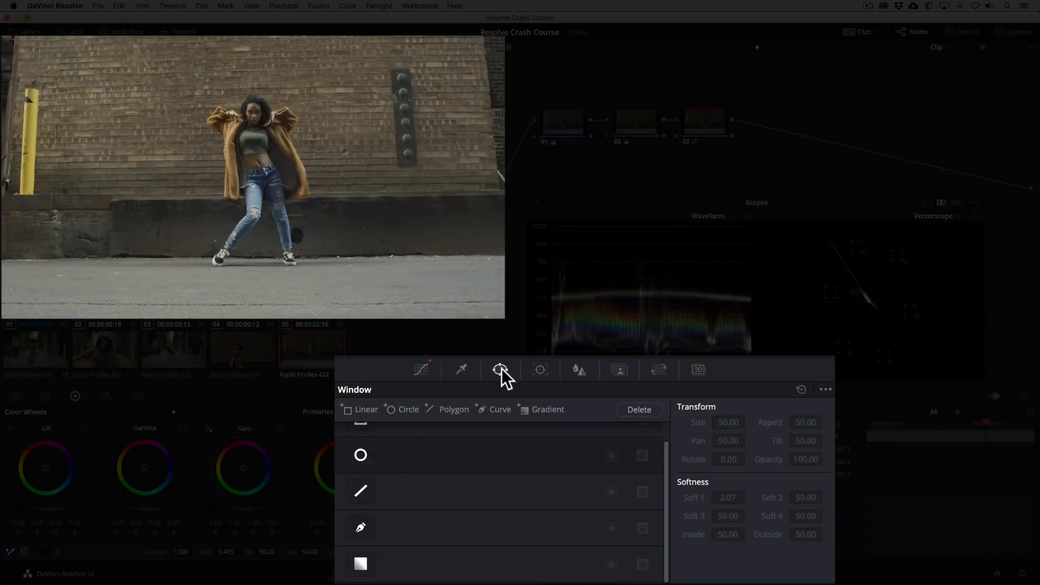
pyautogui.click(366, 531)
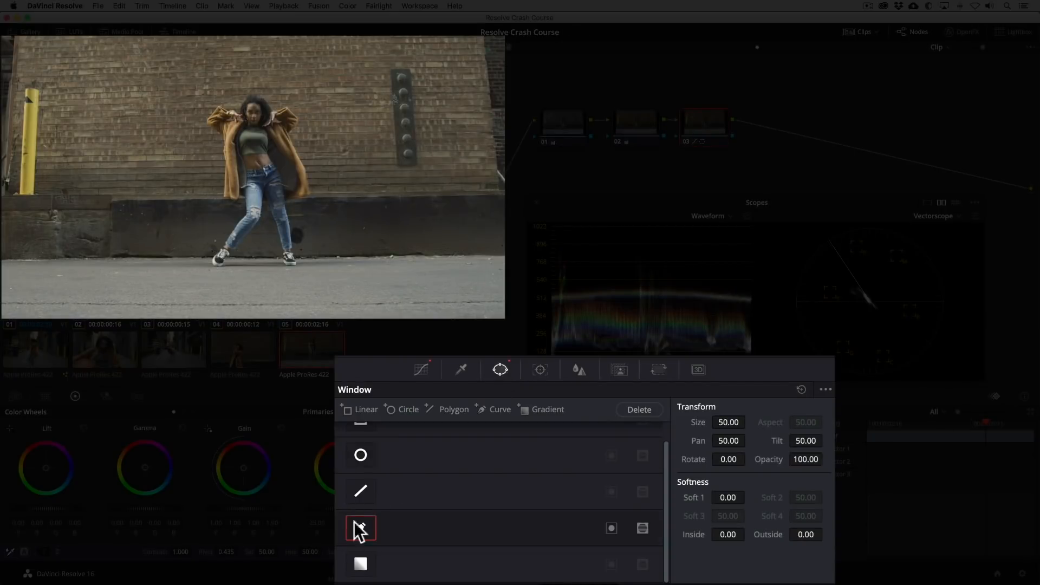
pyautogui.click(19, 84)
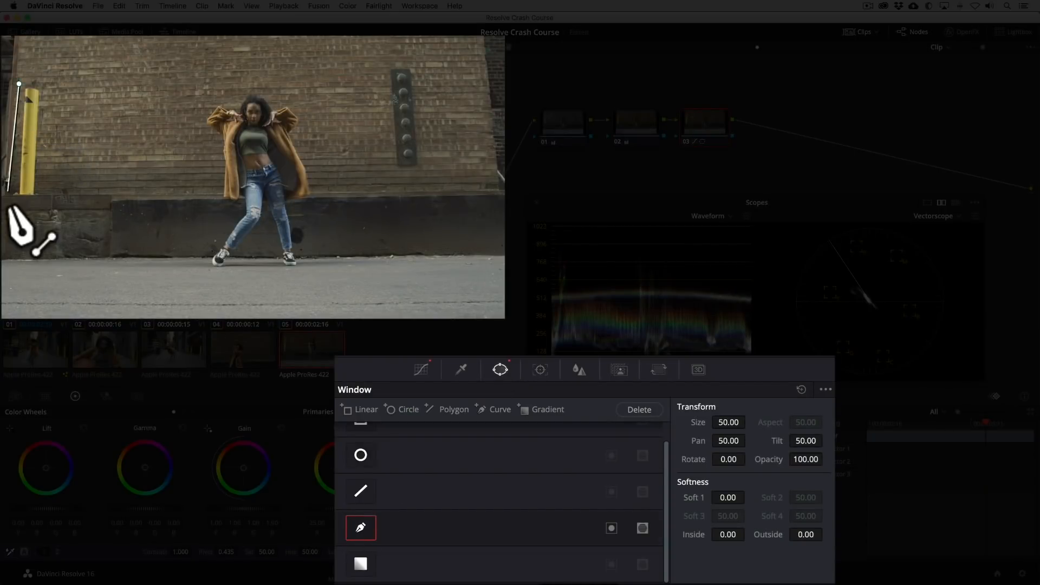
pyautogui.click(13, 201)
pyautogui.click(42, 200)
pyautogui.click(46, 84)
pyautogui.click(19, 84)
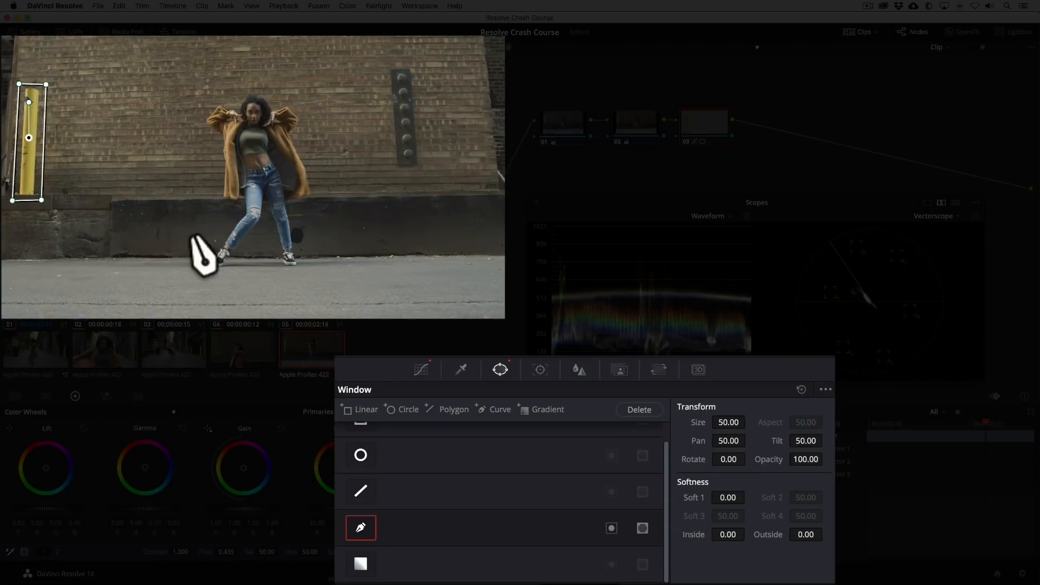
pyautogui.moveTo(738, 501); pyautogui.dragTo(754, 501)
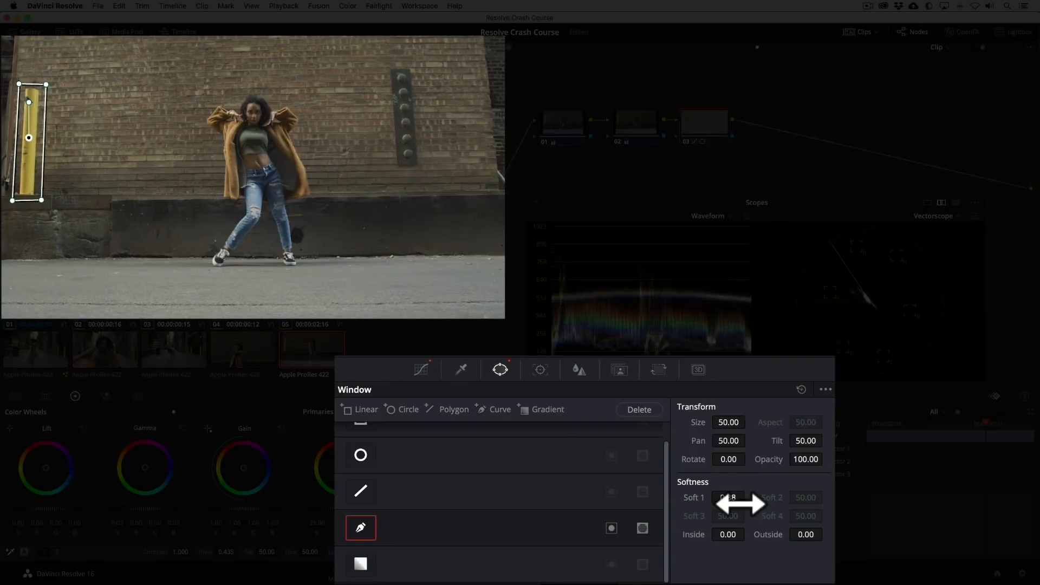
pyautogui.moveTo(740, 537); pyautogui.dragTo(807, 544)
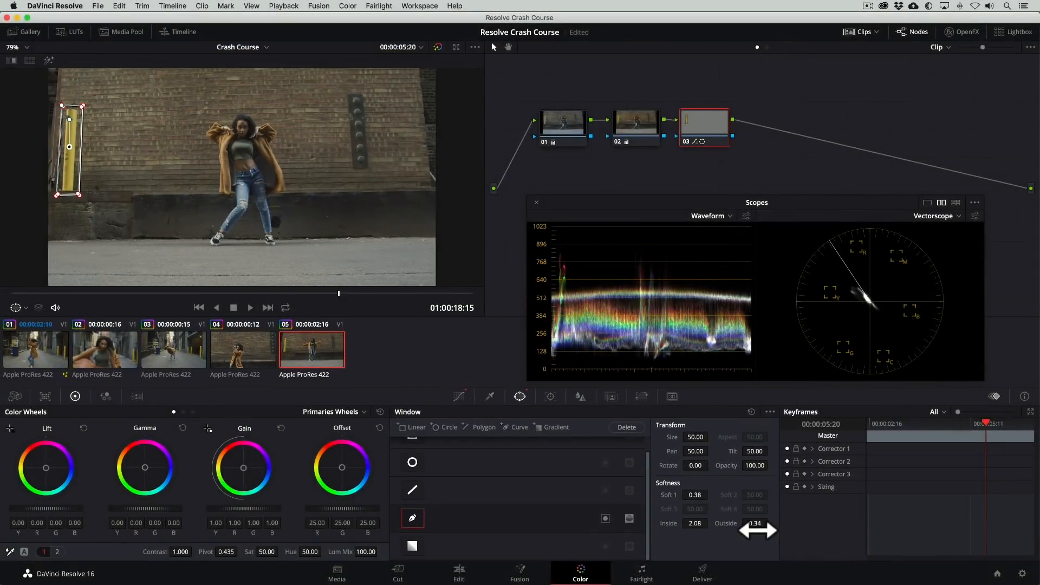
# Step: Play the fifth clip in a loop to check the window's alignment with the moving pole
pyautogui.click(285, 308)
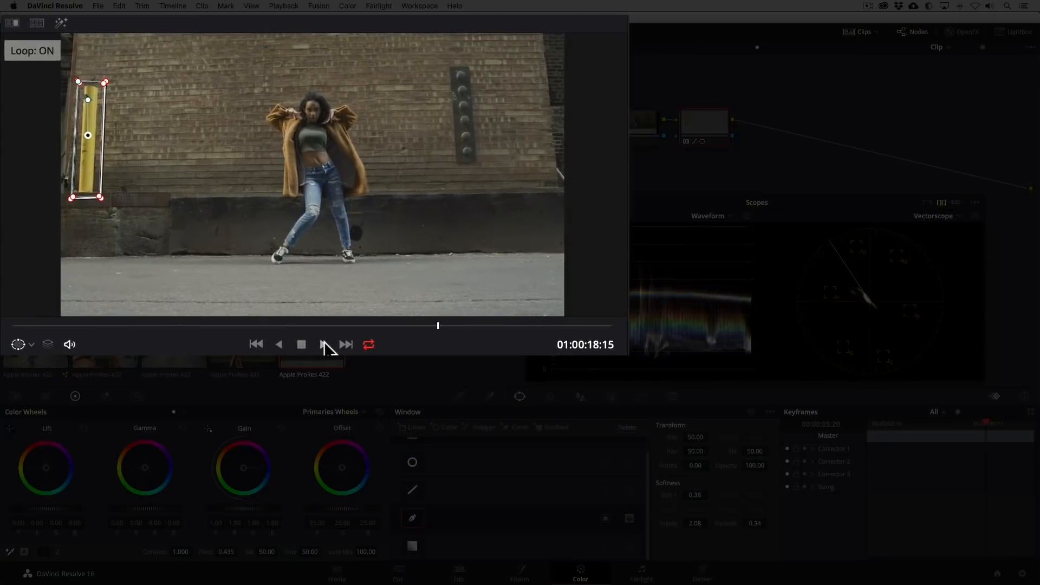
pyautogui.click(251, 307)
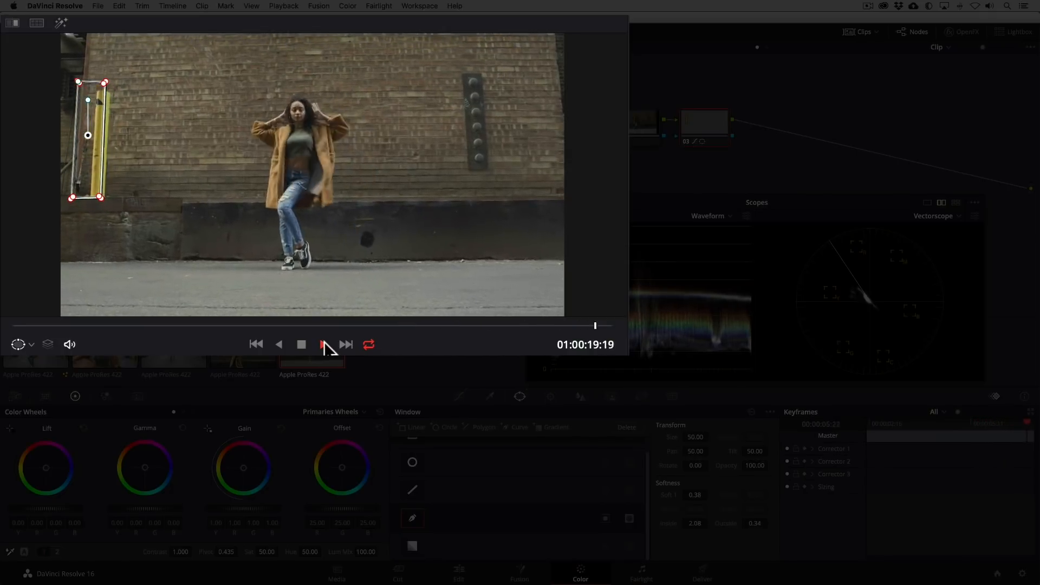
pyautogui.click(302, 344)
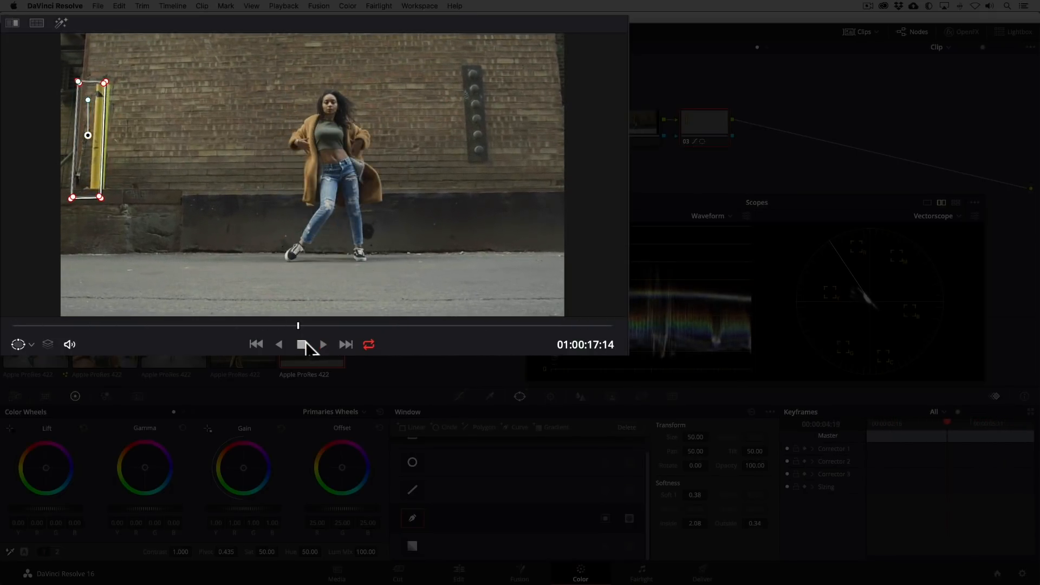
# Step: Place the window over the pole on the clip's first frame and track it forward with Pan, Tilt, Zoom, Rotate and 3D enabled
pyautogui.moveTo(285, 330); pyautogui.dragTo(11, 336)
pyautogui.hotkey('alt', 'f')
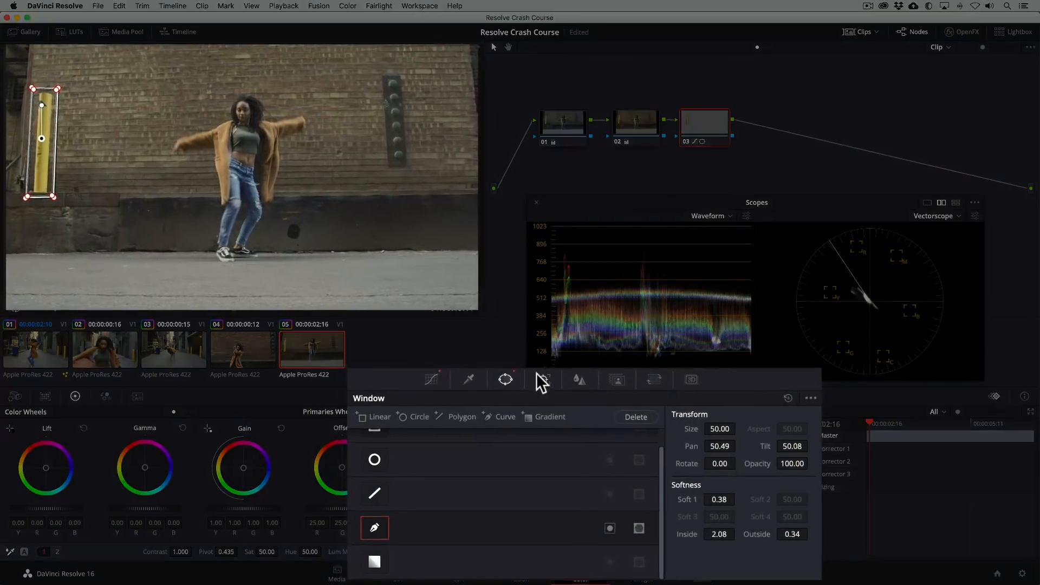
pyautogui.click(551, 396)
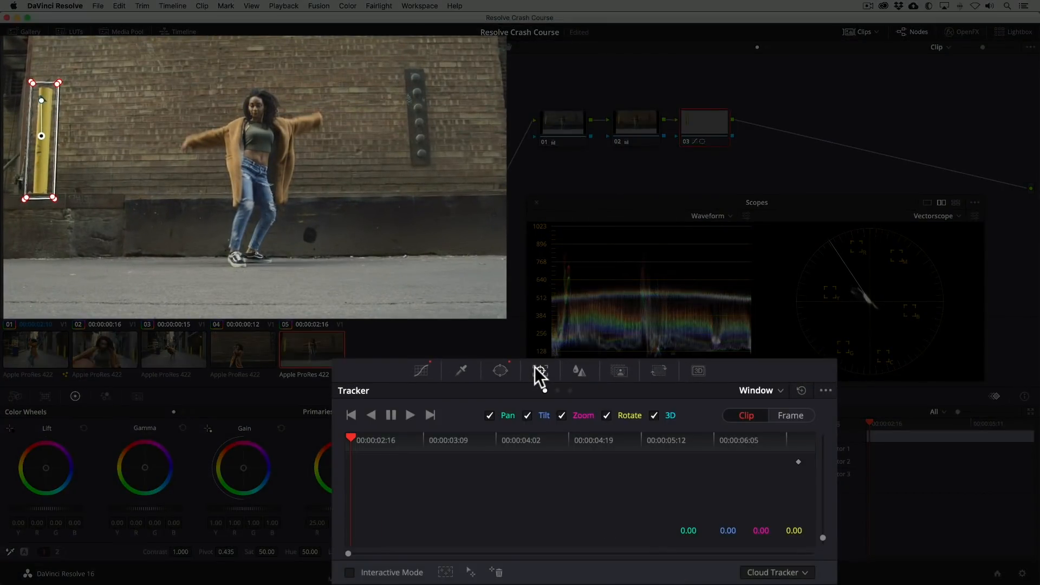
pyautogui.click(410, 415)
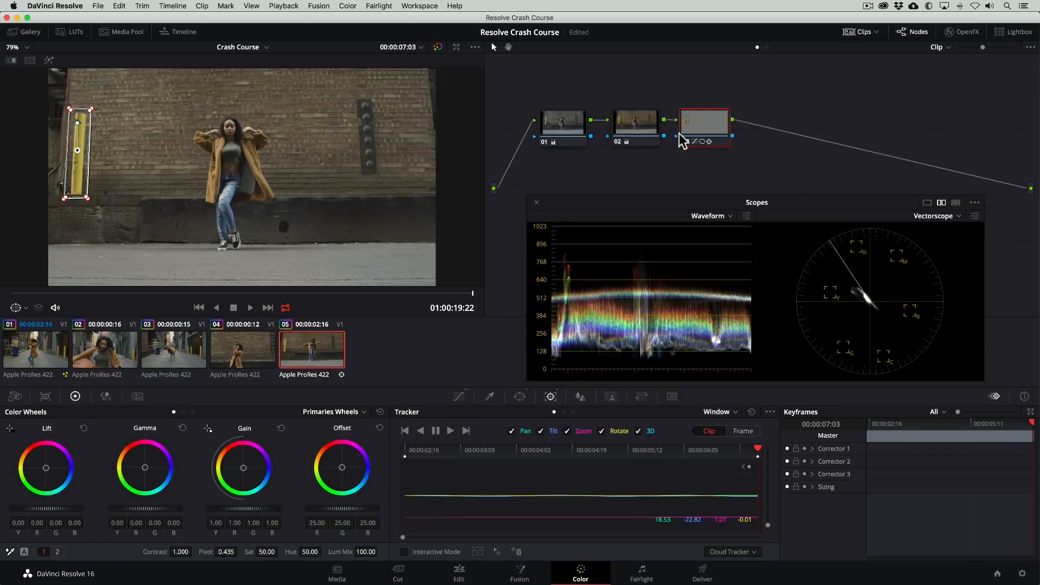
# Step: Add a fourth serial node after node 03 in the fifth clip's node graph
pyautogui.rightClick(699, 122)
pyautogui.moveTo(726, 155)
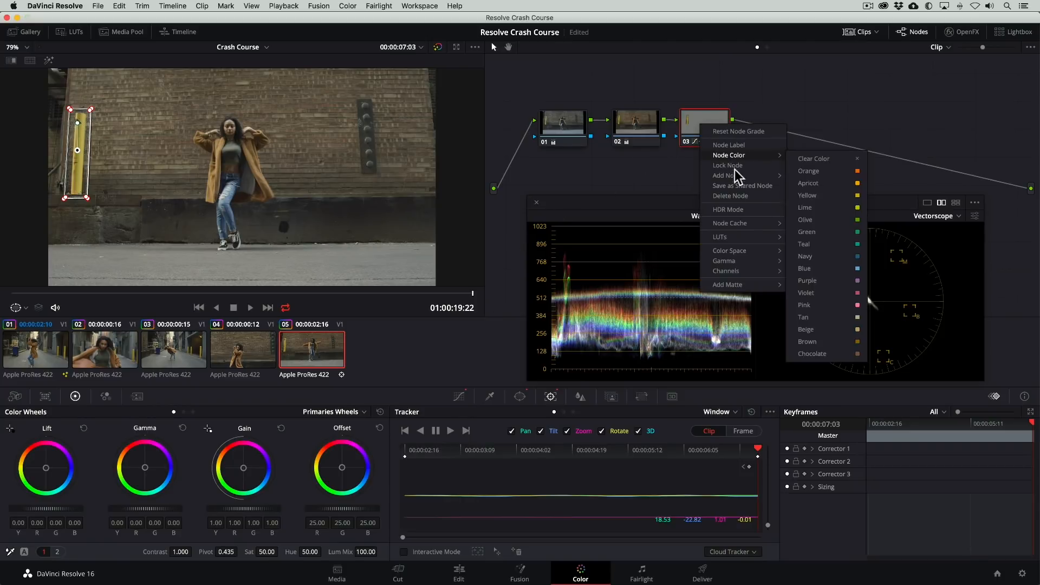
pyautogui.moveTo(738, 181)
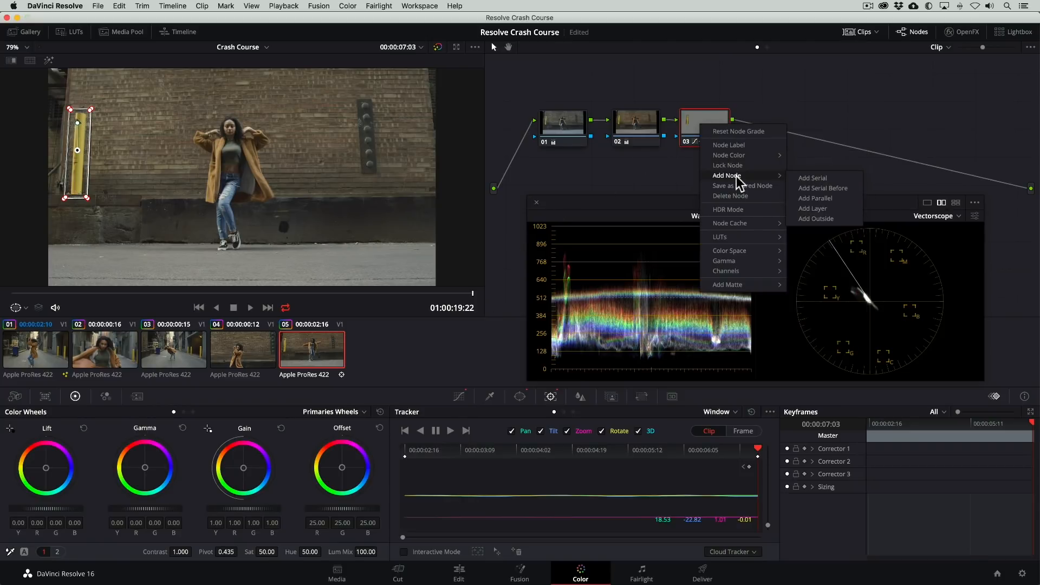
pyautogui.click(809, 180)
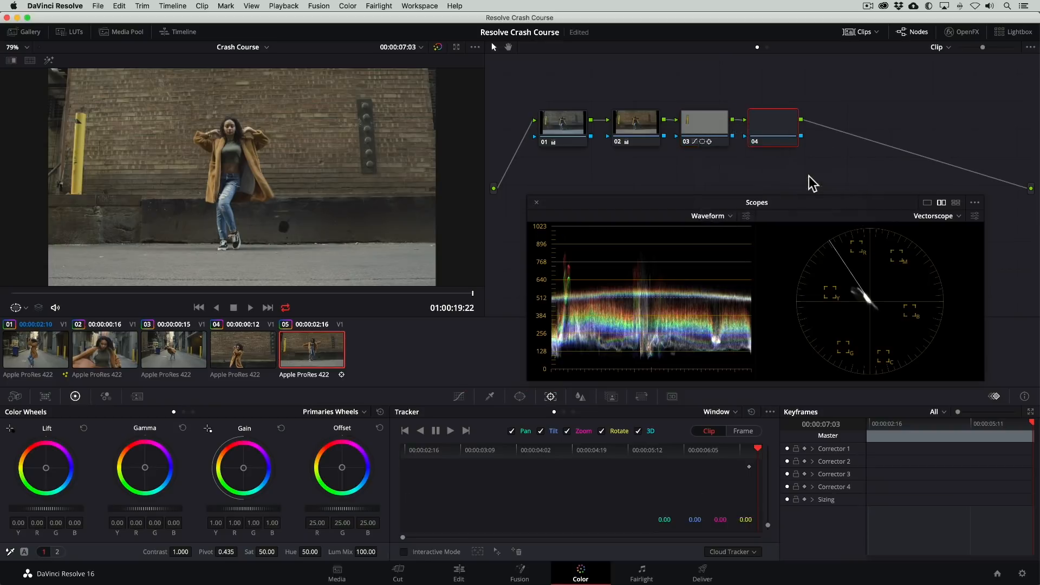
# Step: Sample the yellow pole with the HSL Qualifier on node 04 and highlight the selected area in the viewer
pyautogui.click(489, 396)
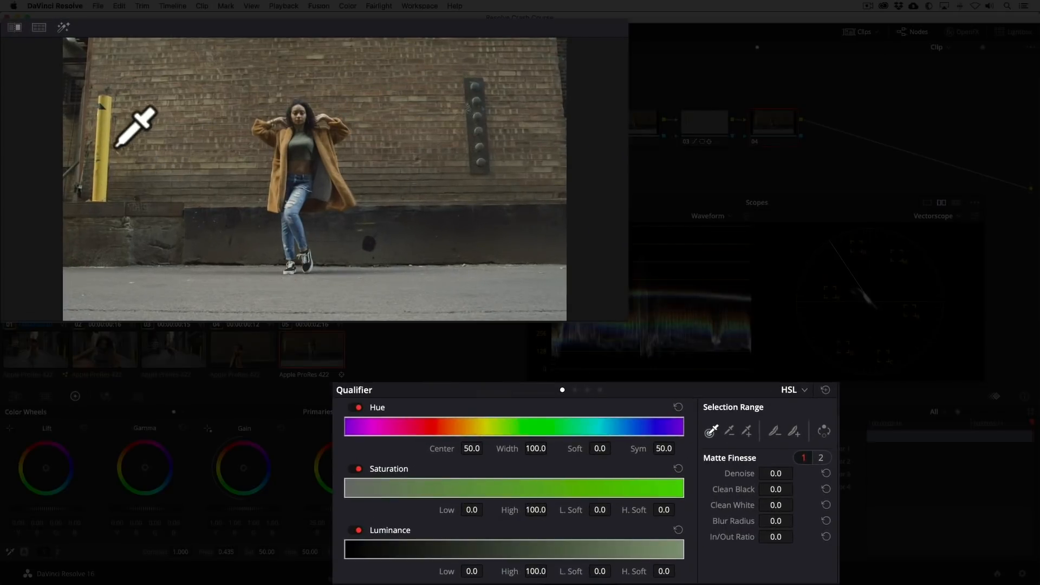
pyautogui.click(85, 160)
pyautogui.moveTo(111, 158); pyautogui.dragTo(100, 215)
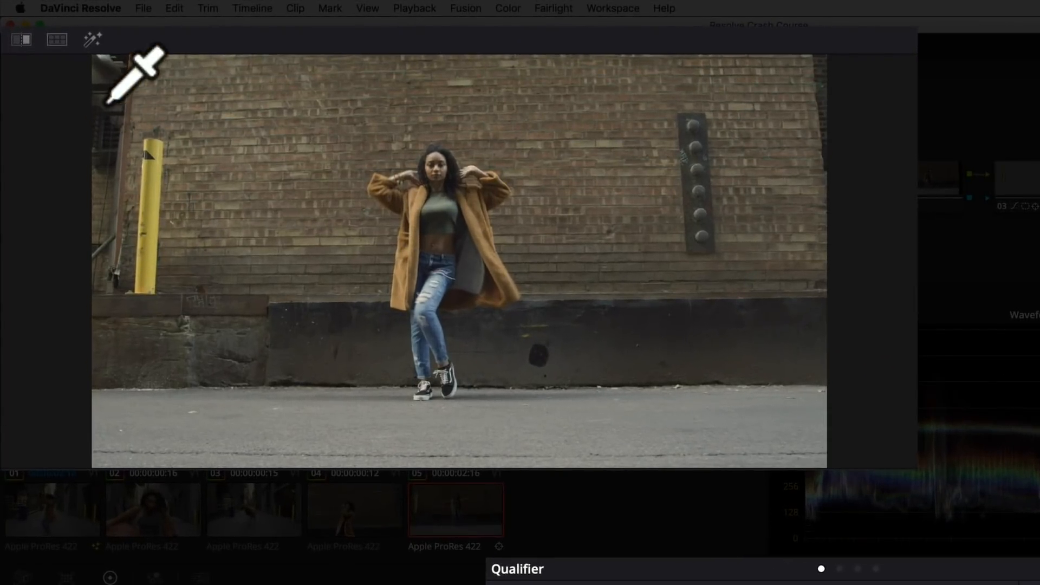
pyautogui.click(95, 40)
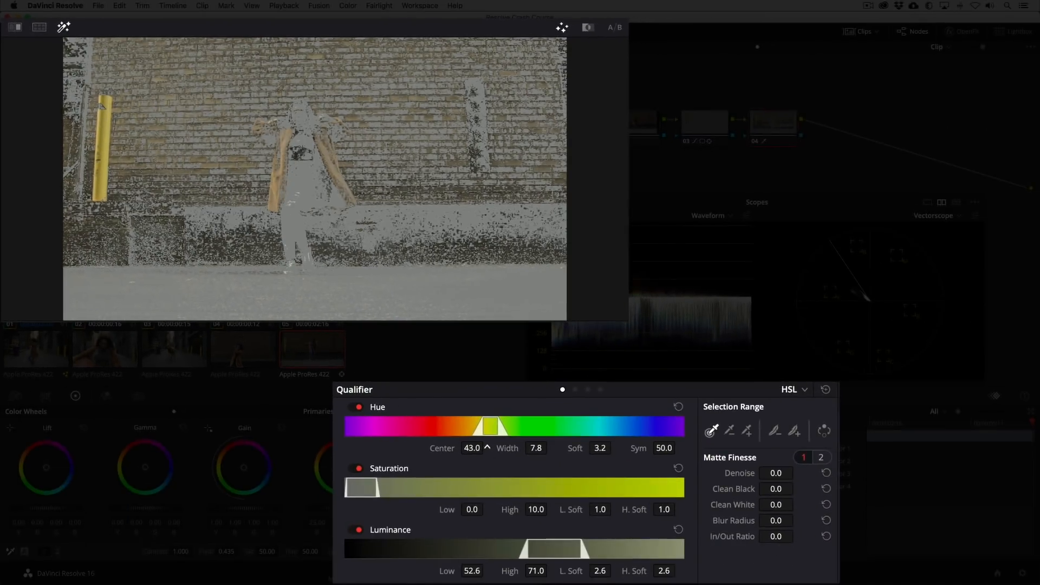
# Step: Refine the key to Hue Center 44.9, Width 5.2, Saturation Low 3.3, Luminance 57.5–71.3, Denoise 10.9, Clean Black 1.8, Clean White 10.1, Blur Radius 4.9, In/Out Ratio 27.1
pyautogui.moveTo(472, 448); pyautogui.dragTo(547, 449)
pyautogui.moveTo(472, 509); pyautogui.dragTo(489, 509)
pyautogui.moveTo(476, 570); pyautogui.dragTo(545, 578)
pyautogui.moveTo(805, 471); pyautogui.dragTo(797, 536)
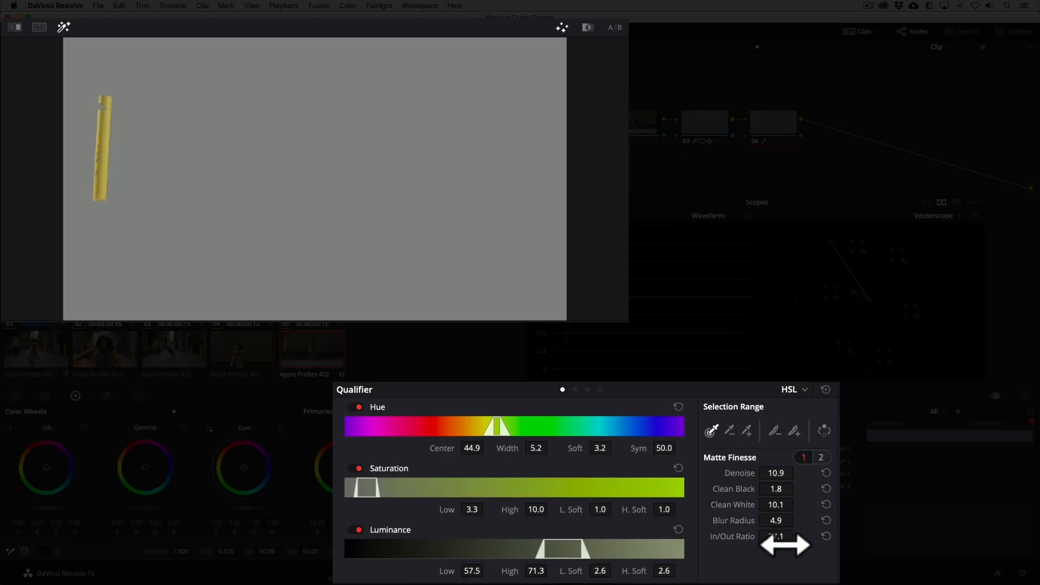
# Step: Turn off the highlight view and recolor the keyed pole pink by setting node 04's Hue to 78.60
pyautogui.click(62, 26)
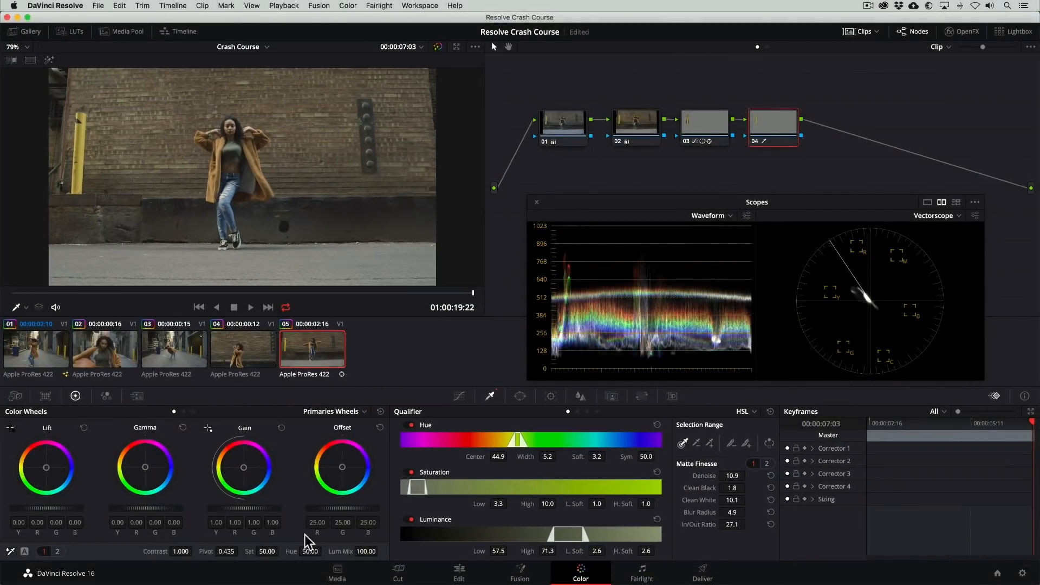
pyautogui.moveTo(309, 550); pyautogui.dragTo(343, 554)
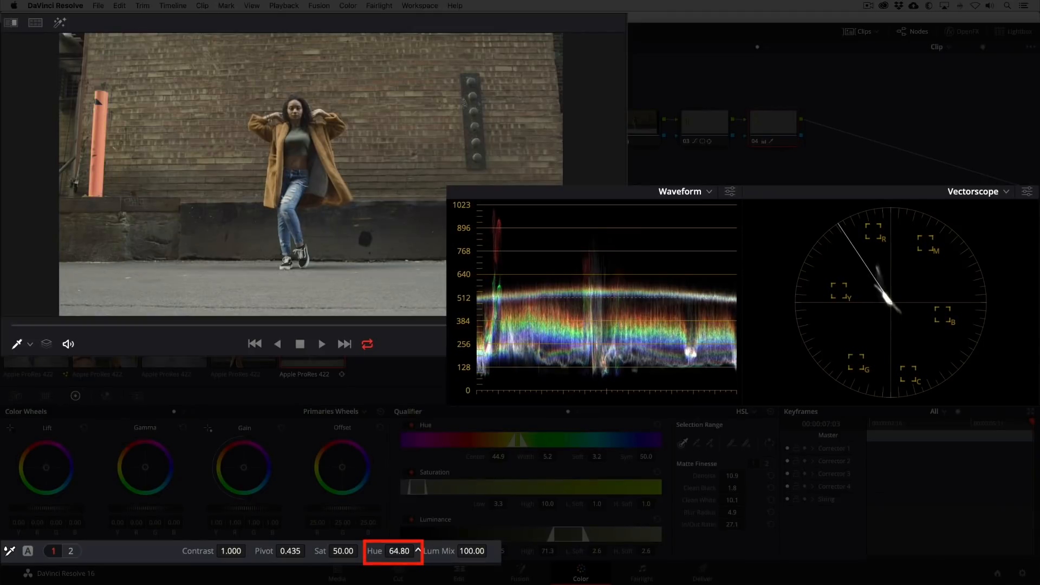
pyautogui.moveTo(418, 550)
pyautogui.mouseDown()
pyautogui.moveTo(449, 551)
pyautogui.moveTo(414, 551)
pyautogui.mouseUp()
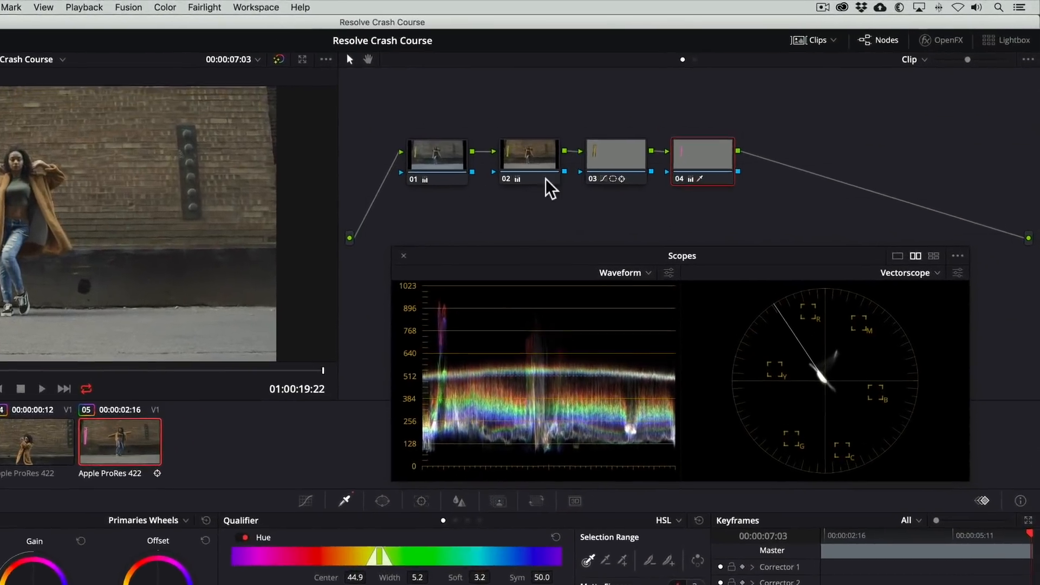
# Step: Save node 04 as a shared node and label it Pole
pyautogui.rightClick(781, 121)
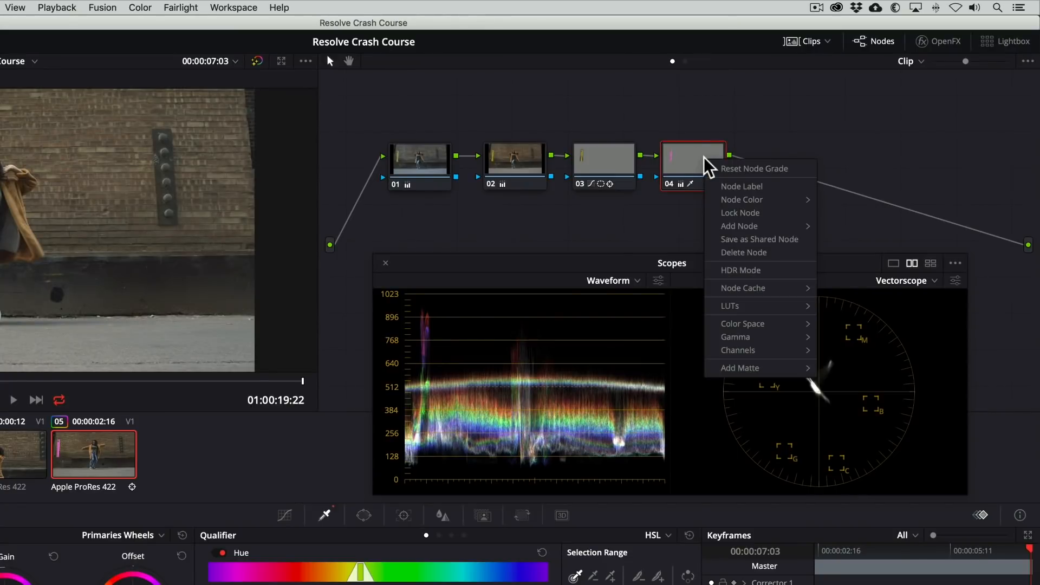
pyautogui.click(767, 241)
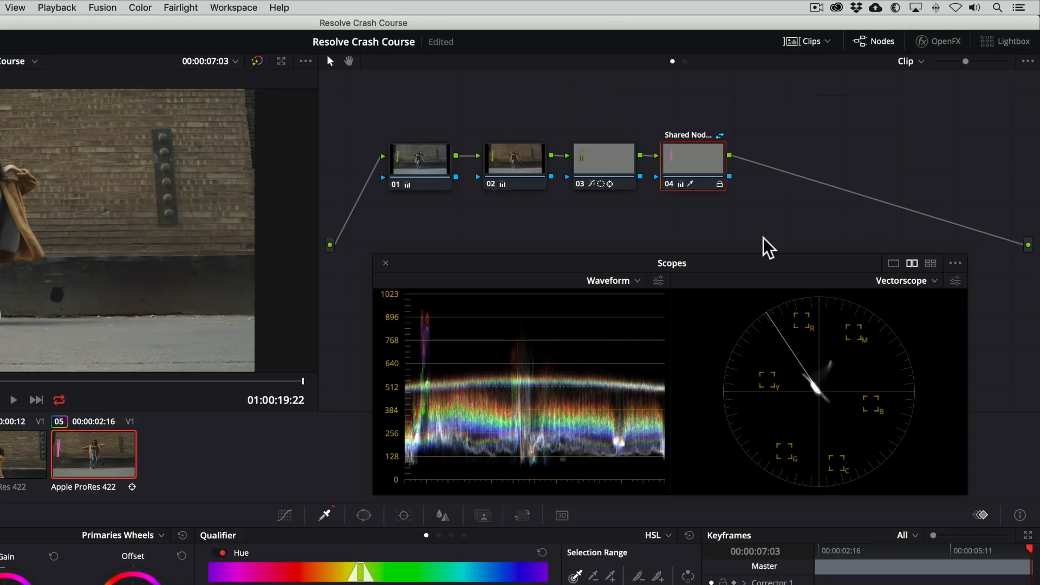
pyautogui.rightClick(694, 150)
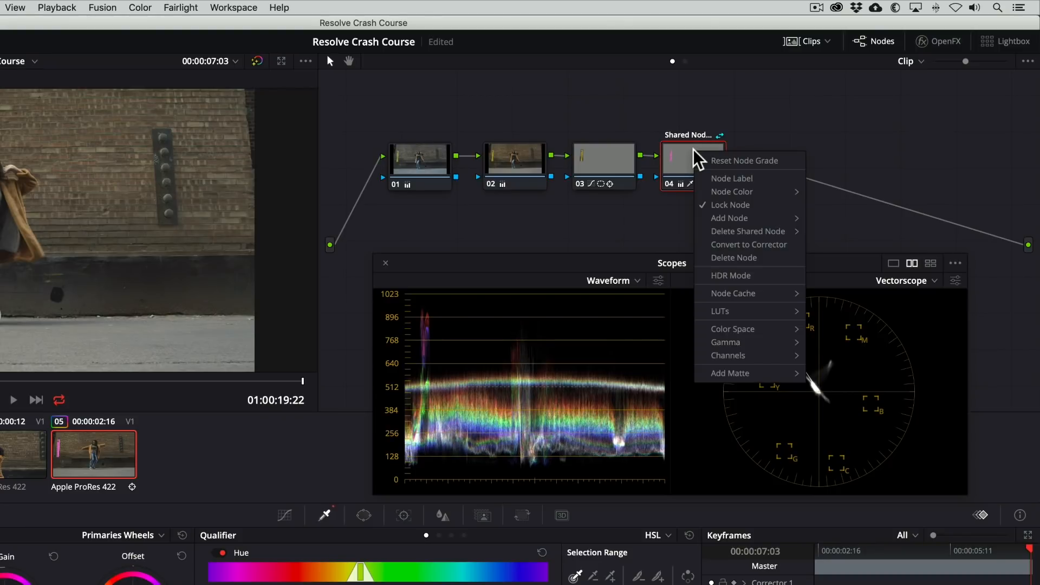
pyautogui.click(720, 178)
pyautogui.write('P')
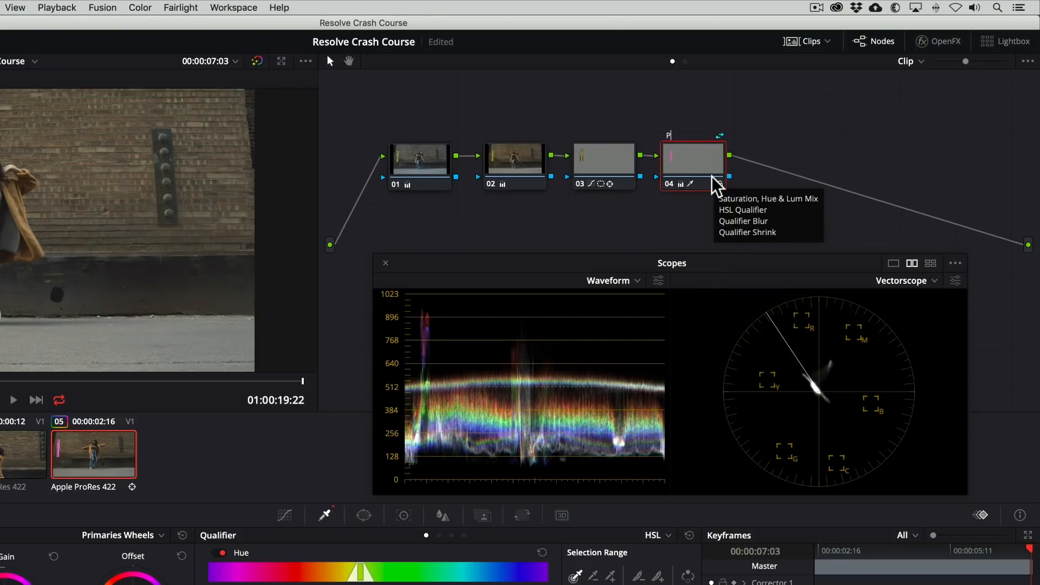
pyautogui.write('ole')
pyautogui.press('Return')
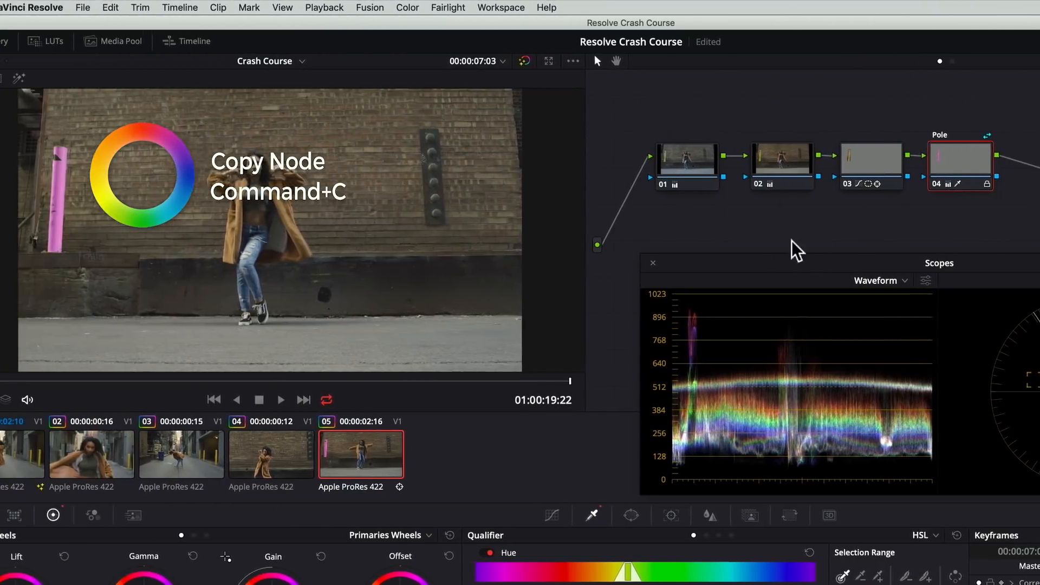
# Step: Copy the Pole node and paste it onto a new serial node in each of the fourth, third, second and first clips
pyautogui.click(150, 458)
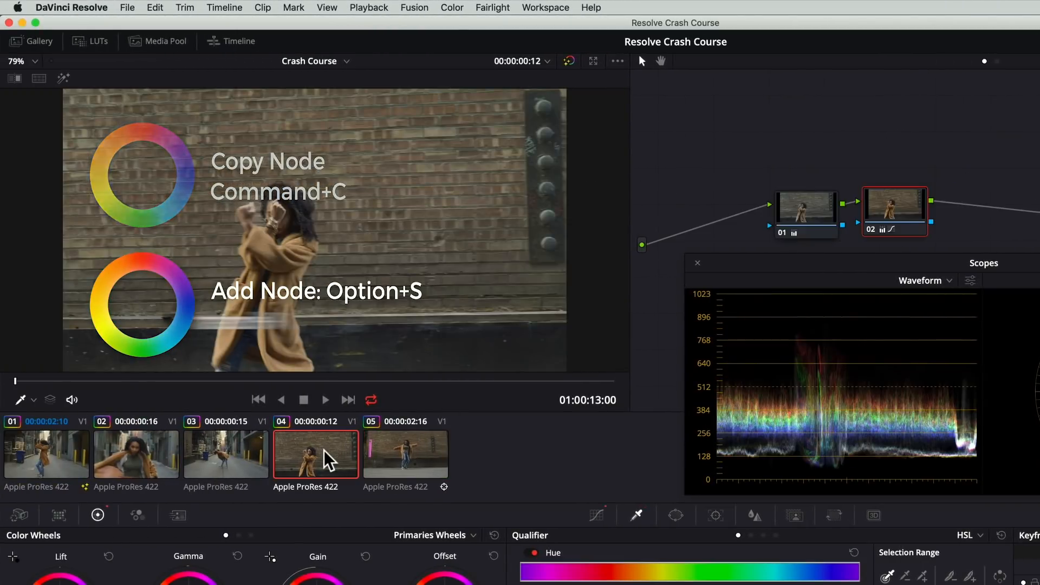
pyautogui.hotkey('alt', 's')
pyautogui.press('super+v')
pyautogui.click(261, 458)
pyautogui.hotkey('alt', 's')
pyautogui.press('super+v')
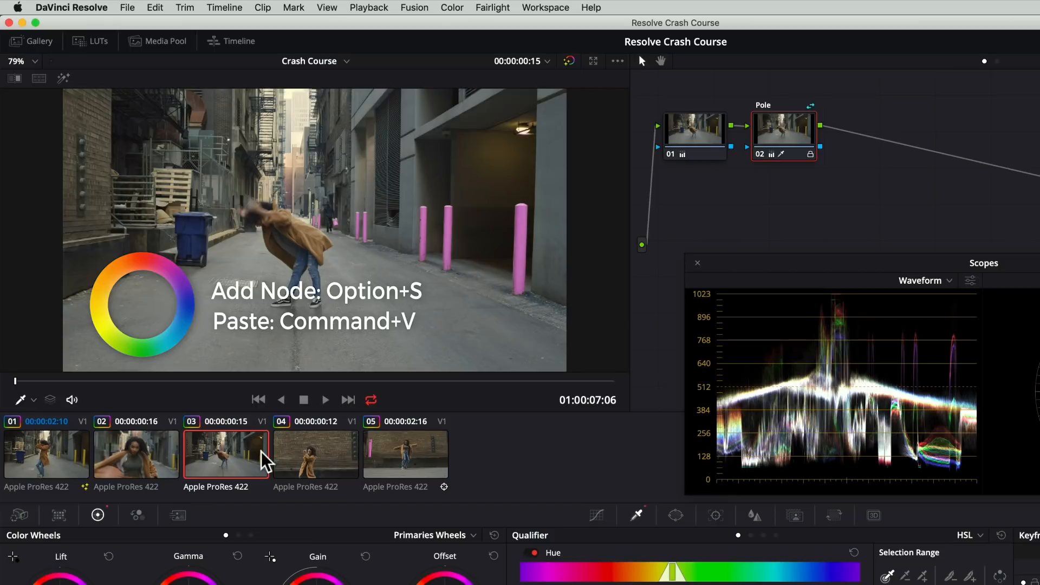
pyautogui.click(141, 459)
pyautogui.hotkey('alt', 's')
pyautogui.press('super+v')
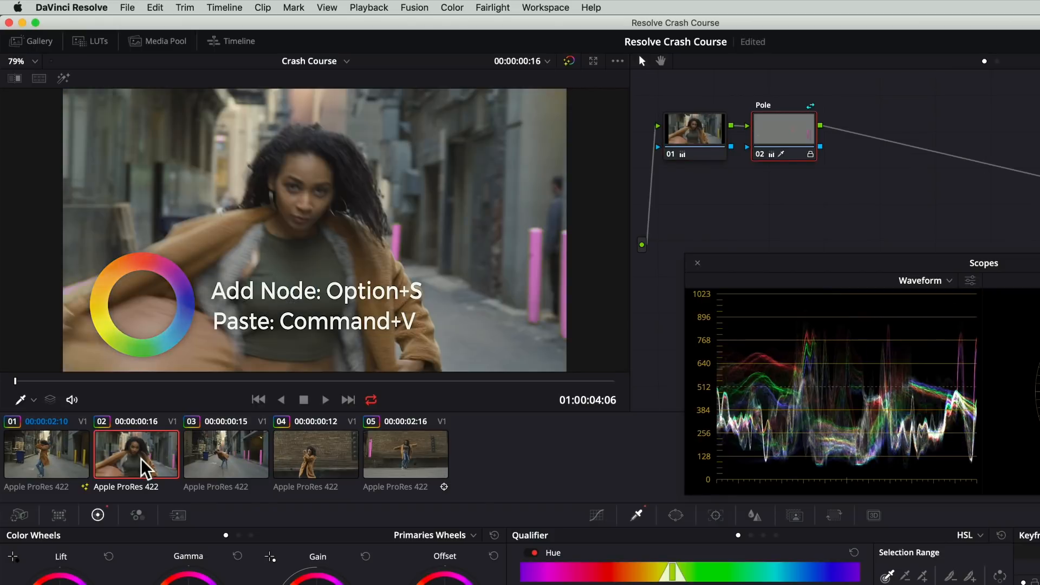
pyautogui.click(31, 465)
pyautogui.hotkey('alt', 's')
pyautogui.press('super+v')
# Step: Unlock the shared Pole node in the first clip, set its Hue to 26.60 to turn the poles green, and check the second clip
pyautogui.moveTo(103, 381); pyautogui.dragTo(455, 382)
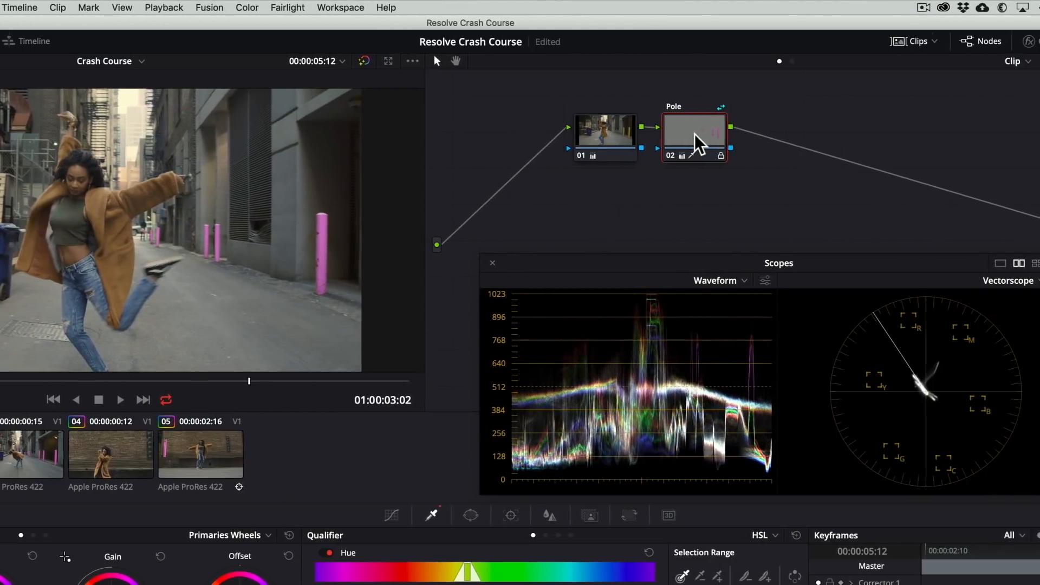
pyautogui.rightClick(900, 136)
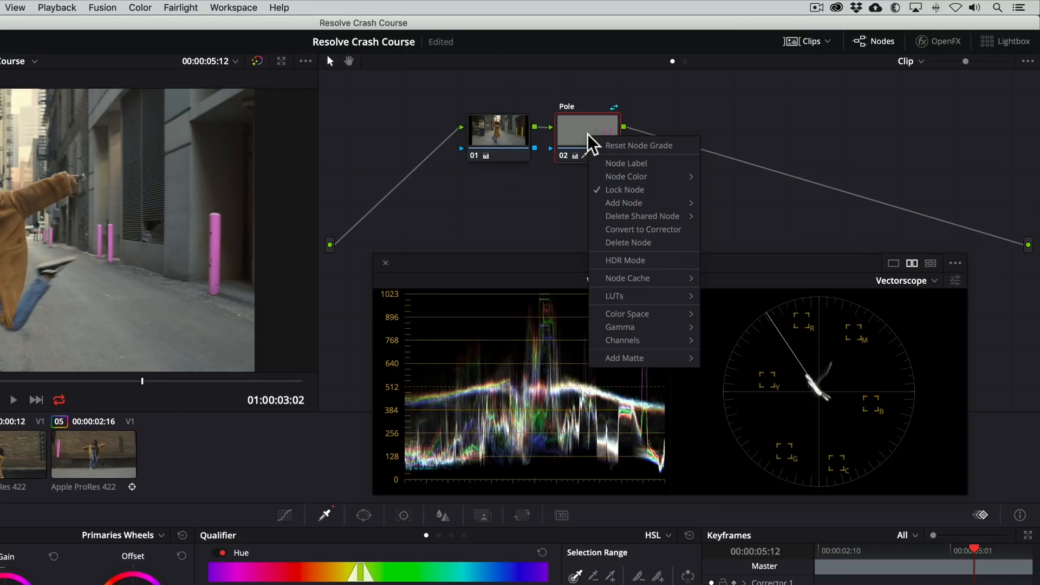
pyautogui.click(618, 191)
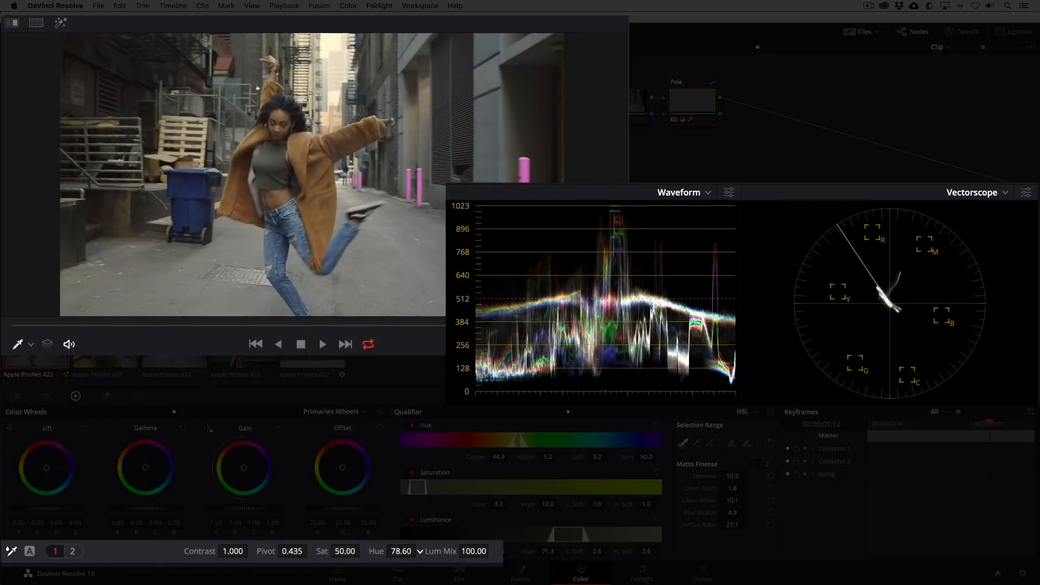
pyautogui.moveTo(401, 551); pyautogui.dragTo(447, 557)
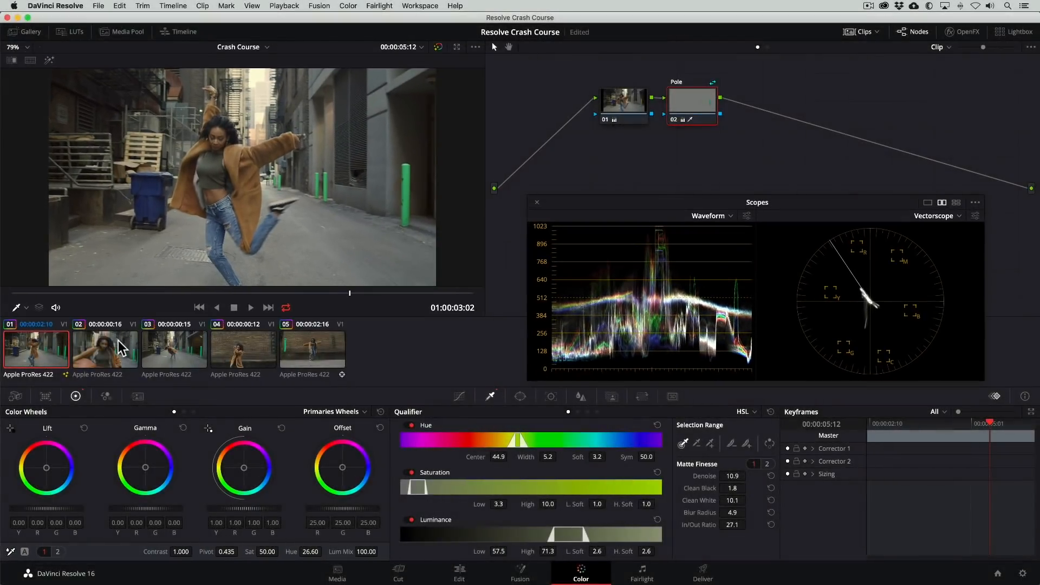
pyautogui.click(114, 352)
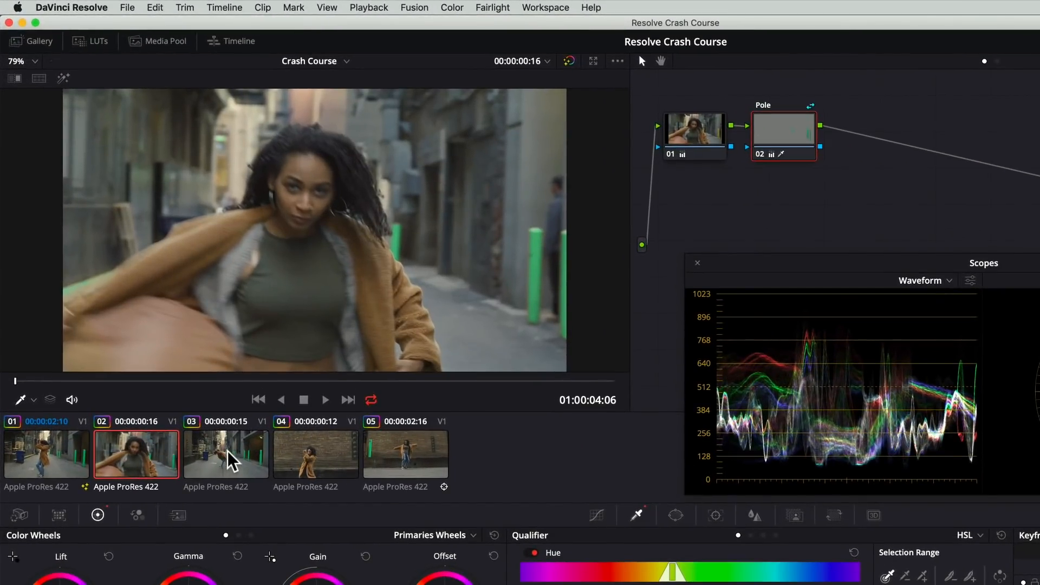
# Step: Check the green poles in the third, fourth and fifth clips, and scrub through the first clip
pyautogui.click(231, 462)
pyautogui.click(301, 464)
pyautogui.click(397, 465)
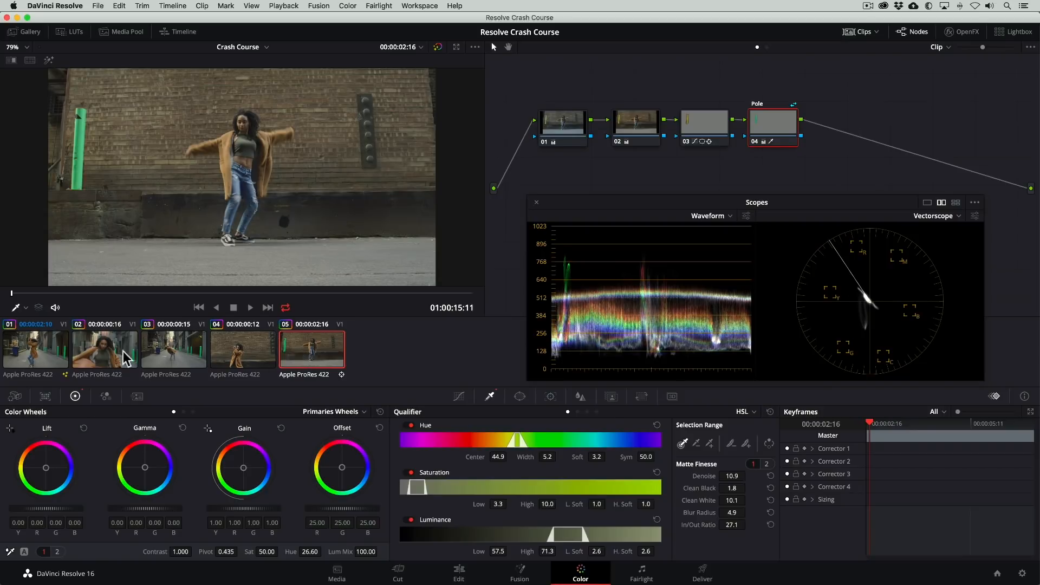
pyautogui.click(59, 355)
pyautogui.click(108, 294)
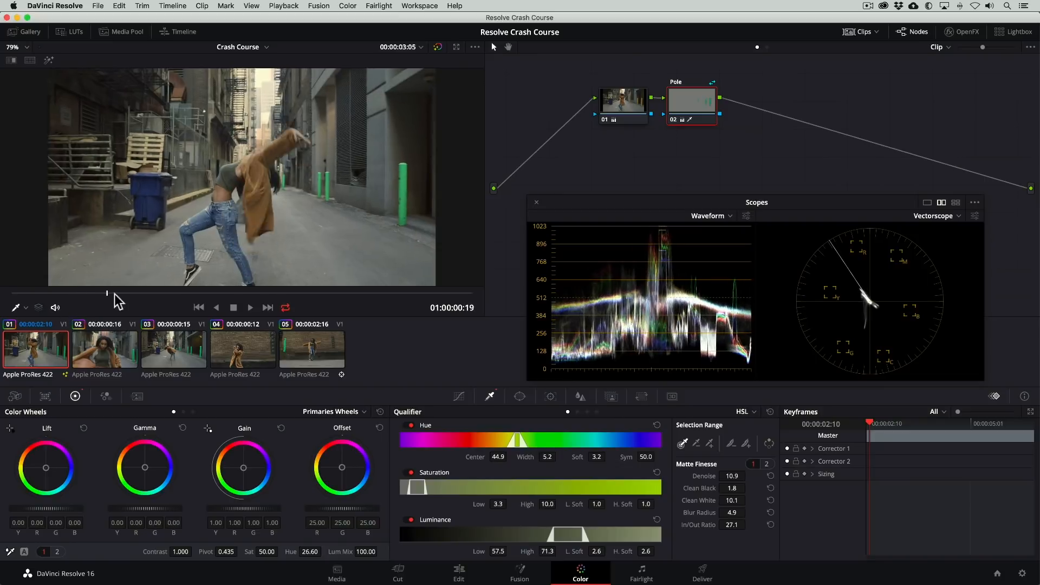
pyautogui.moveTo(114, 295); pyautogui.dragTo(355, 290)
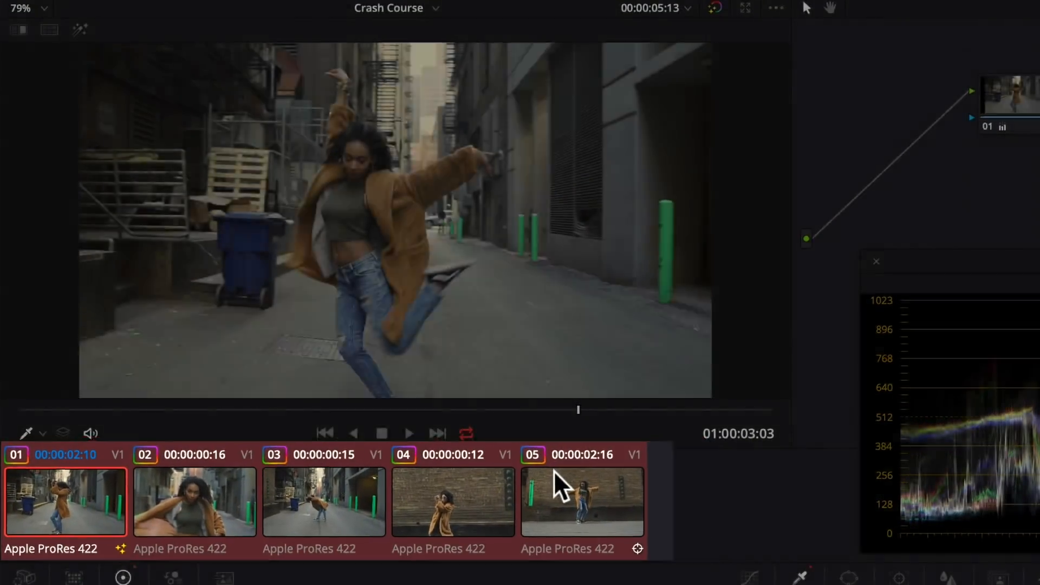
# Step: Add all five clips to a new group named Orange/Teal Look and switch the node editor to Group Post-Clip
pyautogui.rightClick(486, 476)
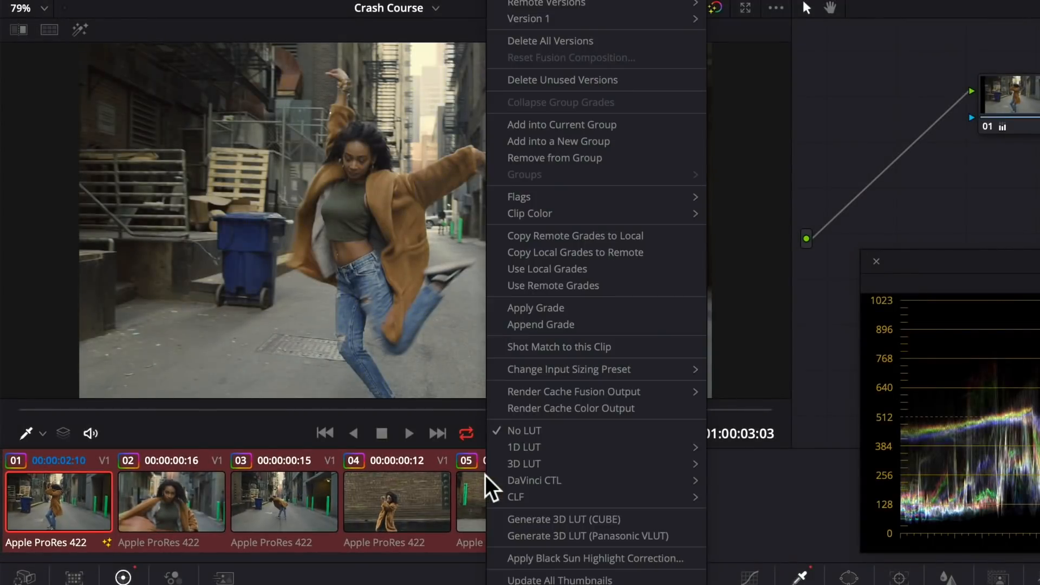
pyautogui.click(613, 145)
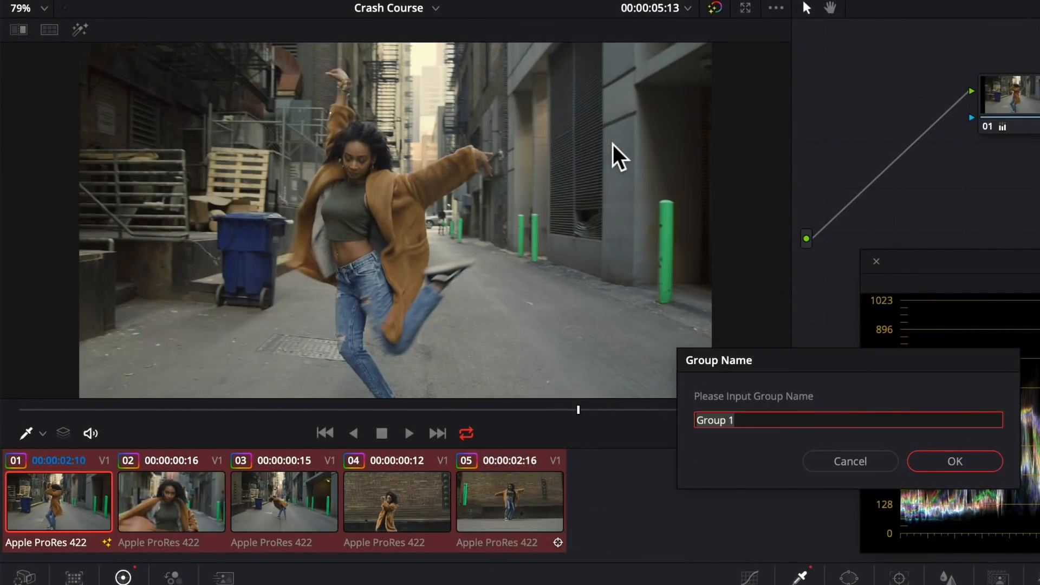
pyautogui.write('Orange/Teal')
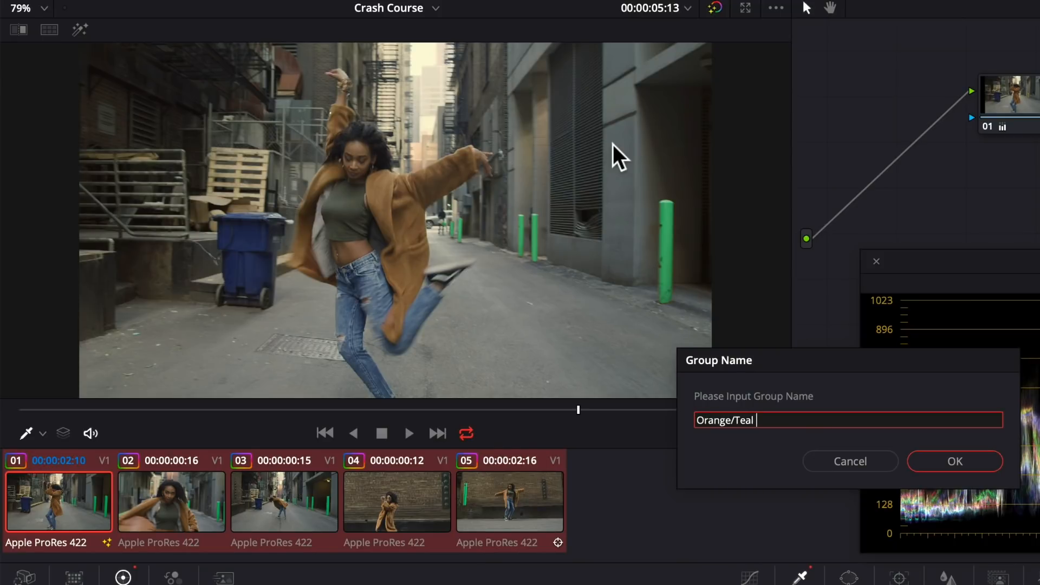
pyautogui.write(' Look')
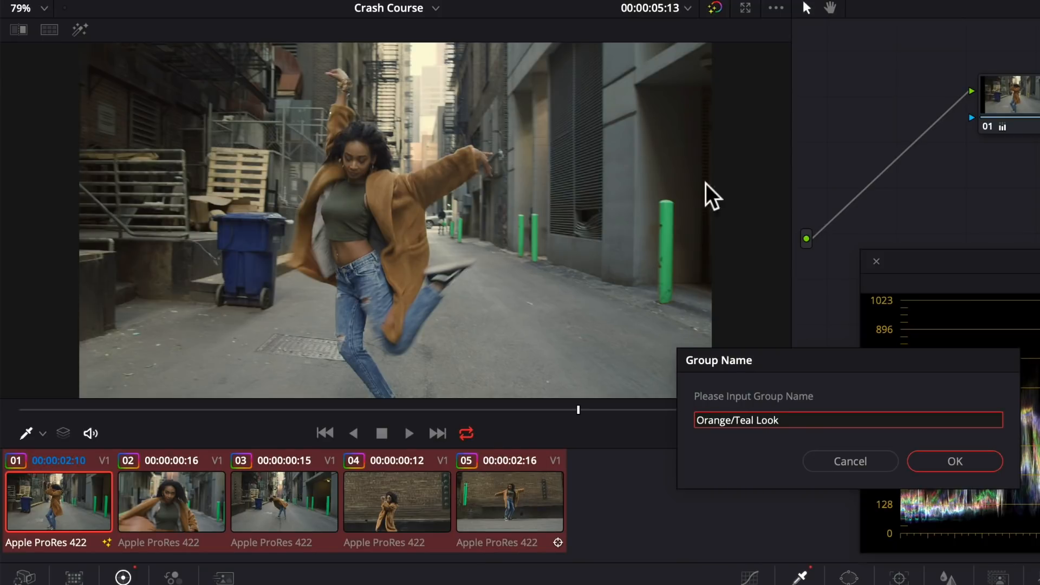
pyautogui.click(949, 463)
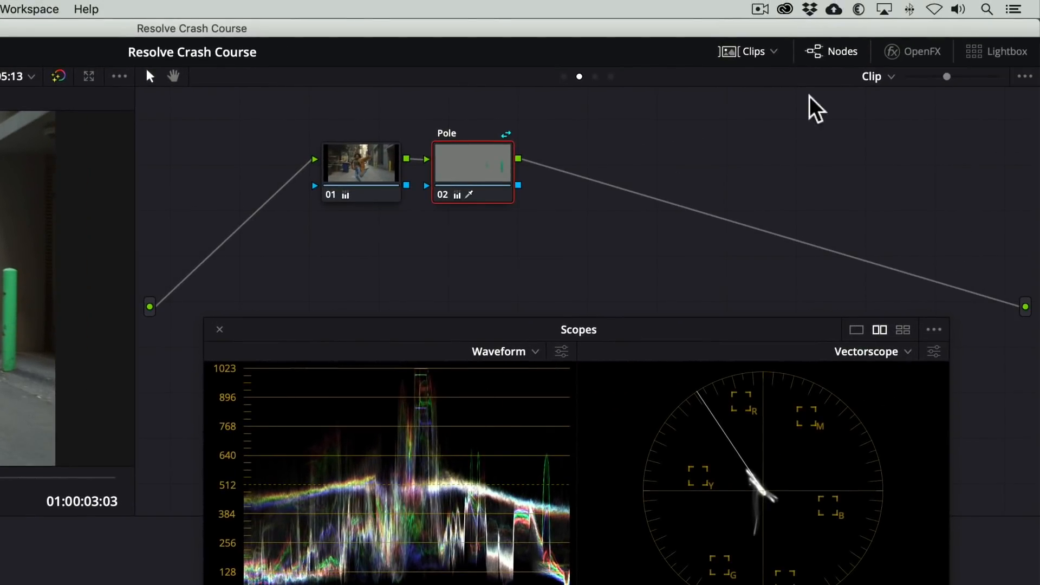
pyautogui.click(980, 67)
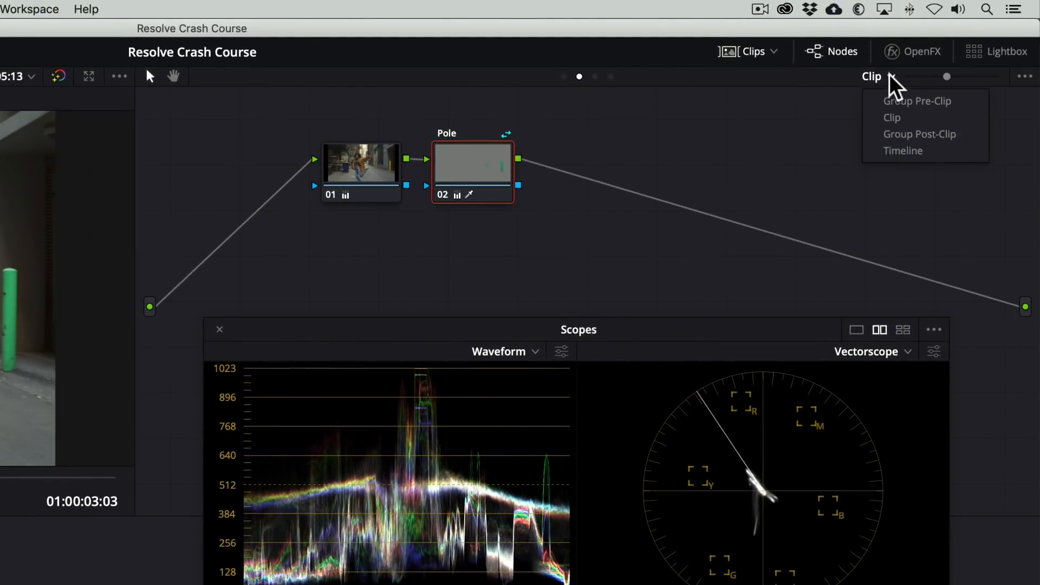
pyautogui.click(896, 134)
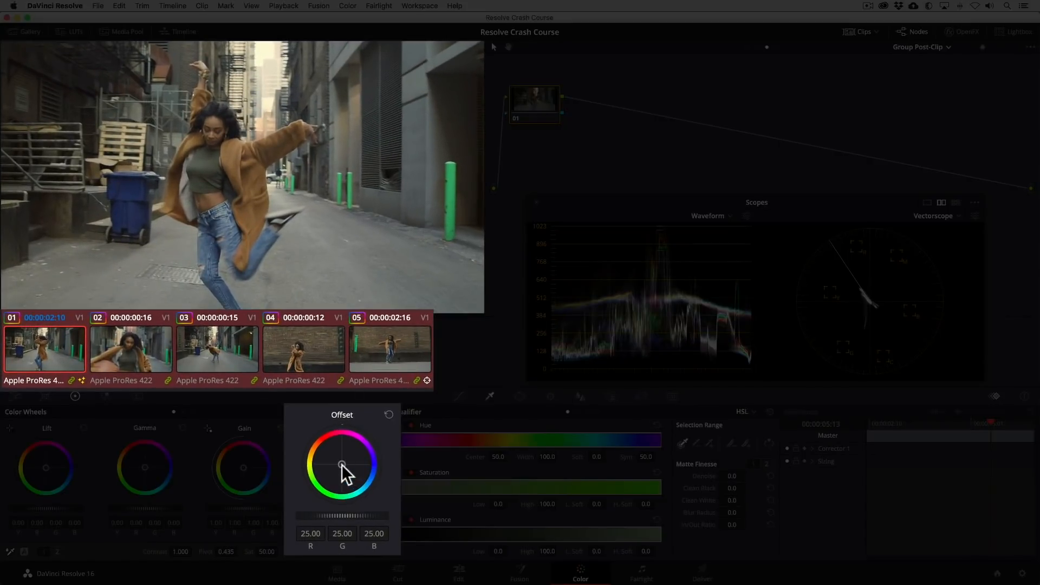
# Step: Try a strong blue Offset of 4.60, 28.23, 51.58 on the group's post-clip node, review it across the clips, and reset the wheels
pyautogui.moveTo(341, 464); pyautogui.dragTo(385, 512)
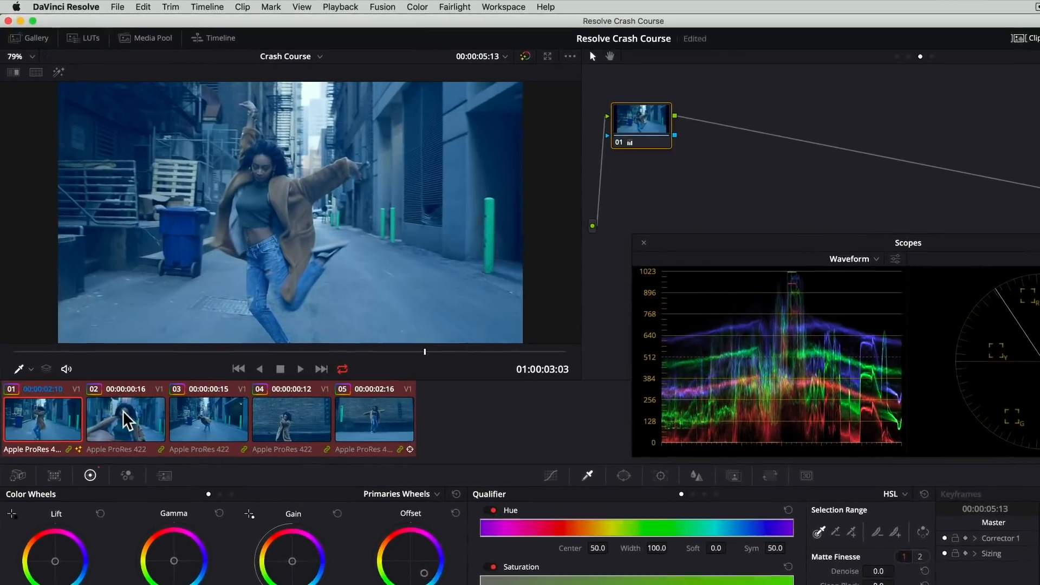
pyautogui.click(130, 350)
pyautogui.click(241, 451)
pyautogui.click(312, 452)
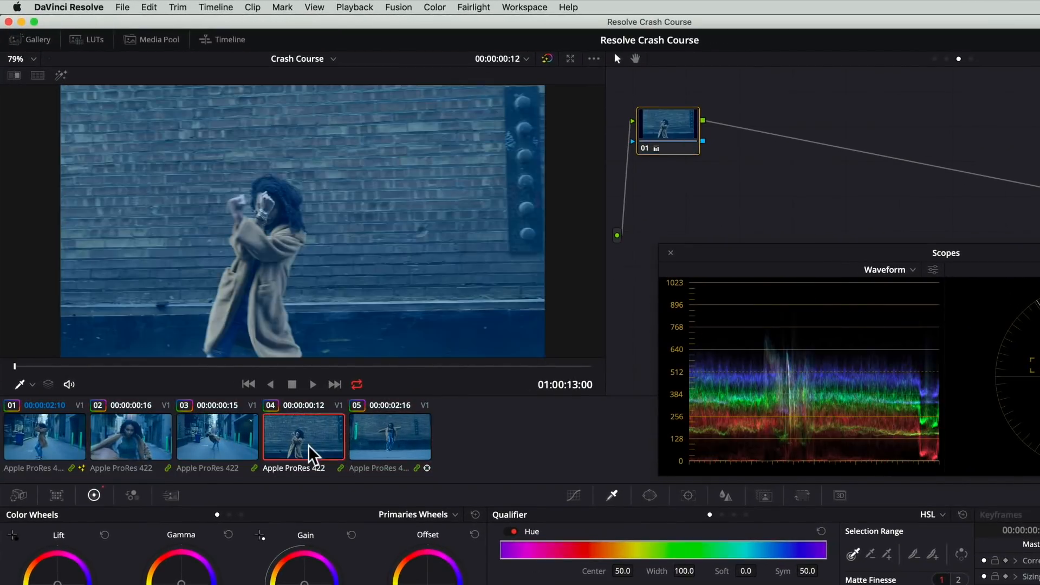
pyautogui.click(366, 451)
pyautogui.click(60, 433)
pyautogui.moveTo(238, 368); pyautogui.dragTo(450, 366)
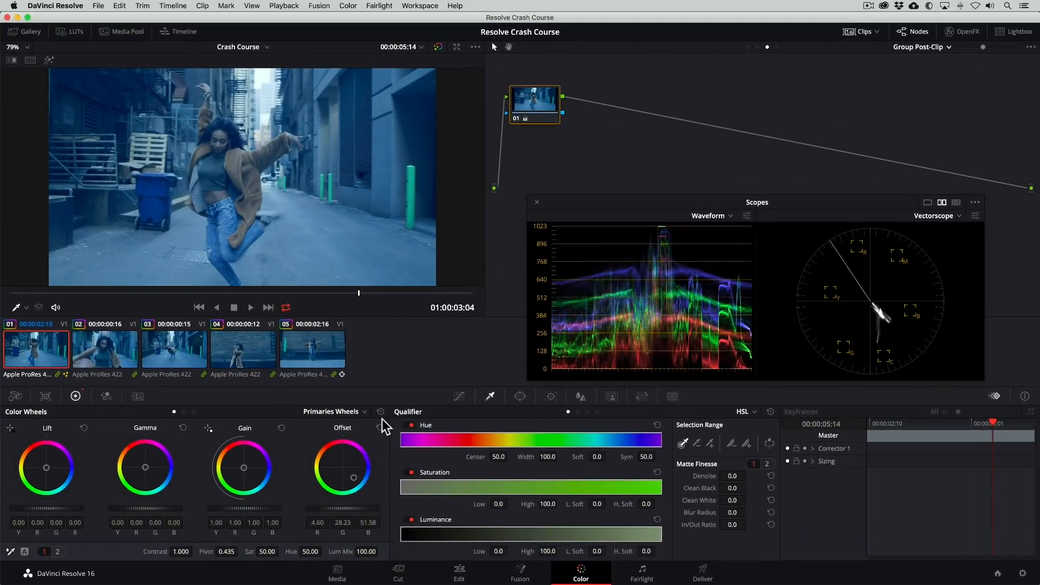
pyautogui.click(380, 426)
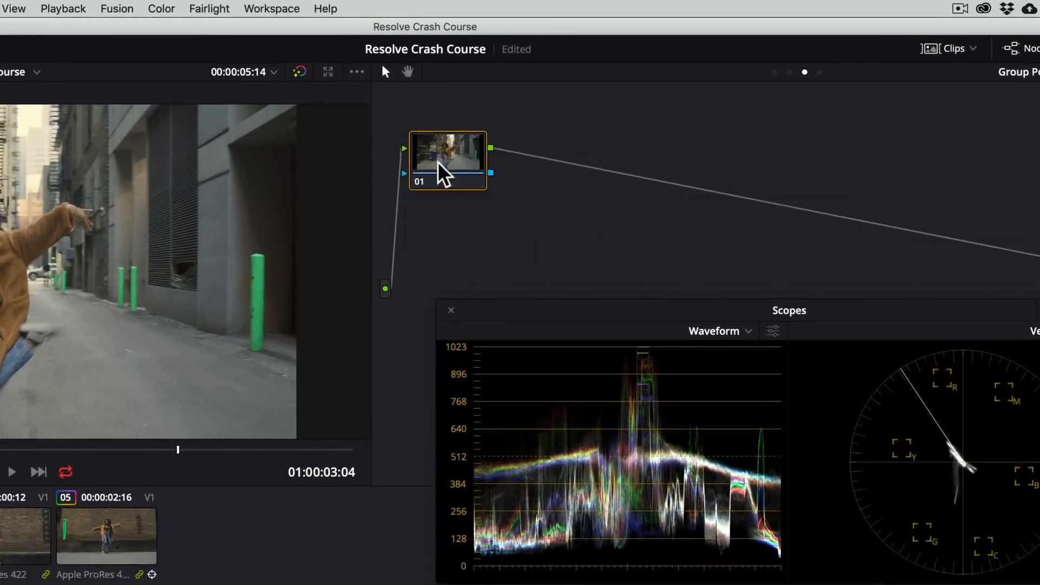
# Step: Label the group's post-clip node 01 Contrast
pyautogui.rightClick(530, 101)
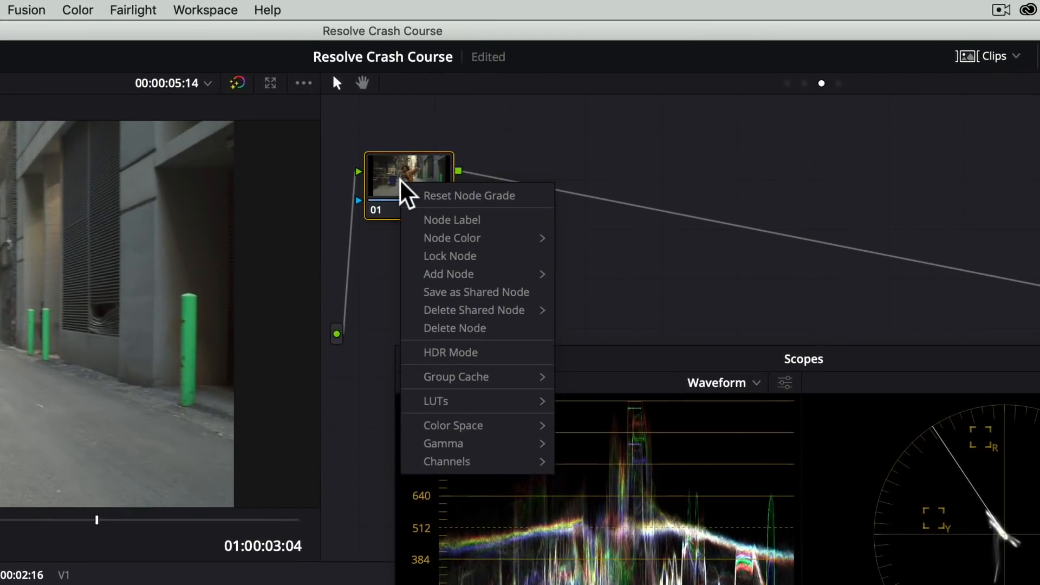
pyautogui.click(439, 221)
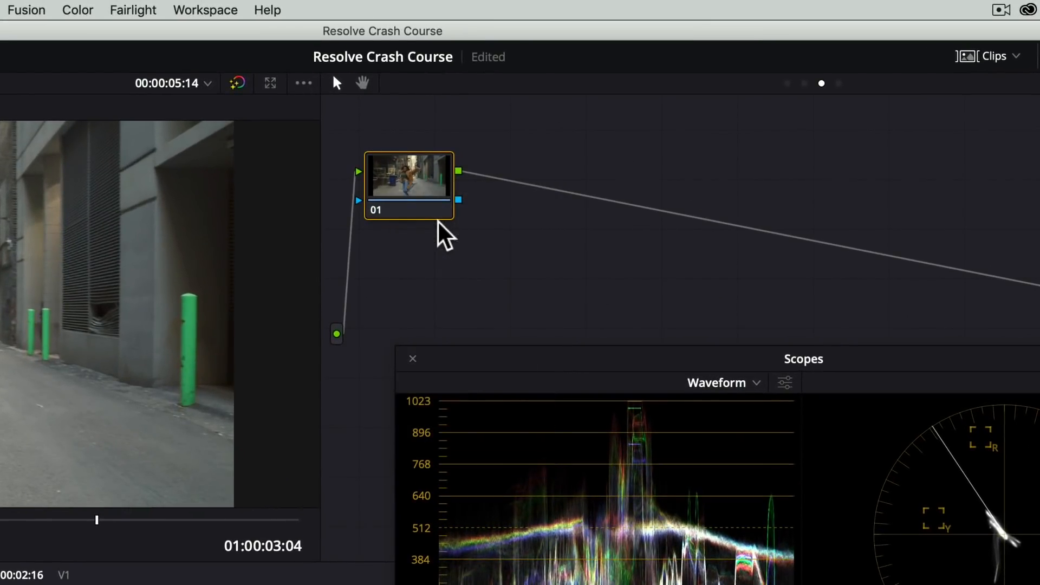
pyautogui.write('Contrast')
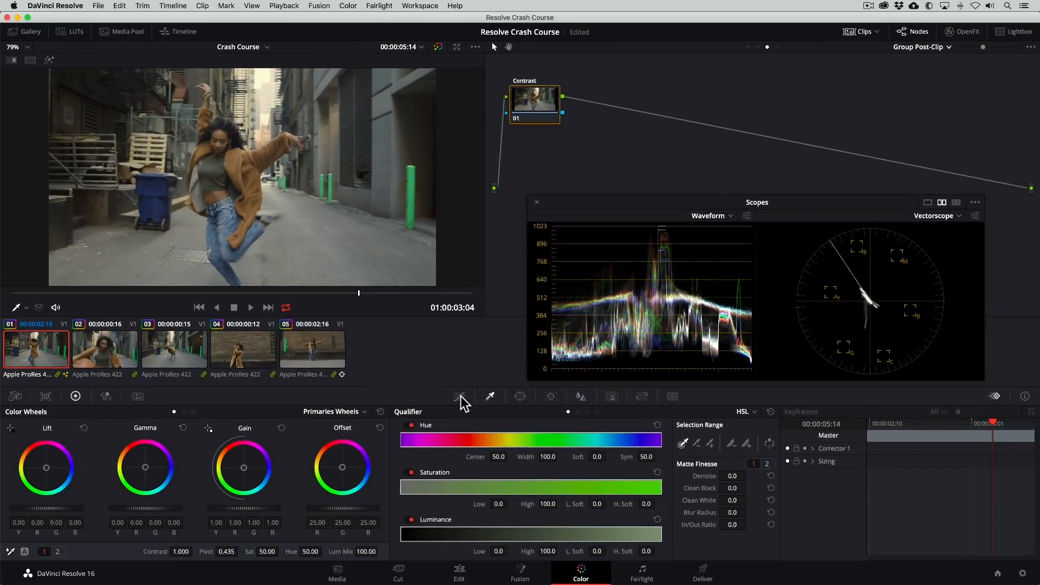
# Step: Add contrast with the custom curve on the Contrast node, slightly raising a point above the midpoint and lowering one below it
pyautogui.click(459, 395)
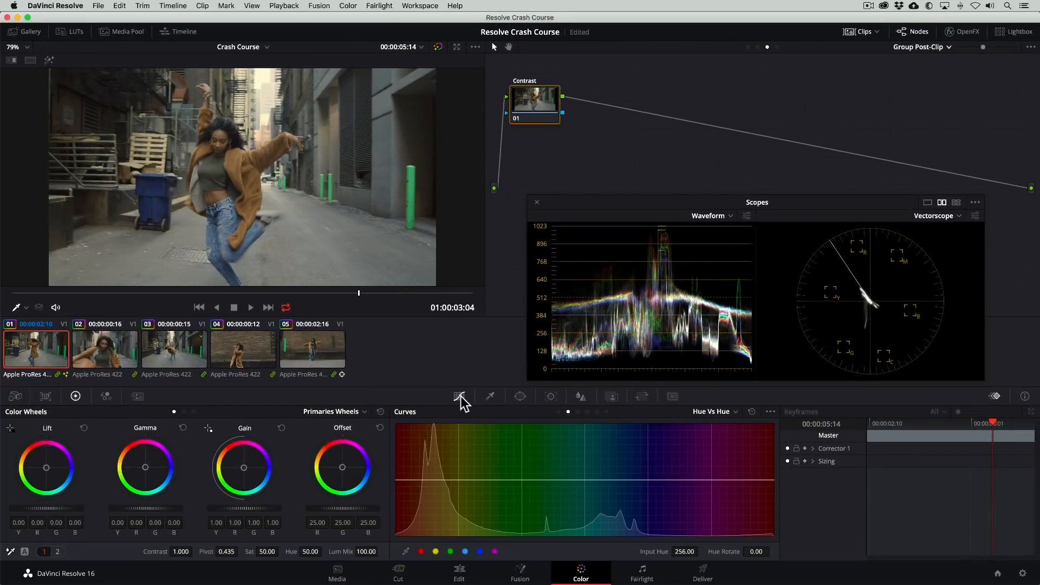
pyautogui.click(559, 412)
pyautogui.click(708, 427)
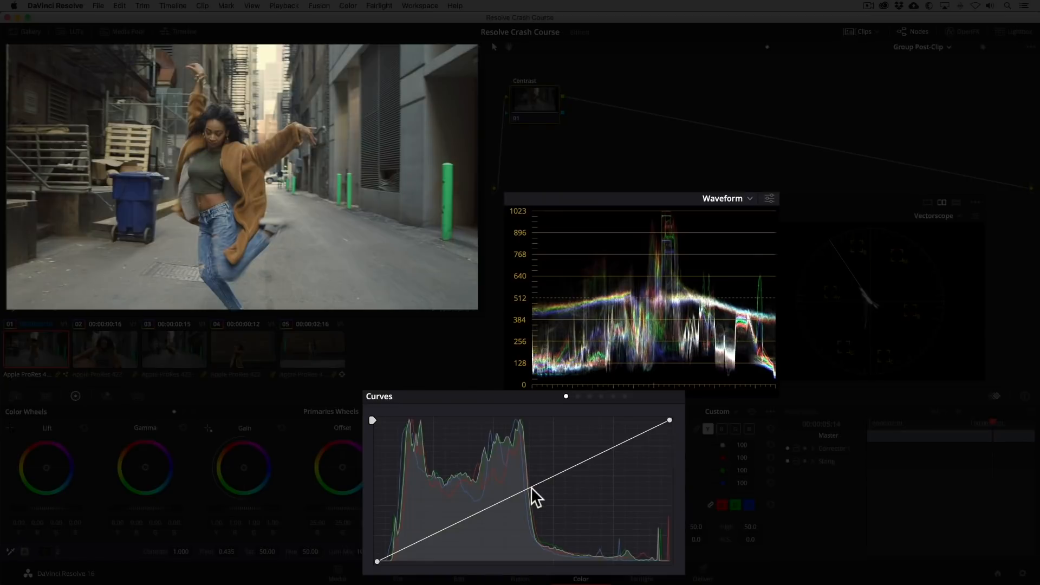
pyautogui.moveTo(522, 490); pyautogui.dragTo(522, 484)
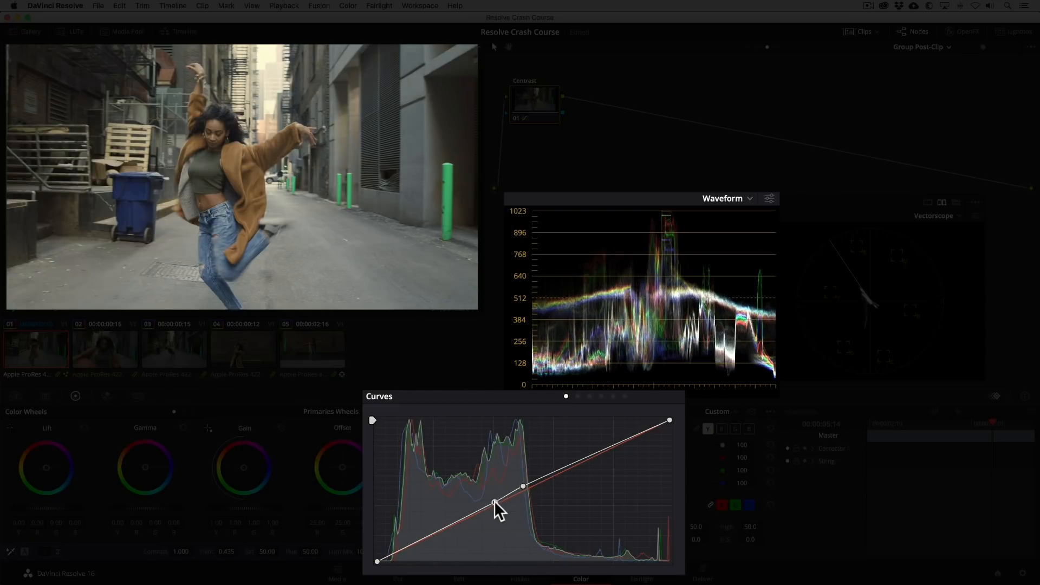
pyautogui.click(497, 500)
pyautogui.moveTo(498, 500); pyautogui.dragTo(498, 502)
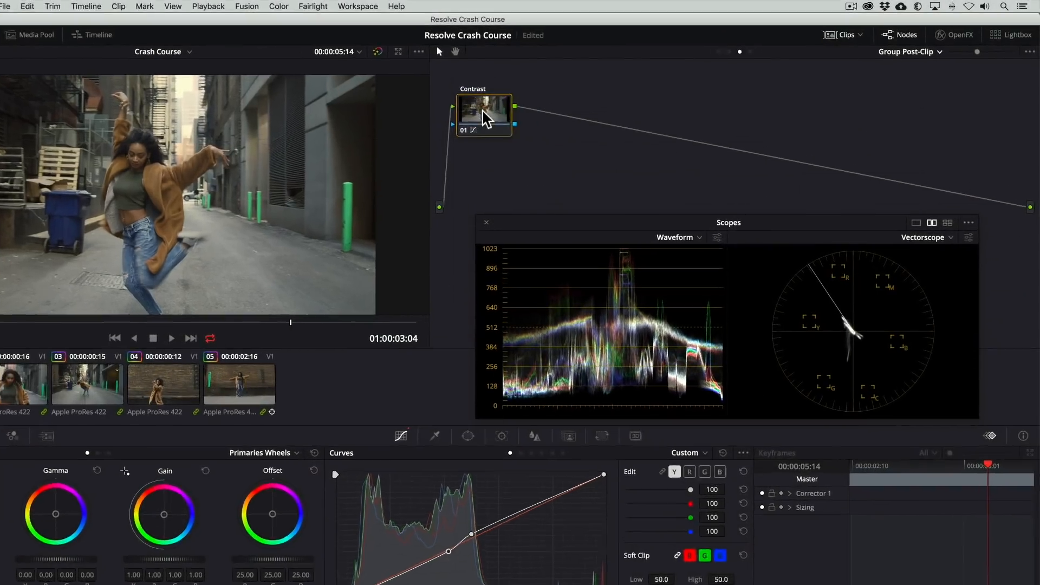
# Step: Add a serial node labelled Teal after Contrast and shift its Offset to 15.46 red, 26.44 green and 29.18 blue
pyautogui.rightClick(536, 104)
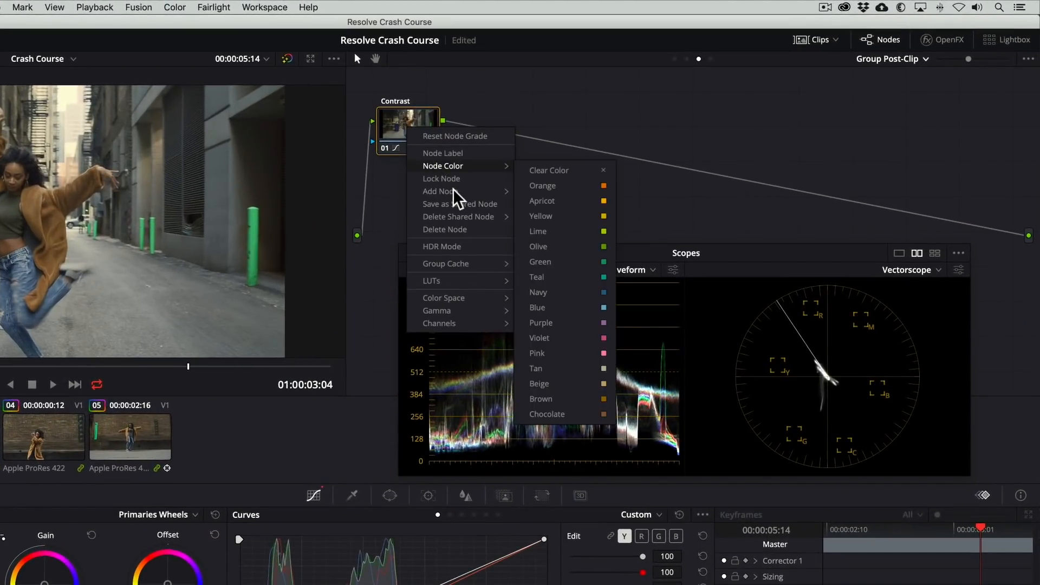
pyautogui.moveTo(457, 192)
pyautogui.click(544, 194)
pyautogui.rightClick(495, 130)
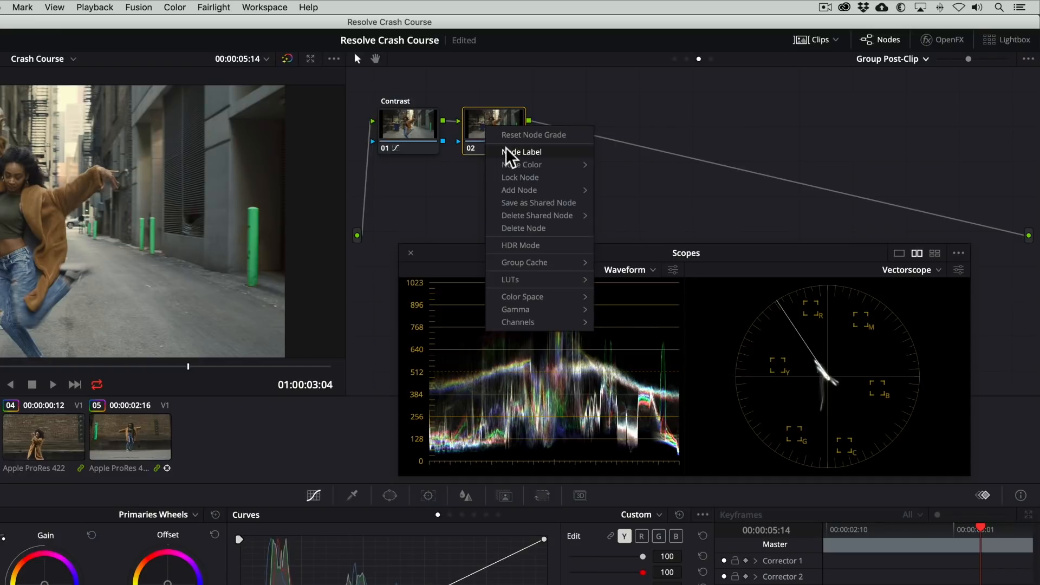
pyautogui.click(506, 152)
pyautogui.write('Teal')
pyautogui.press('Return')
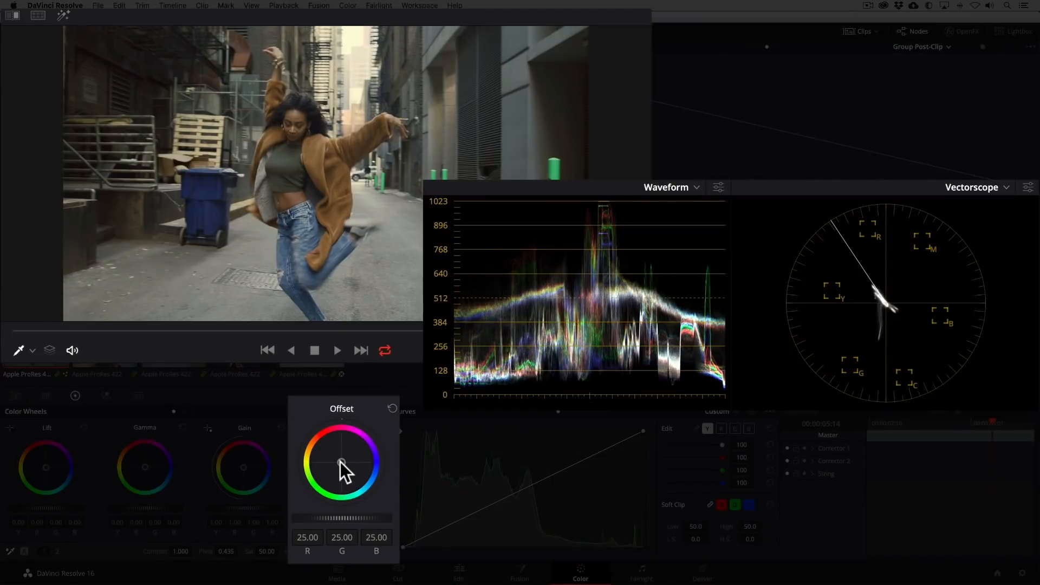
pyautogui.moveTo(340, 461); pyautogui.dragTo(344, 469)
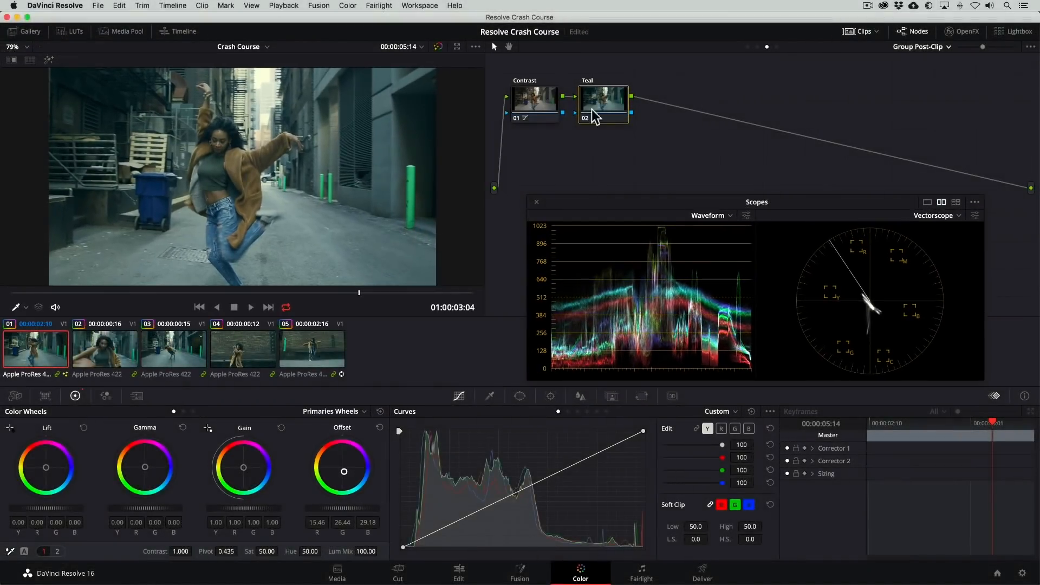
# Step: Add a parallel node to Teal, place it slightly lower, and label it Skin Tones
pyautogui.rightClick(595, 116)
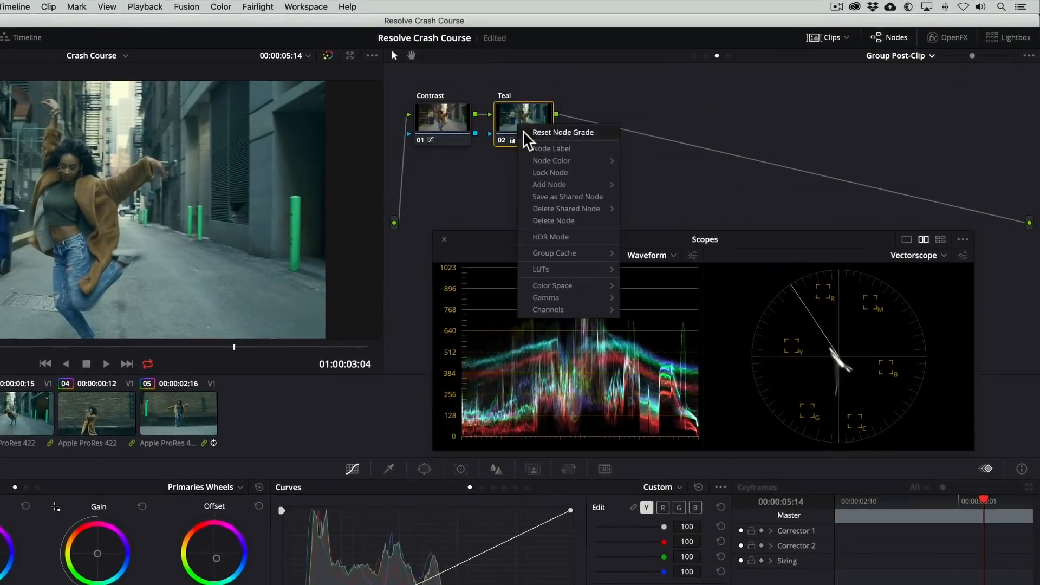
pyautogui.moveTo(628, 159)
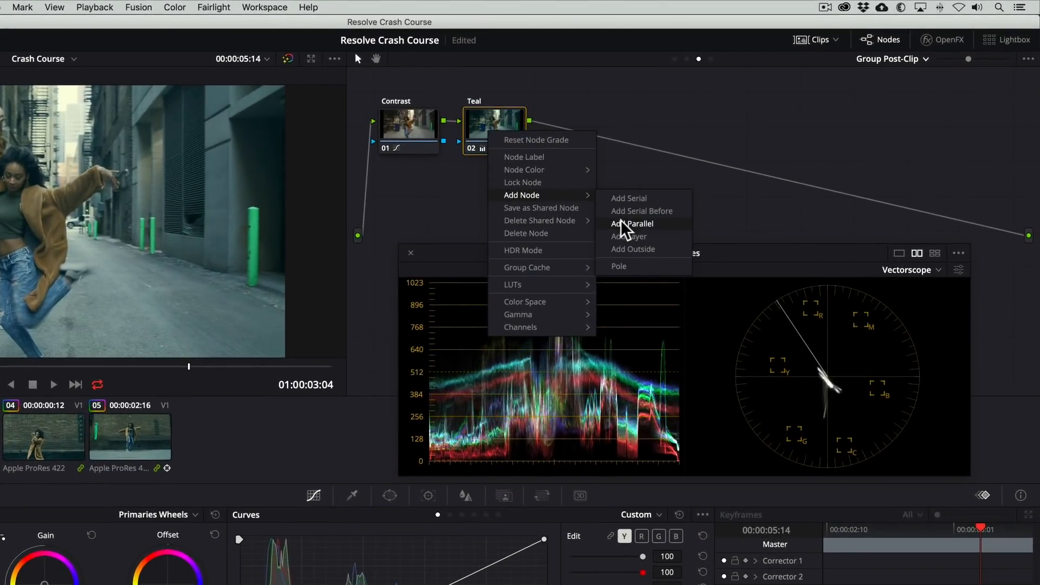
pyautogui.click(629, 223)
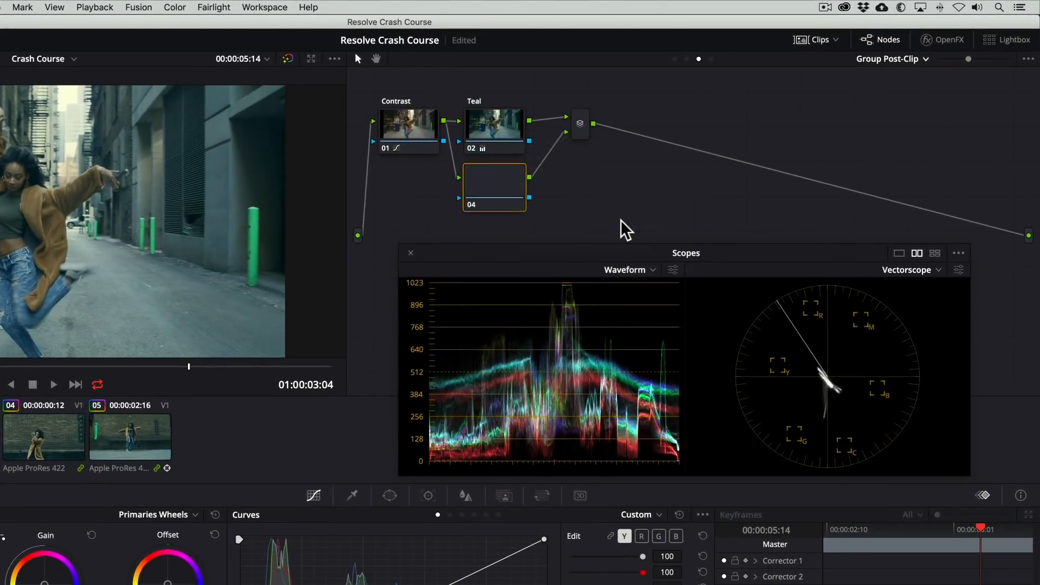
pyautogui.moveTo(494, 190); pyautogui.dragTo(497, 205)
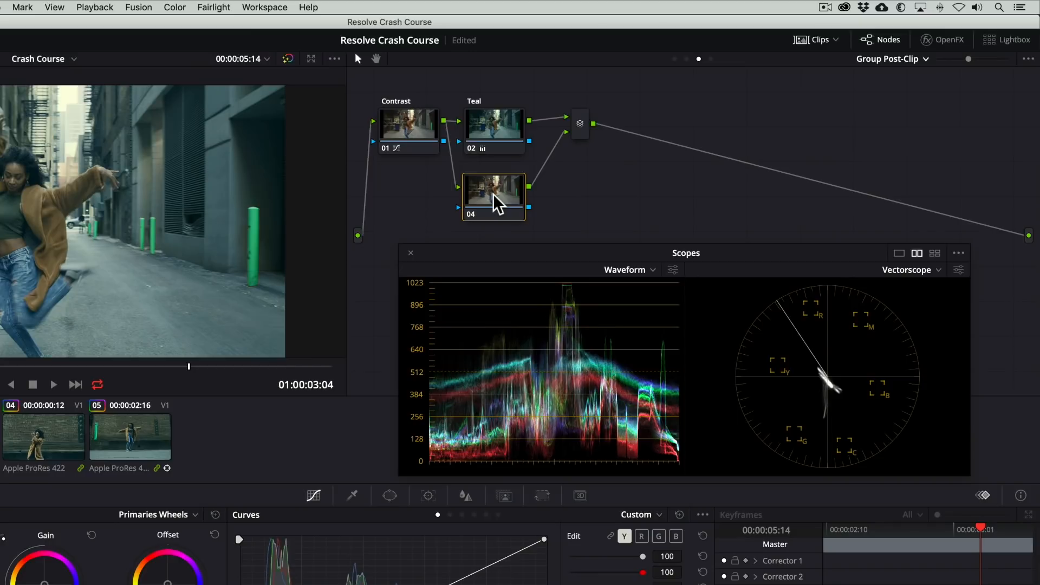
pyautogui.rightClick(493, 195)
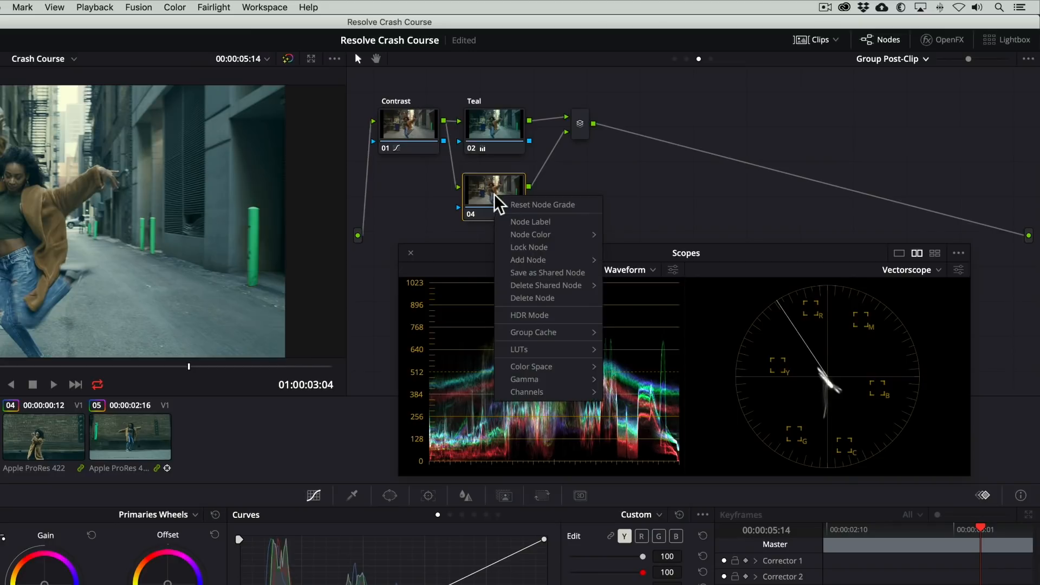
pyautogui.click(519, 223)
pyautogui.write('Skin Tones')
pyautogui.press('Return')
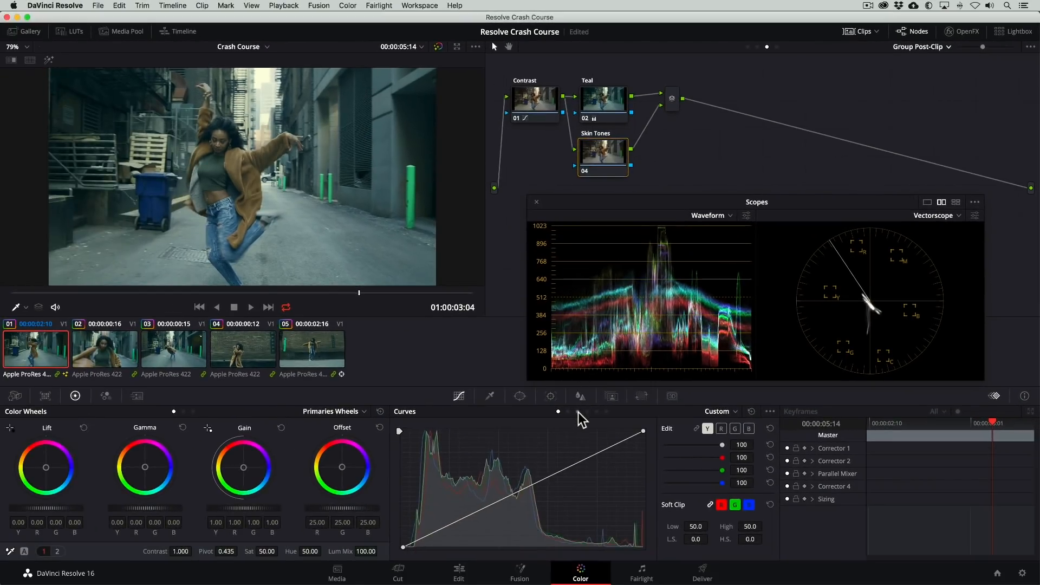
# Step: Sample the dancer's face for the Skin Tones node's Hue Vs Sat curve and raise that hue's saturation to about 1.5
pyautogui.click(462, 515)
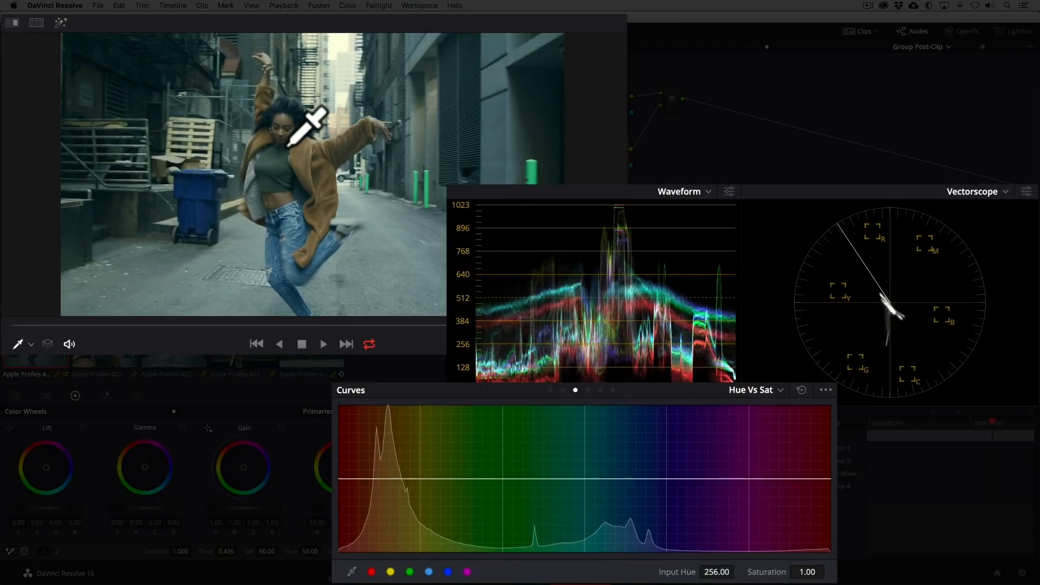
pyautogui.click(286, 145)
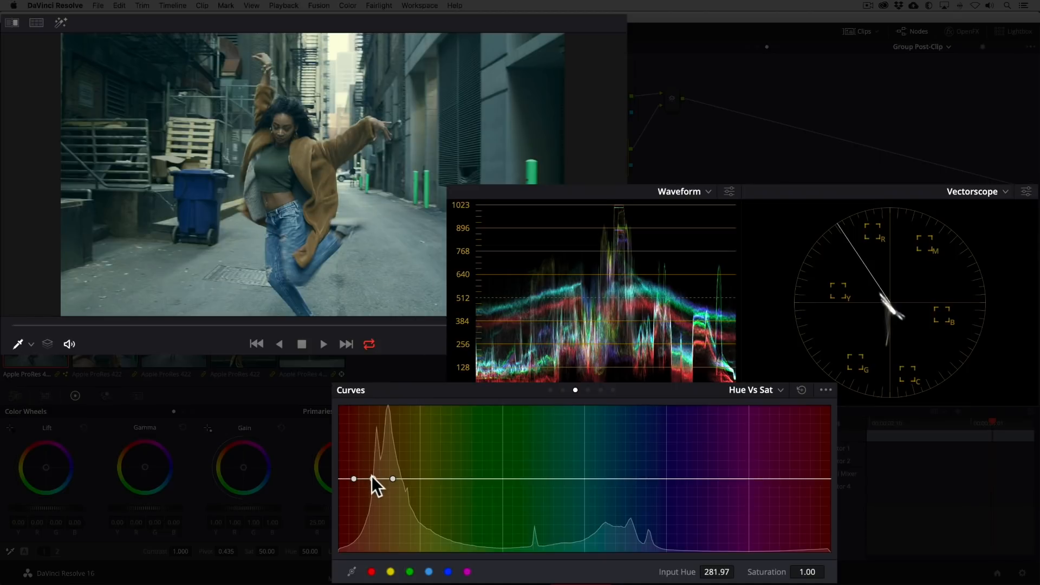
pyautogui.moveTo(372, 476); pyautogui.dragTo(373, 443)
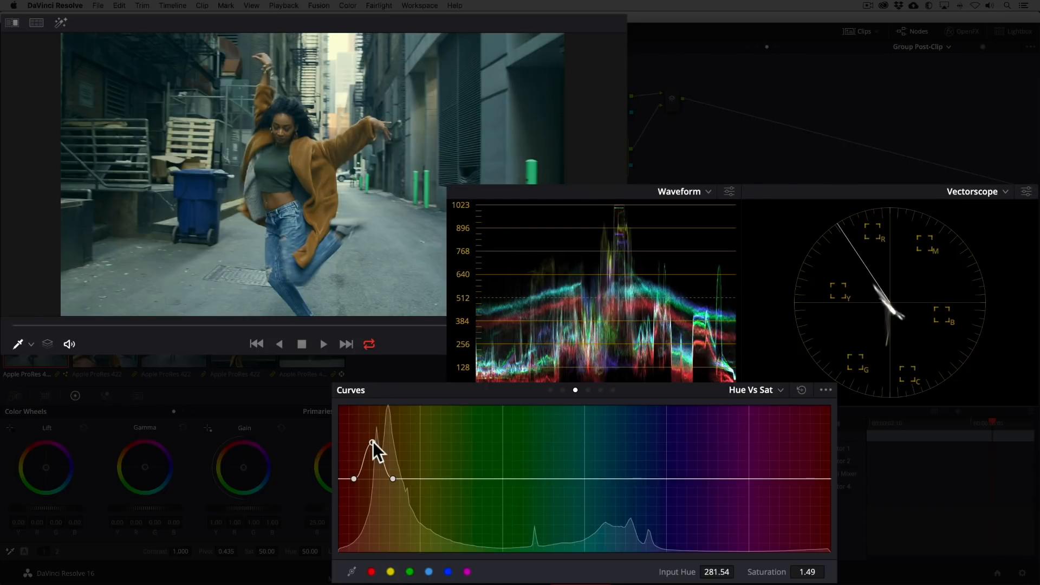
pyautogui.moveTo(353, 479); pyautogui.dragTo(391, 479)
pyautogui.moveTo(372, 443); pyautogui.dragTo(371, 440)
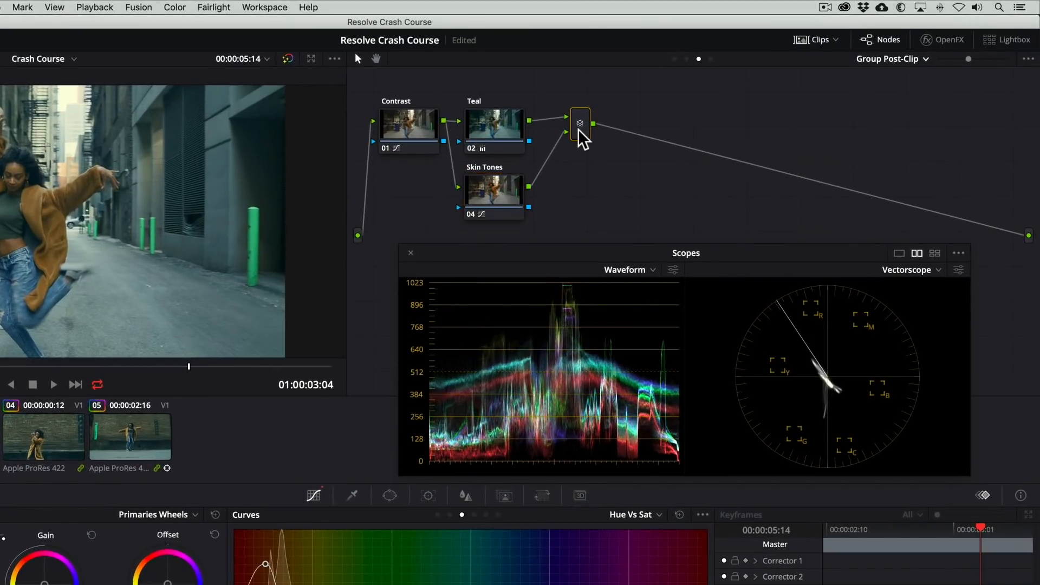
# Step: Add a serial node after the parallel mixer in the group post-clip graph and label it Clean Shadows
pyautogui.rightClick(672, 104)
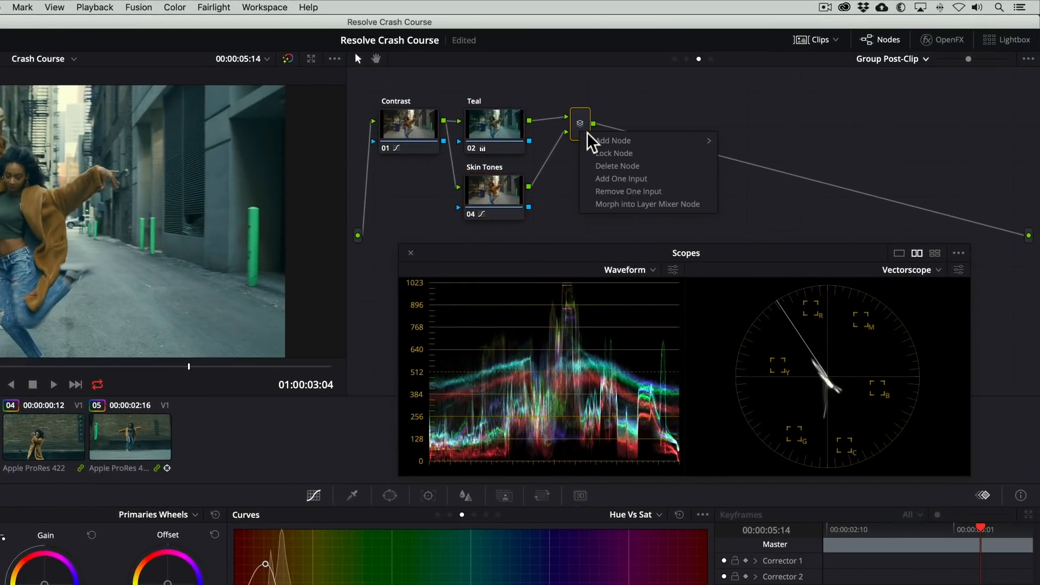
pyautogui.moveTo(604, 142)
pyautogui.click(742, 142)
pyautogui.rightClick(688, 138)
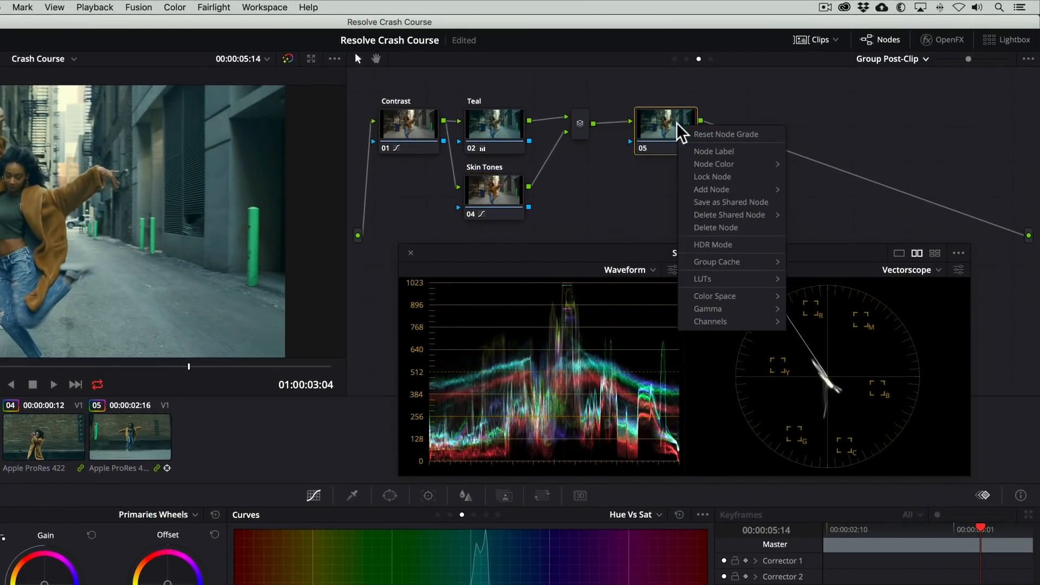
pyautogui.click(693, 152)
pyautogui.write('Clean Shadows')
pyautogui.press('Return')
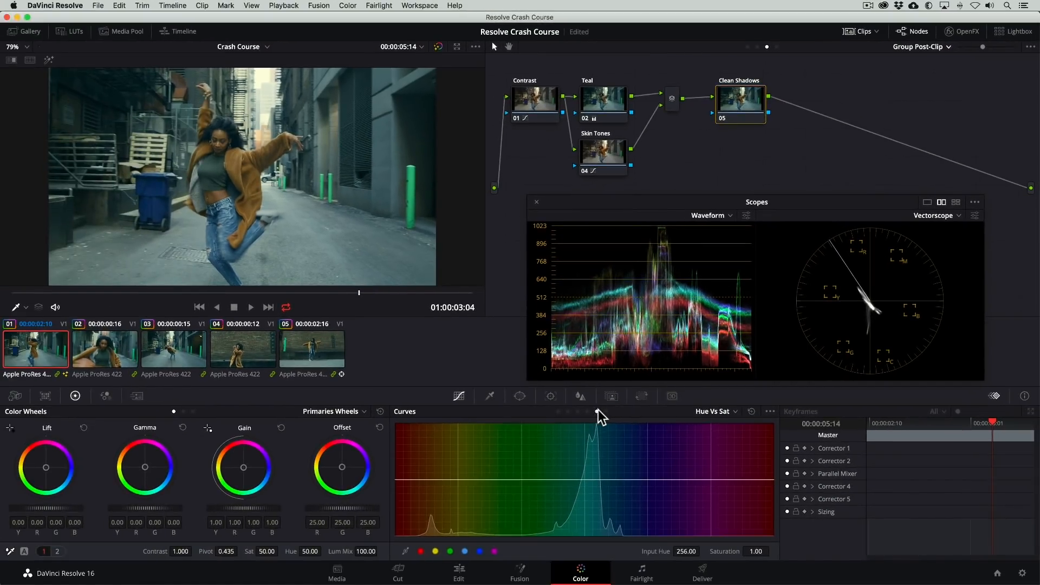
# Step: Desaturate the shadows with the Clean Shadows node's Lum Vs Sat curve, setting saturation to 0.00 at black and 0.53 at input lum 0.09
pyautogui.click(598, 410)
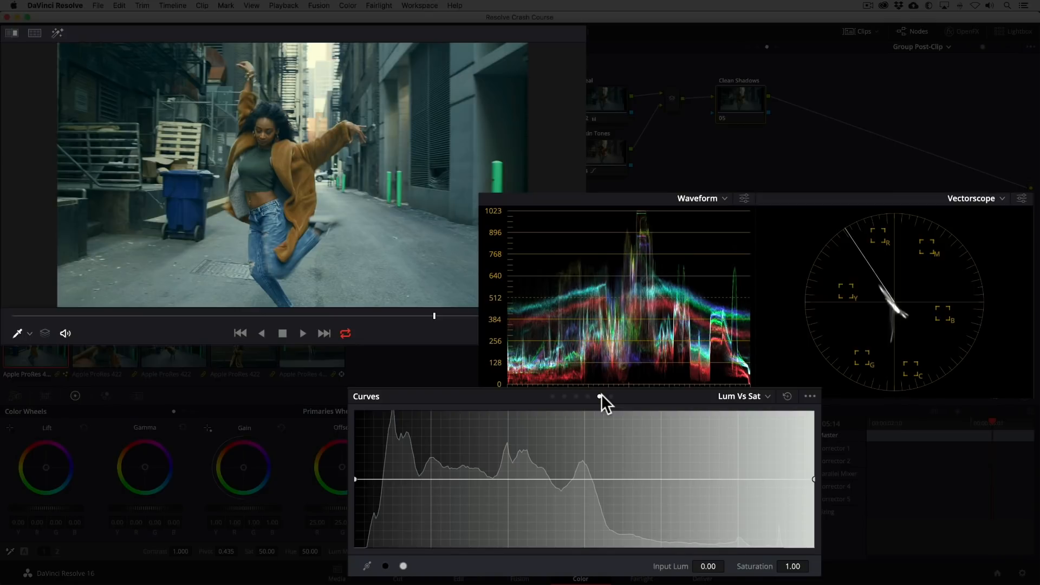
pyautogui.click(441, 478)
pyautogui.moveTo(356, 479); pyautogui.dragTo(363, 554)
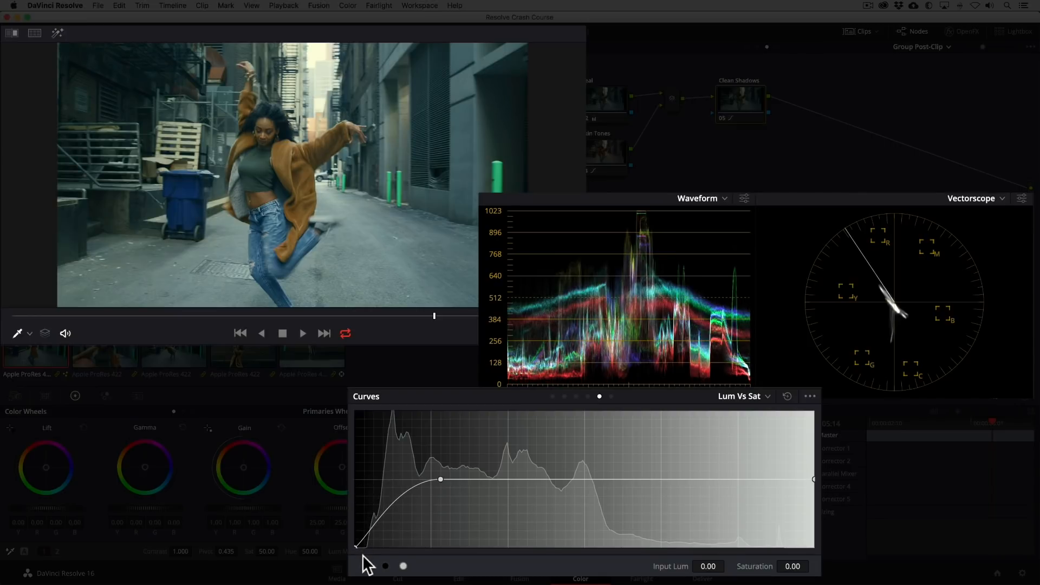
pyautogui.click(393, 511)
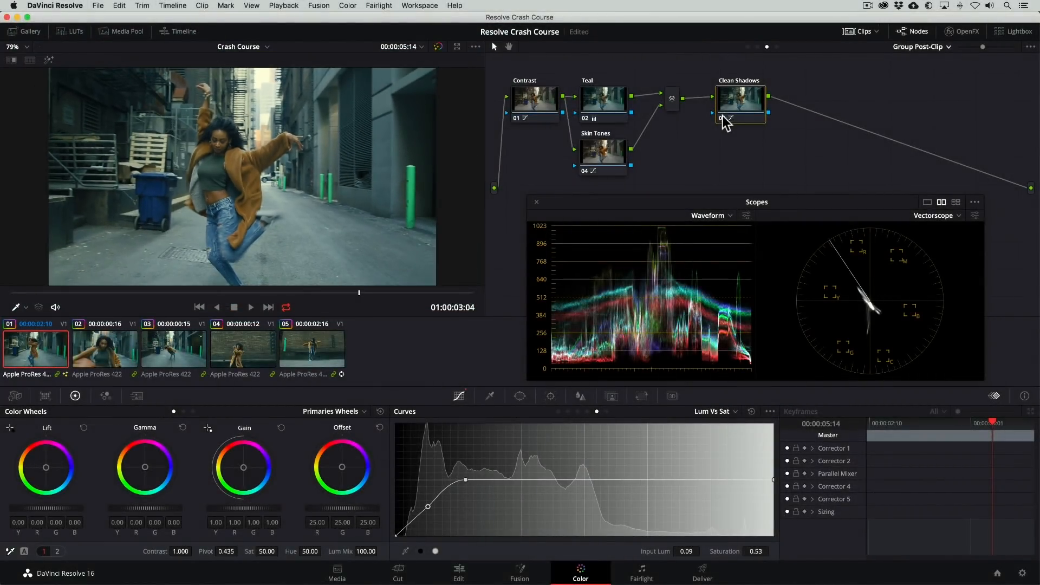
# Step: Add a serial node after Clean Shadows and label it Ascend
pyautogui.rightClick(730, 111)
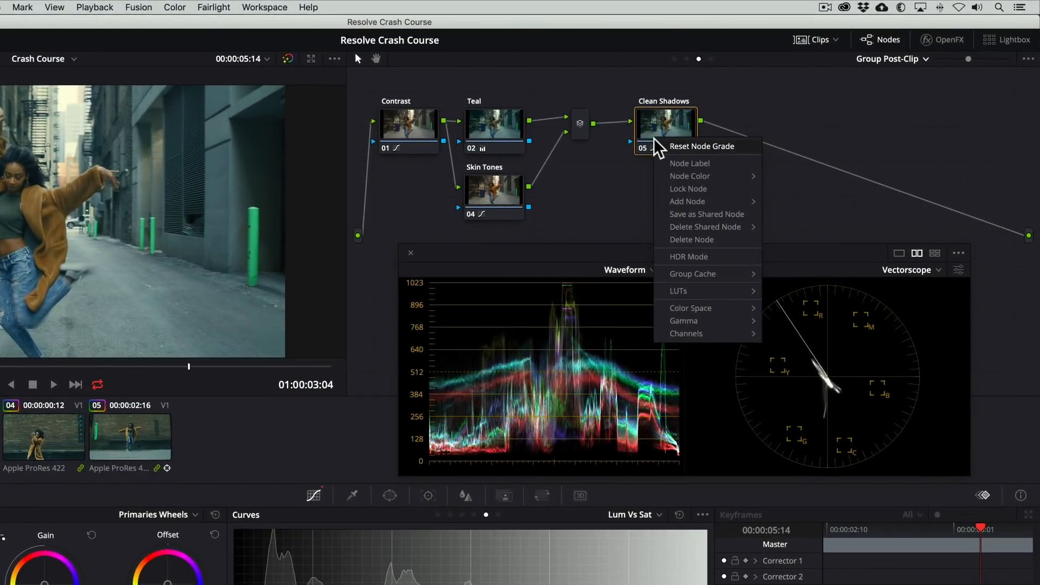
pyautogui.moveTo(677, 202)
pyautogui.click(794, 204)
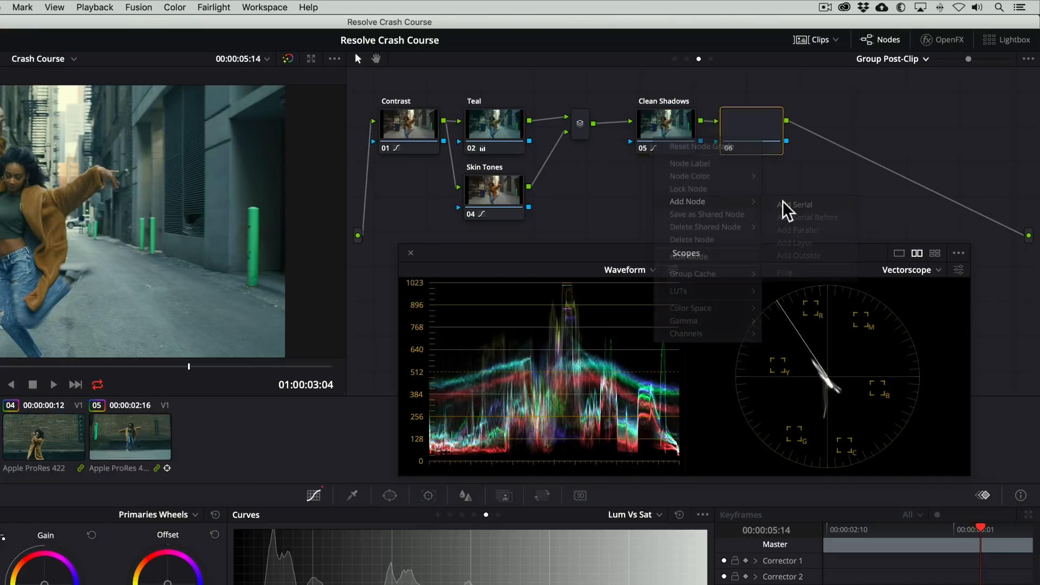
pyautogui.rightClick(745, 131)
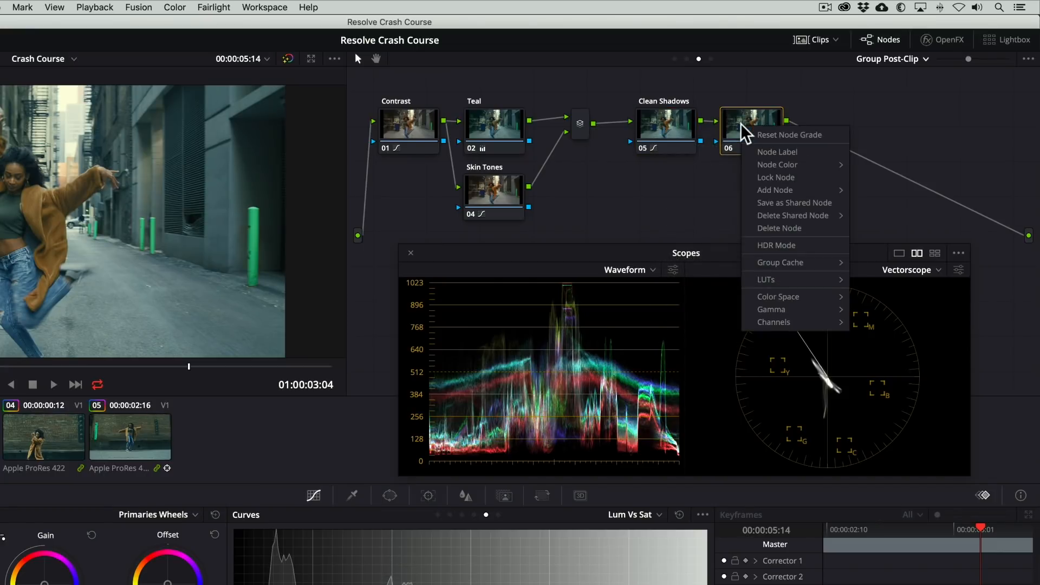
pyautogui.click(773, 153)
pyautogui.write('Ascend')
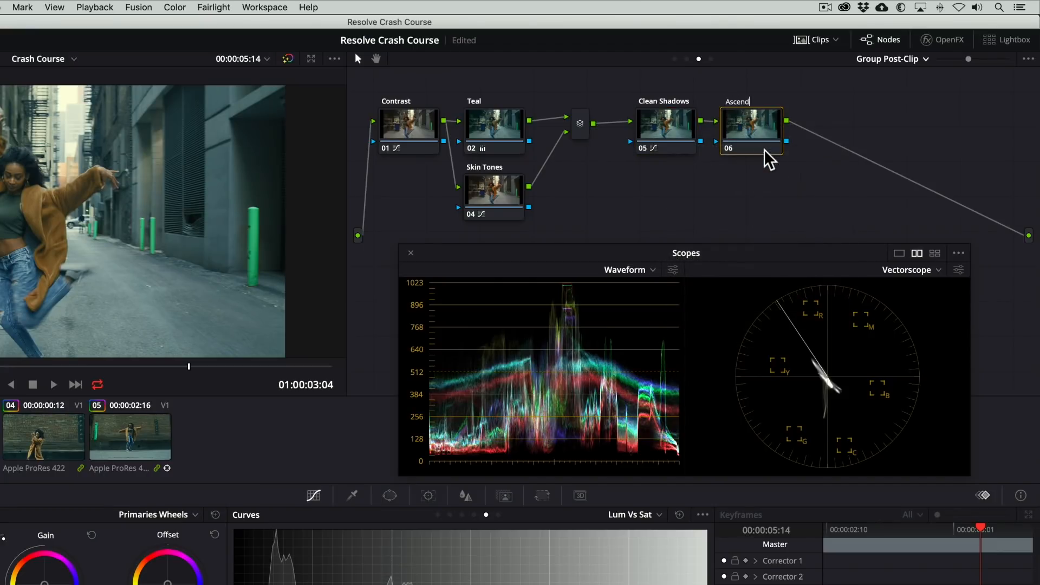
pyautogui.press('Return')
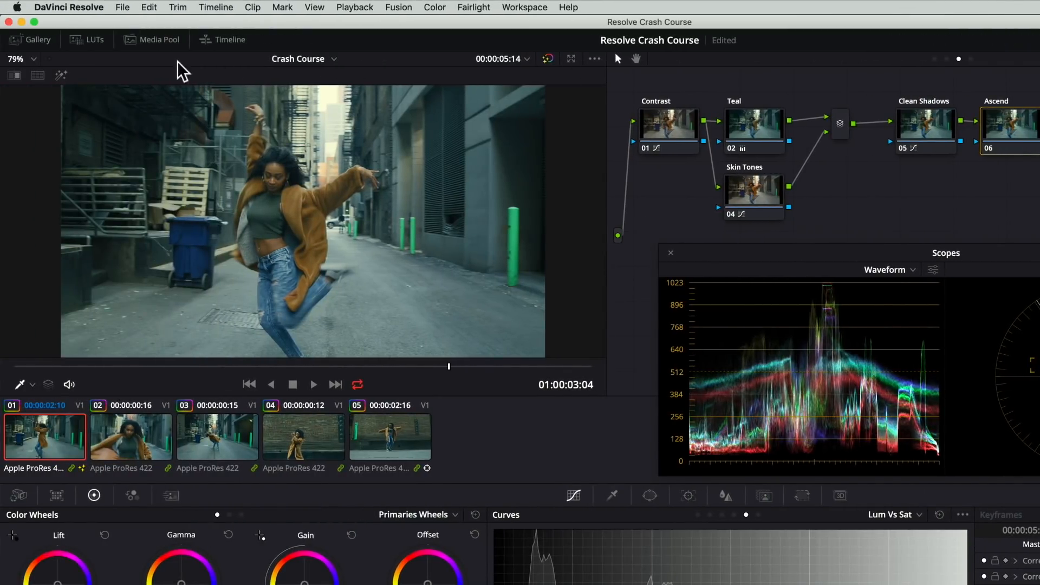
# Step: Apply the ASCEND - 3Strip LUT from the Ascend folder to the Ascend node and close the LUT browser
pyautogui.click(100, 43)
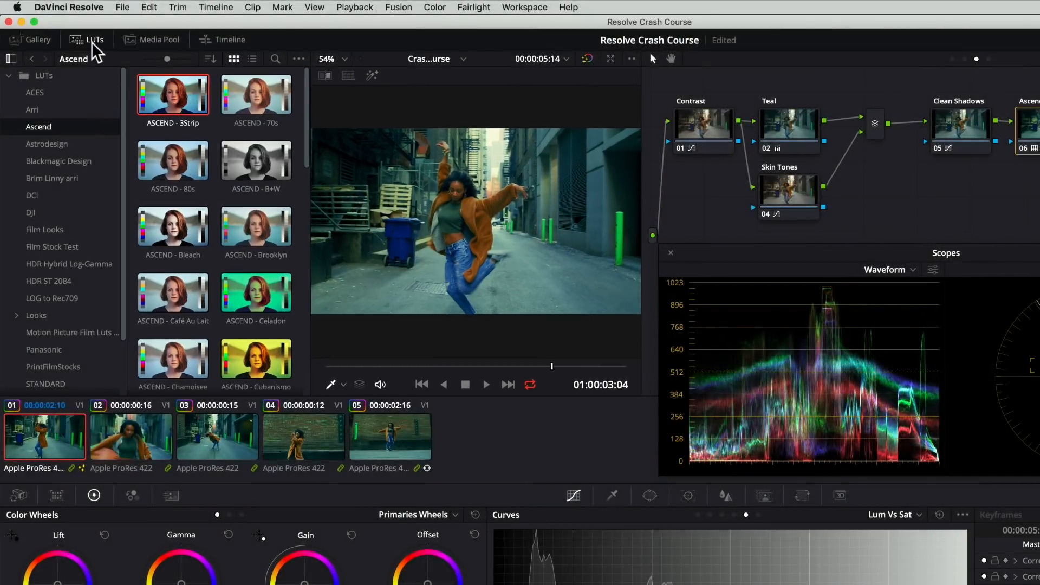
pyautogui.click(93, 43)
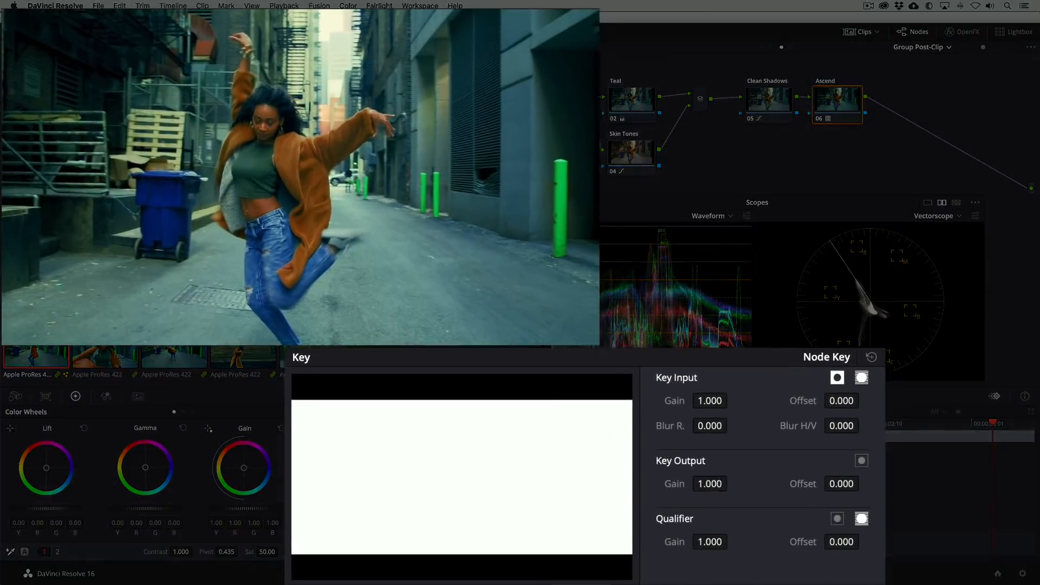
# Step: Set the Ascend node's Key Output gain to 0.304 and turn off looped playback
pyautogui.moveTo(665, 494); pyautogui.dragTo(575, 494)
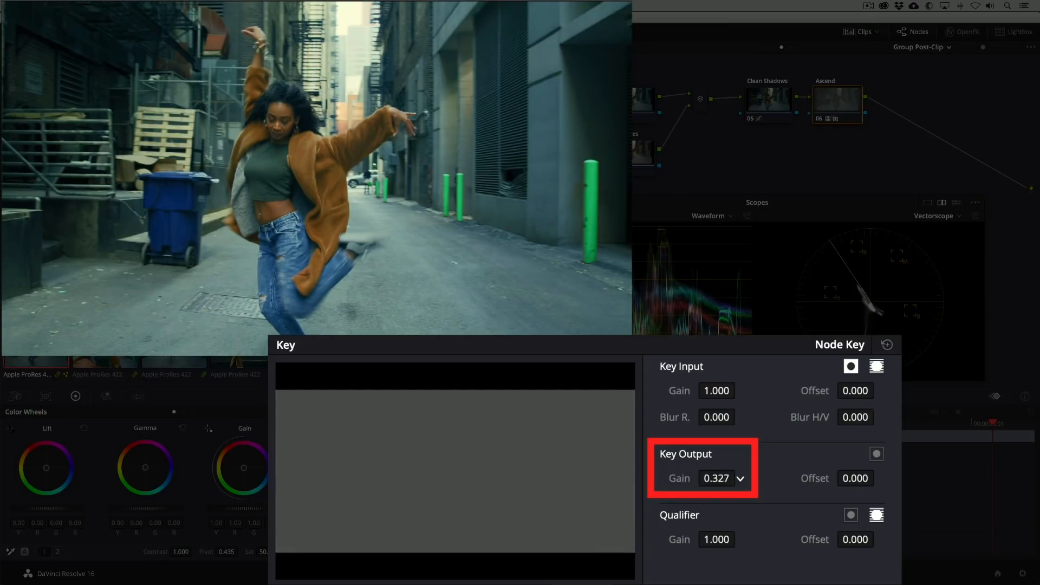
pyautogui.moveTo(563, 494); pyautogui.dragTo(563, 494)
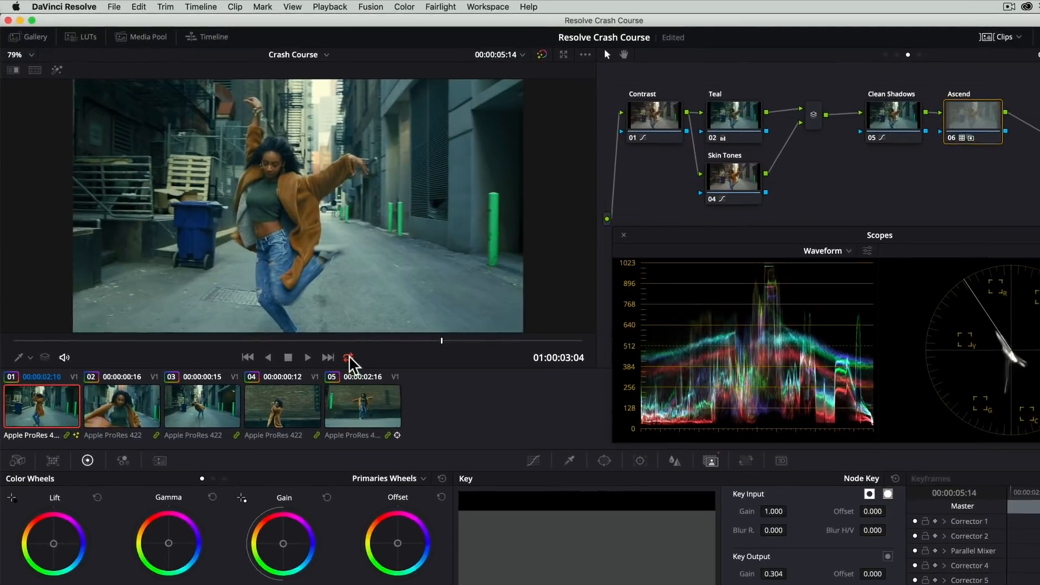
pyautogui.click(300, 307)
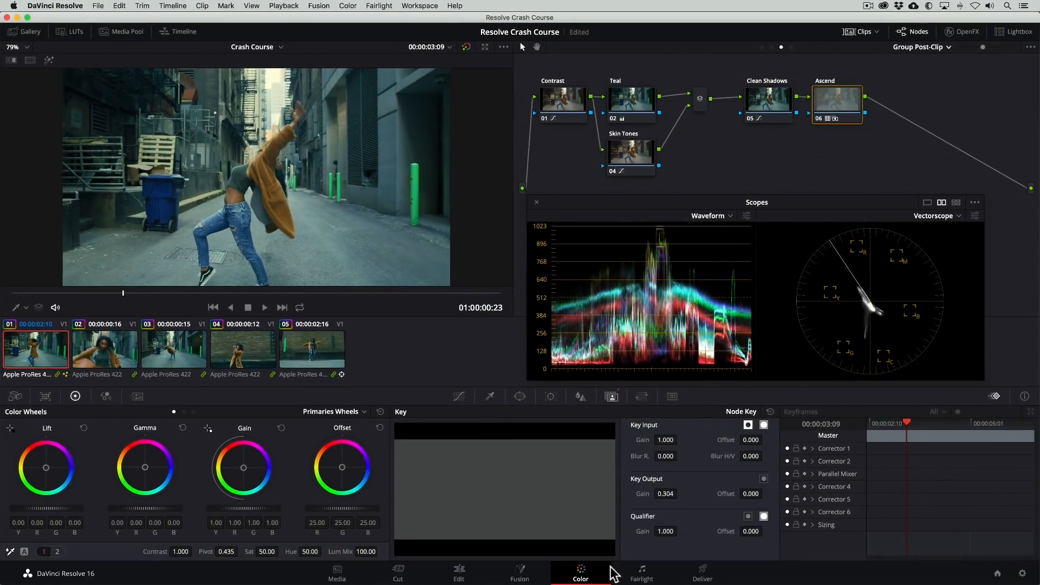
# Step: Switch to the Fairlight page and look over its Media Pool, Effects Library, Index, Metadata and Inspector
pyautogui.click(631, 572)
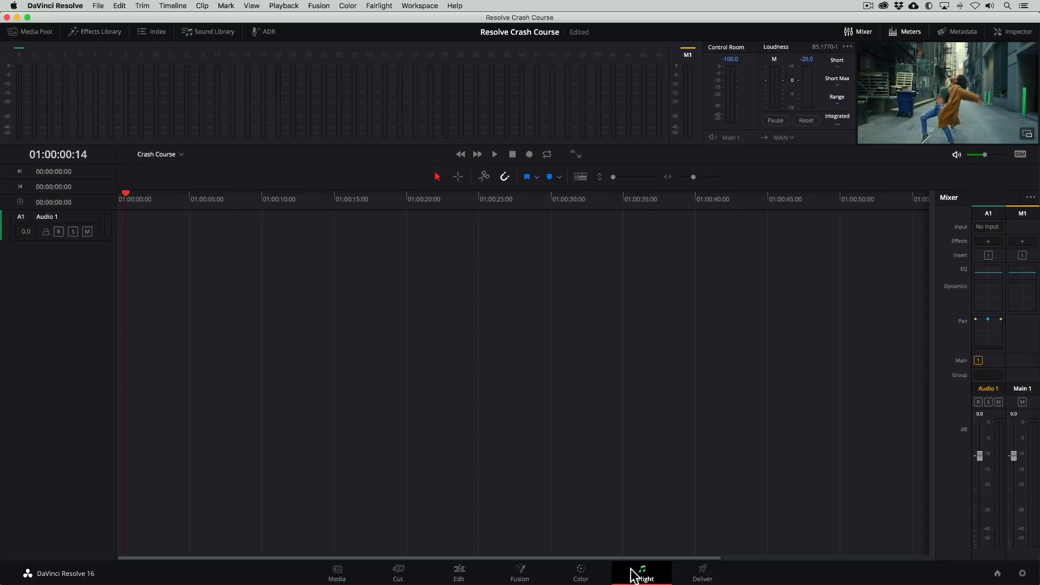
pyautogui.click(45, 33)
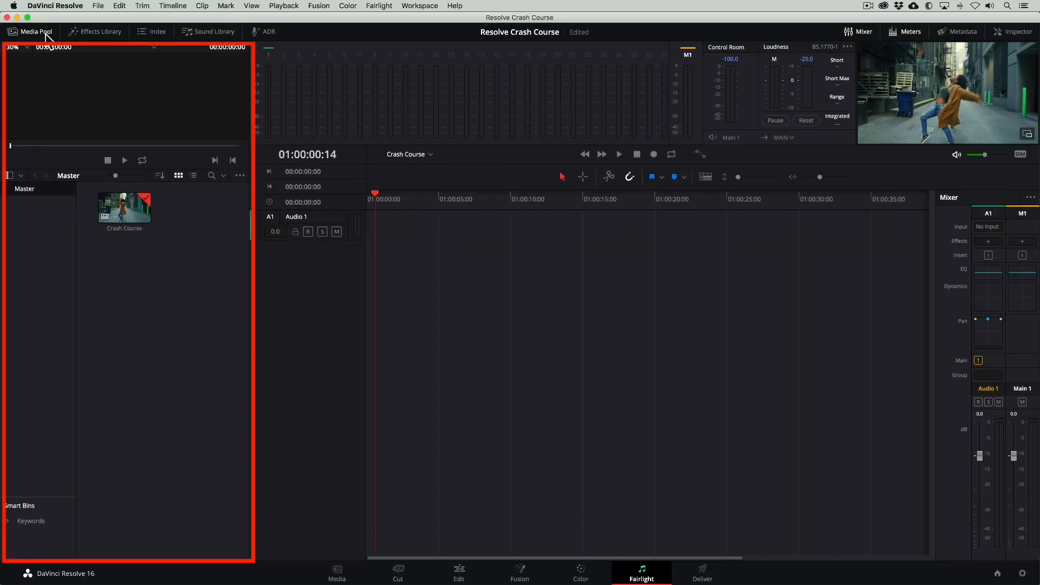
pyautogui.click(103, 33)
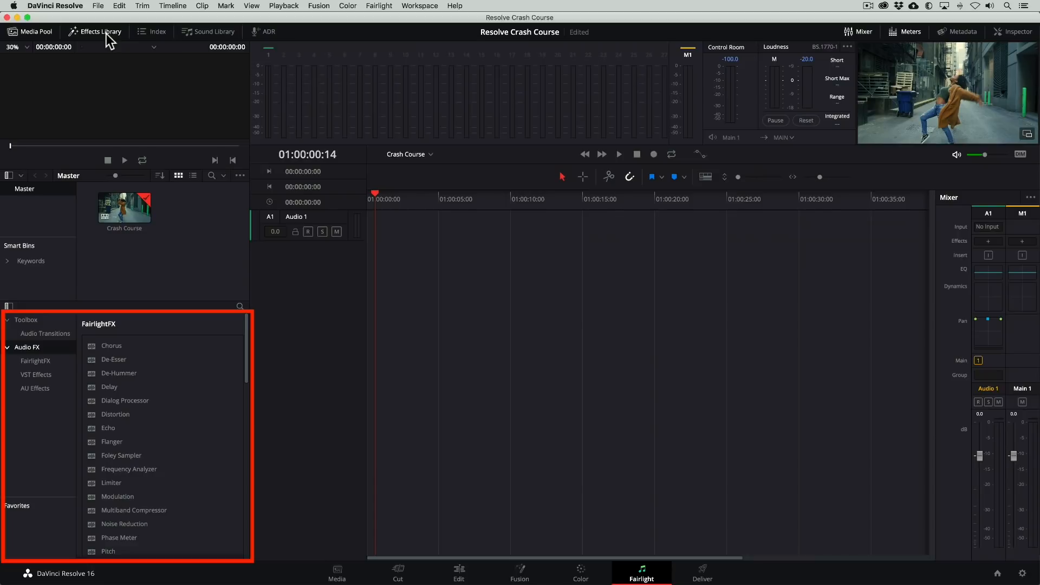
pyautogui.click(152, 31)
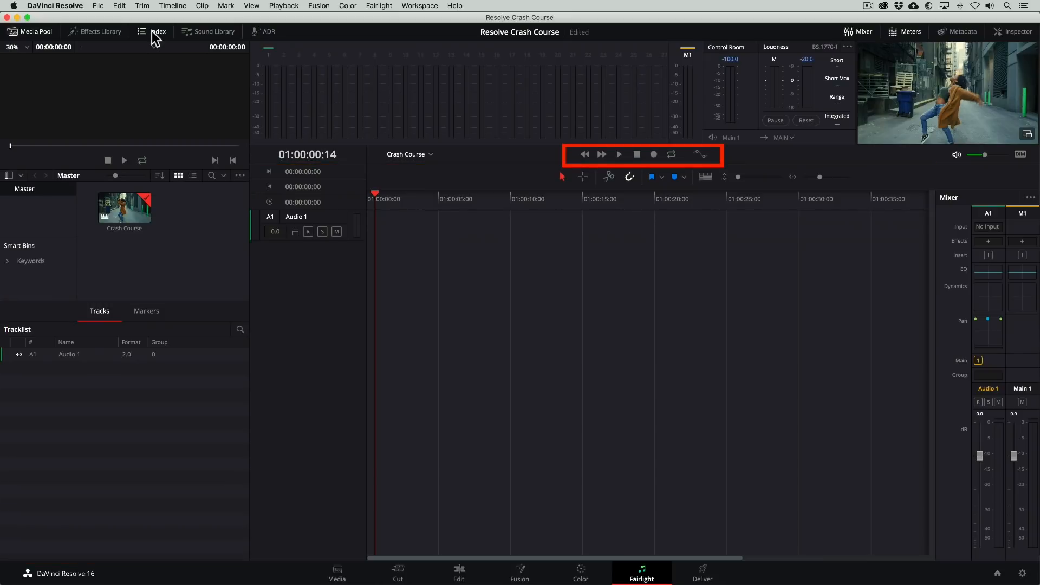
pyautogui.click(957, 33)
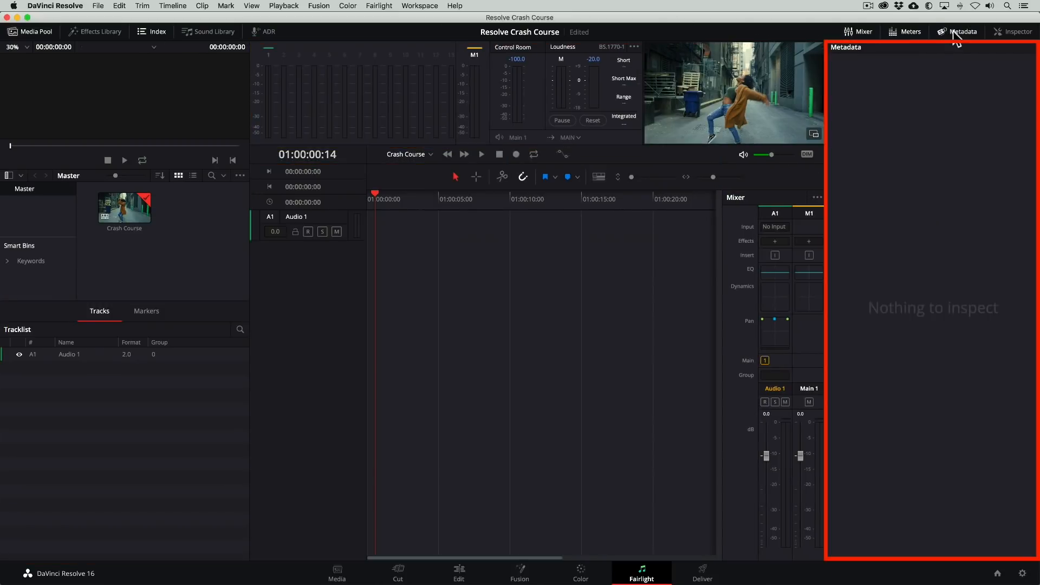
pyautogui.click(1012, 33)
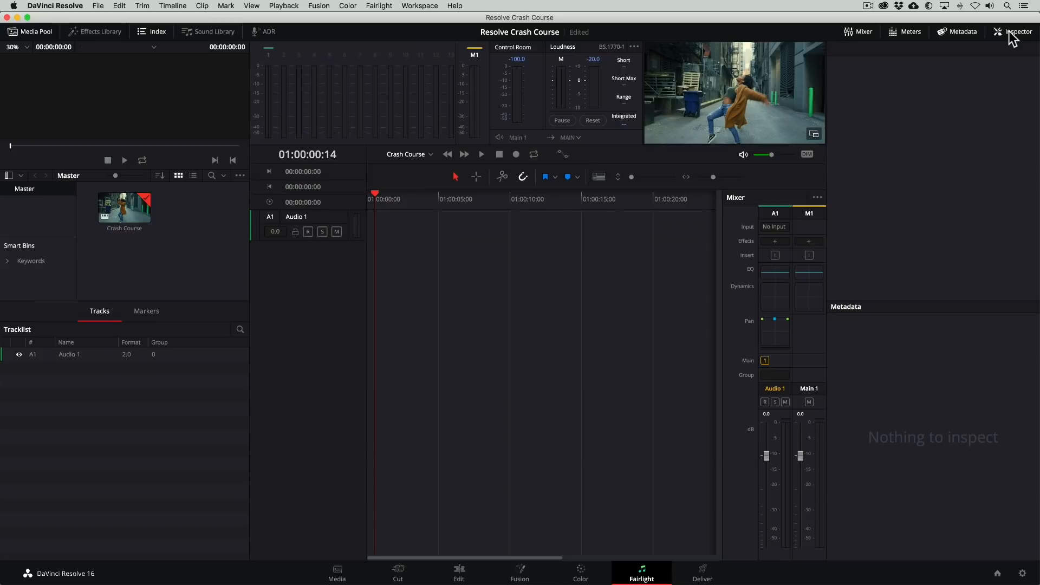
# Step: Switch to the Deliver page, close the floating scopes and choose the YouTube 1080p render preset
pyautogui.click(703, 572)
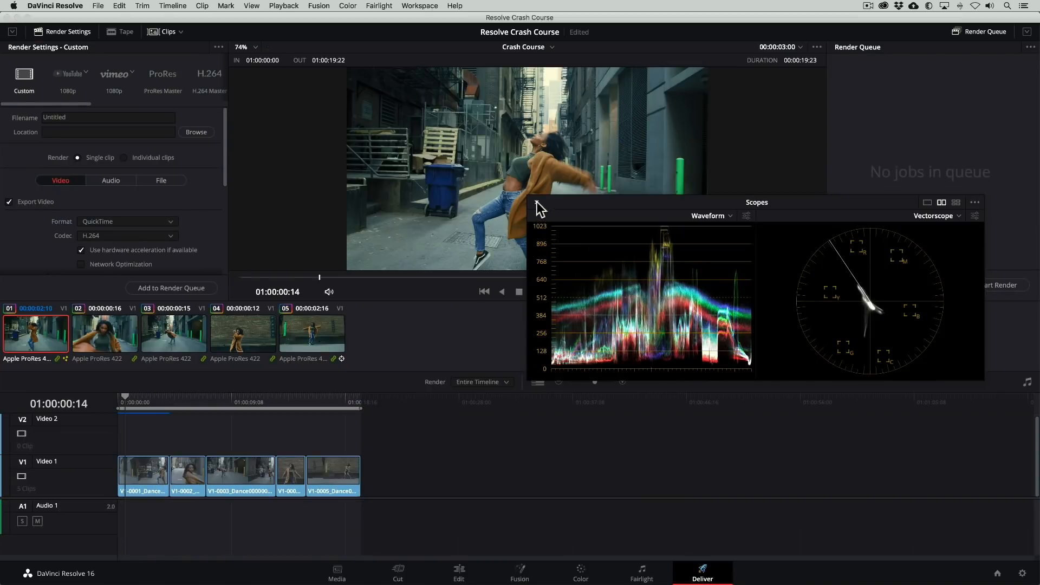
pyautogui.click(537, 202)
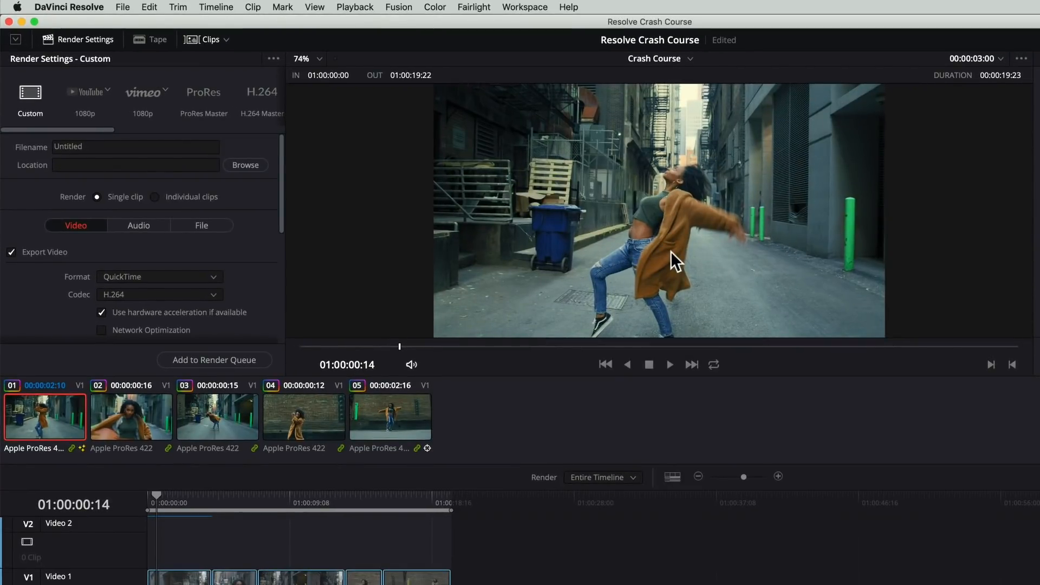
pyautogui.click(108, 88)
pyautogui.click(96, 125)
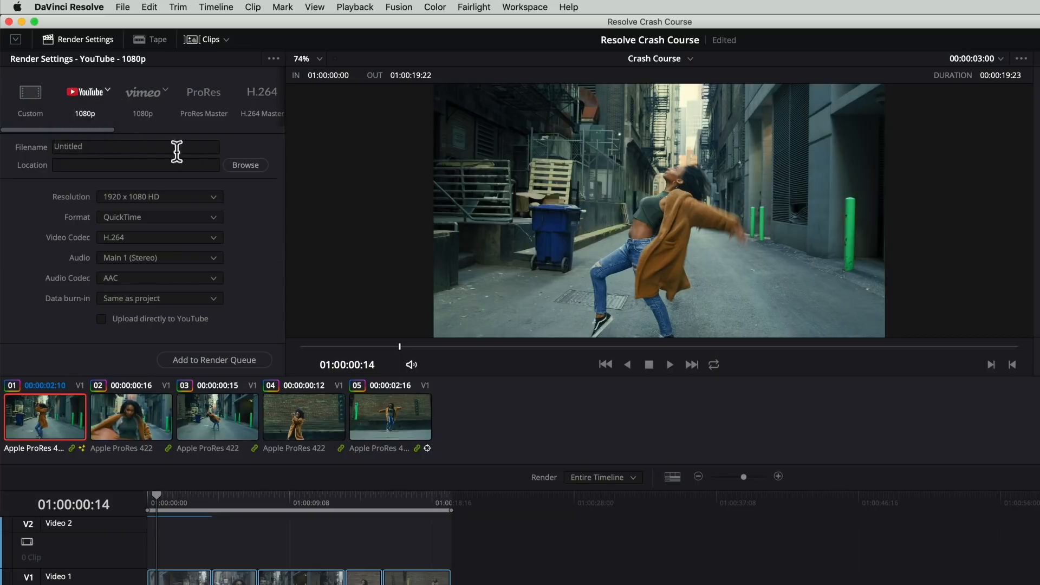
# Step: Name the render file Dance and set its save location to the Desktop
pyautogui.click(239, 164)
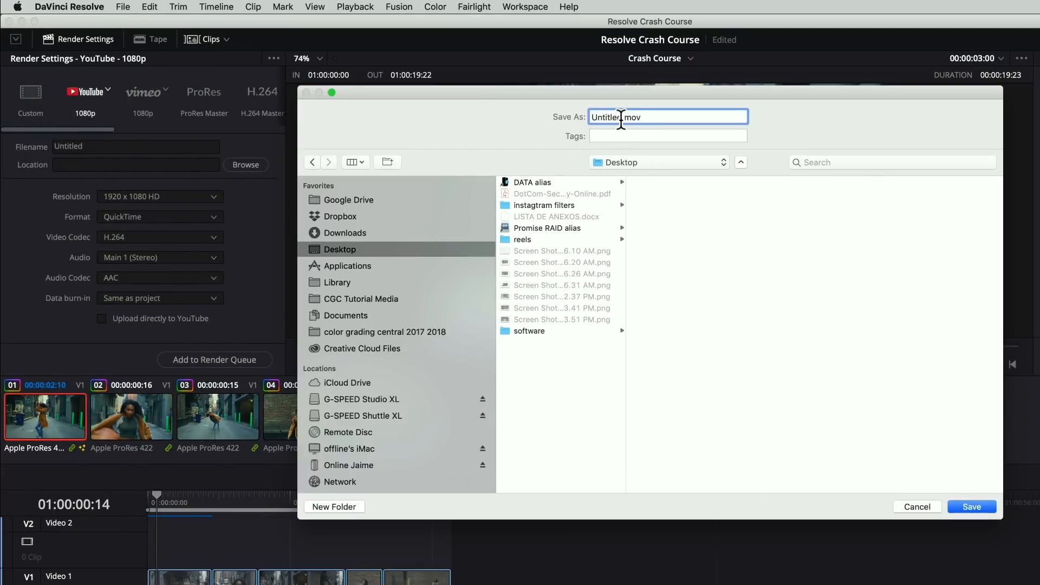
pyautogui.write('Dance')
pyautogui.click(981, 506)
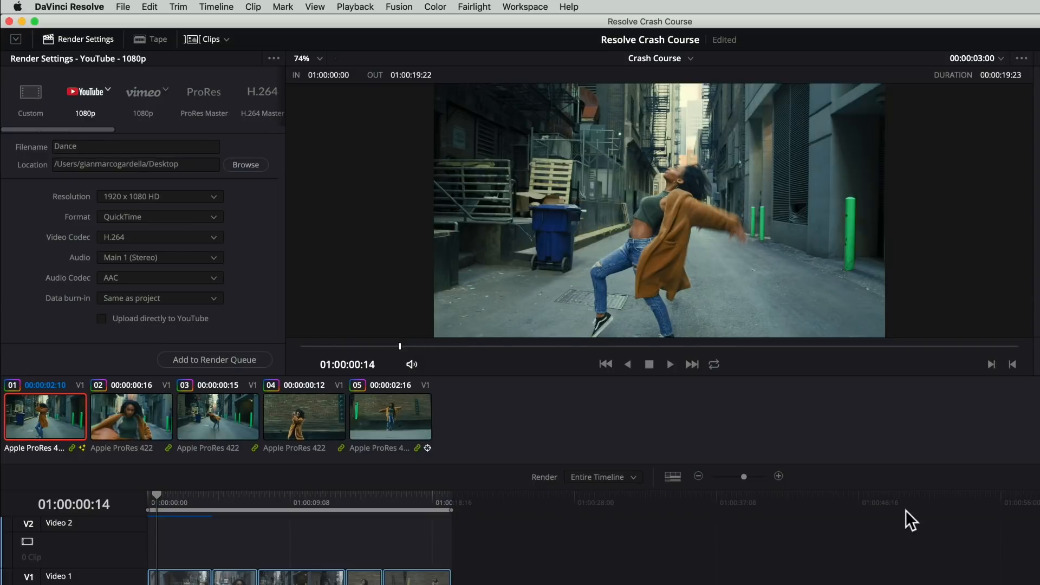
# Step: Add the Dance export to the render queue and start rendering it
pyautogui.click(250, 361)
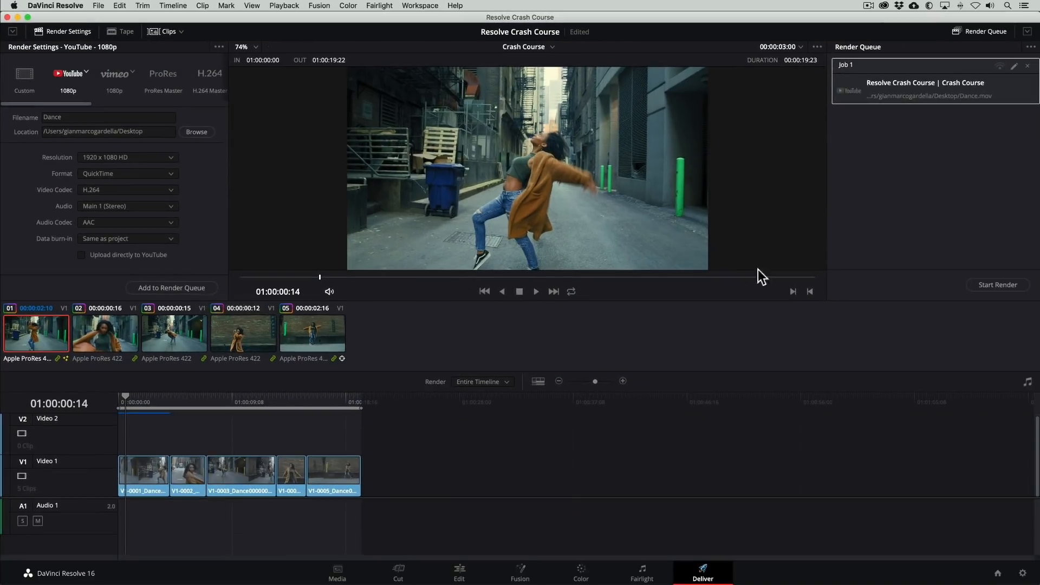
pyautogui.click(990, 283)
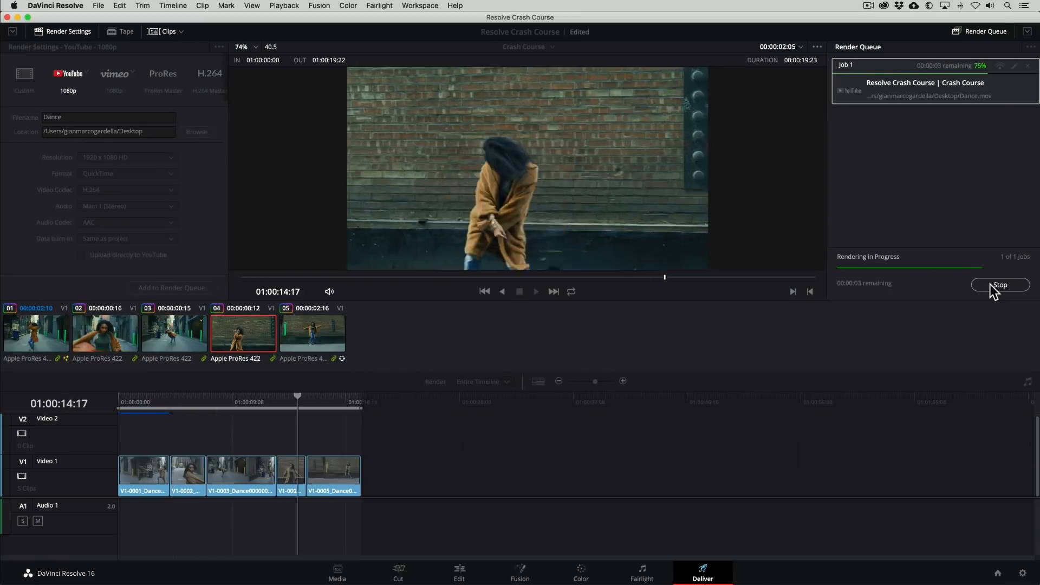